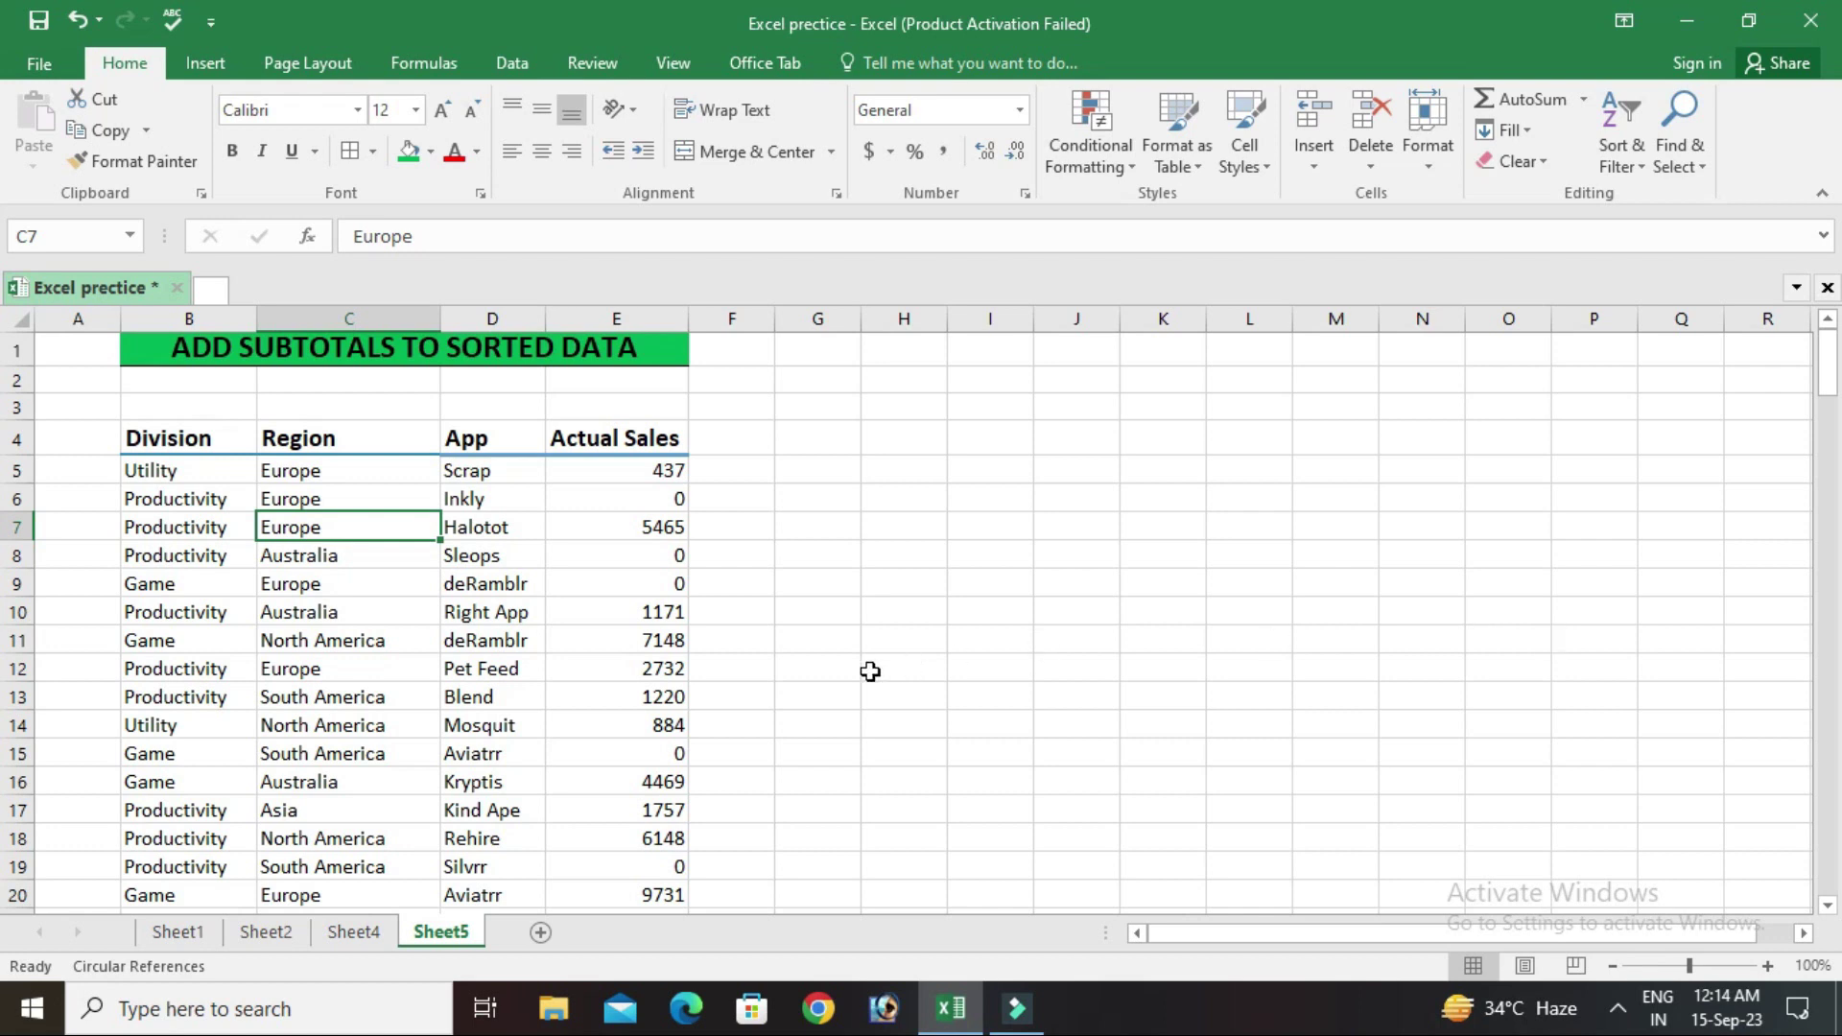
left_click(293, 444)
left_click(466, 453)
left_click(630, 442)
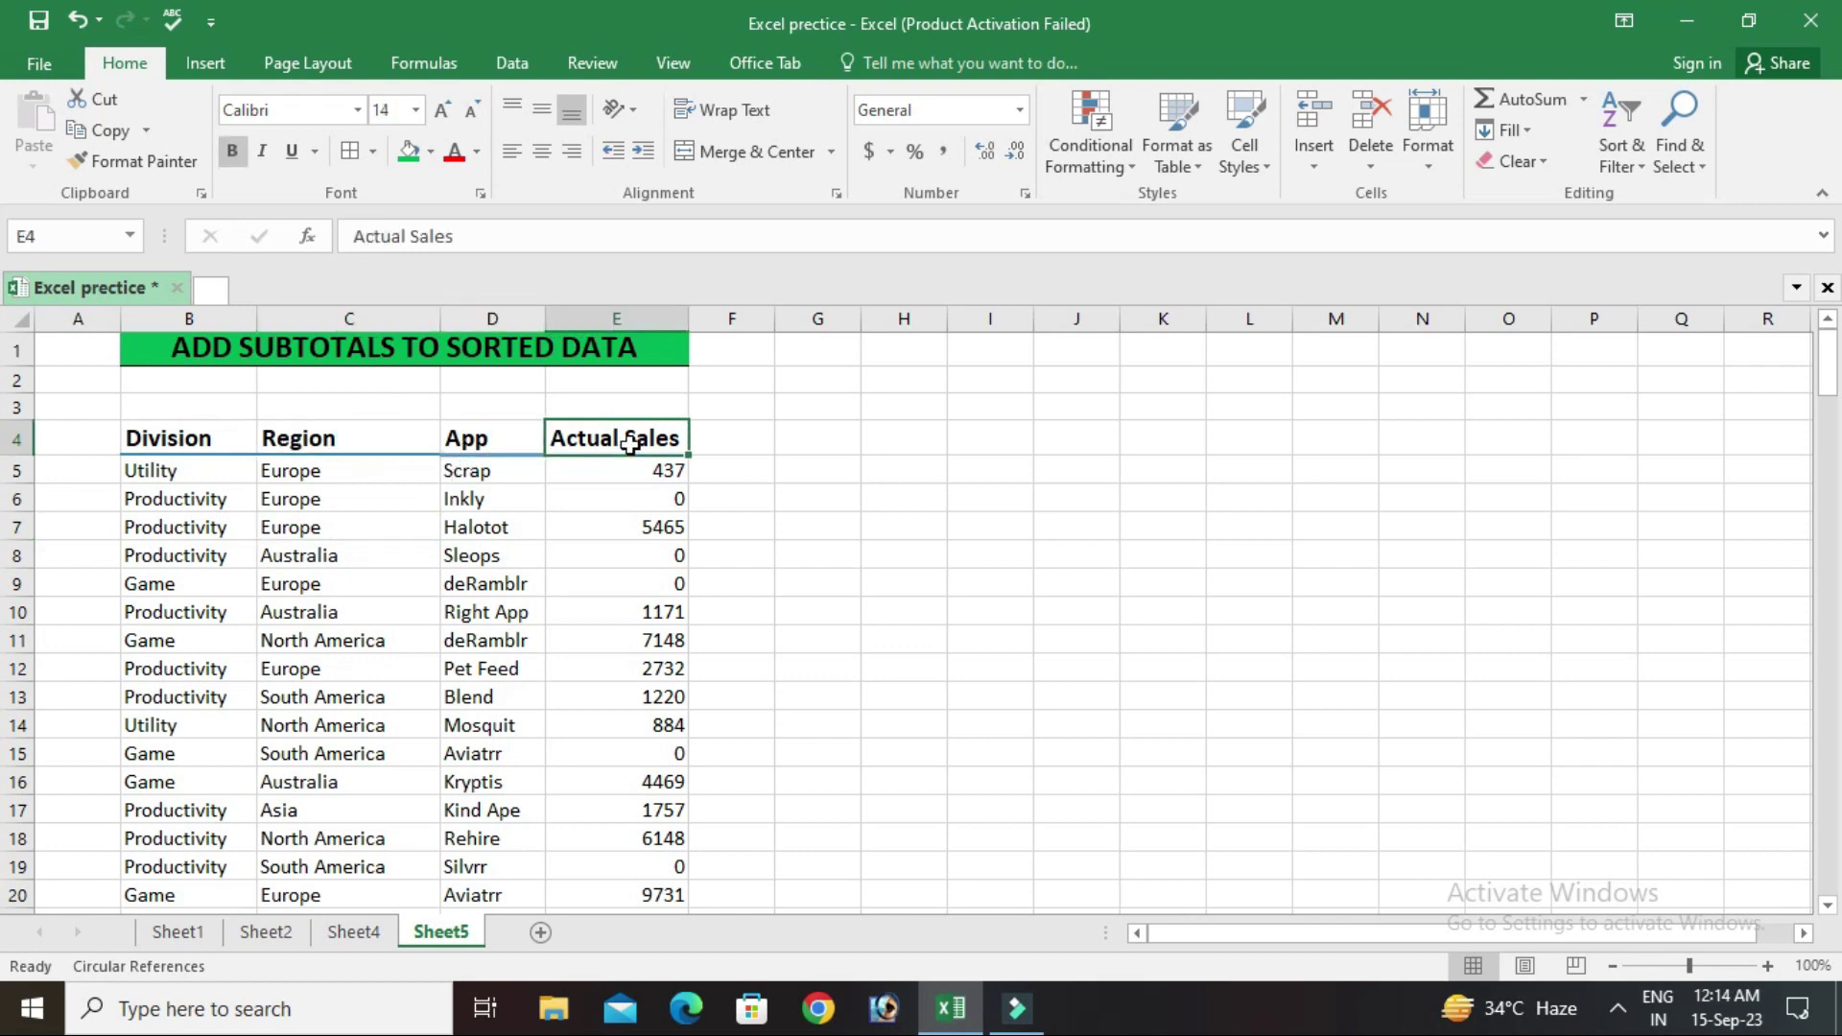
left_click(194, 472)
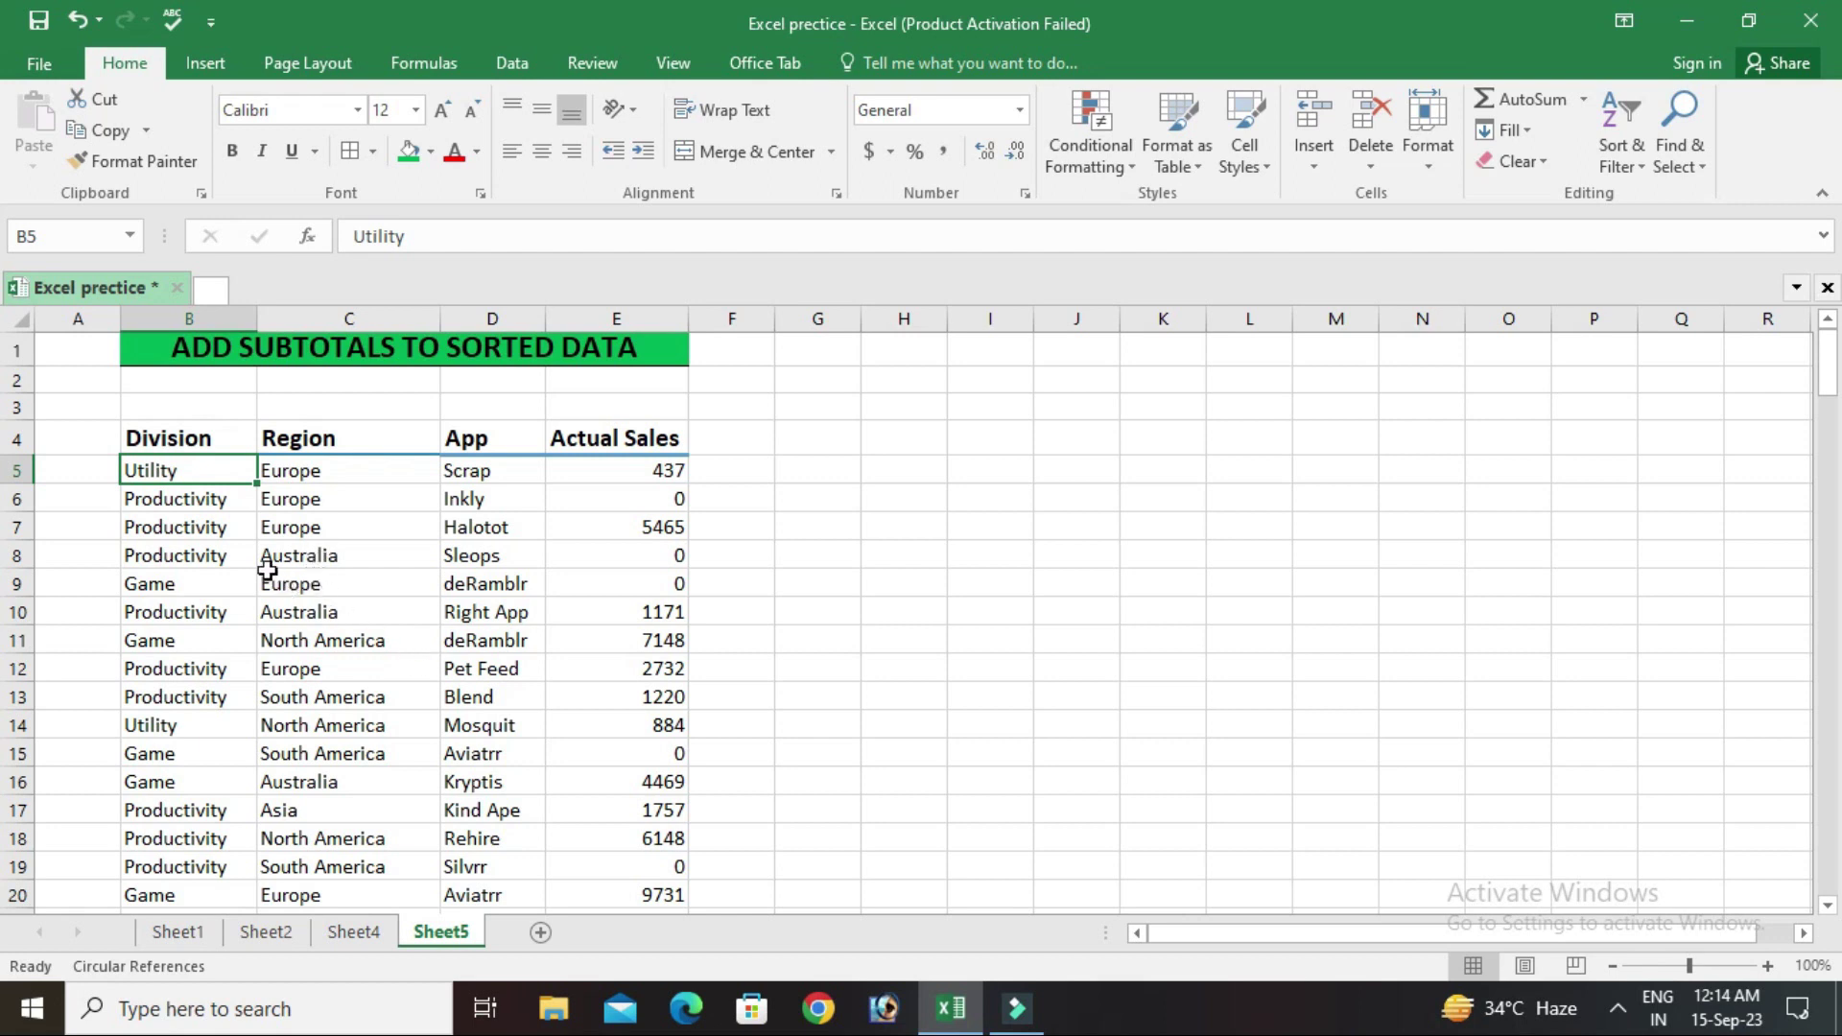
Step: Start a custom sort of the sales data with Division as the first sort level, by values from A to Z
left_click(189, 535)
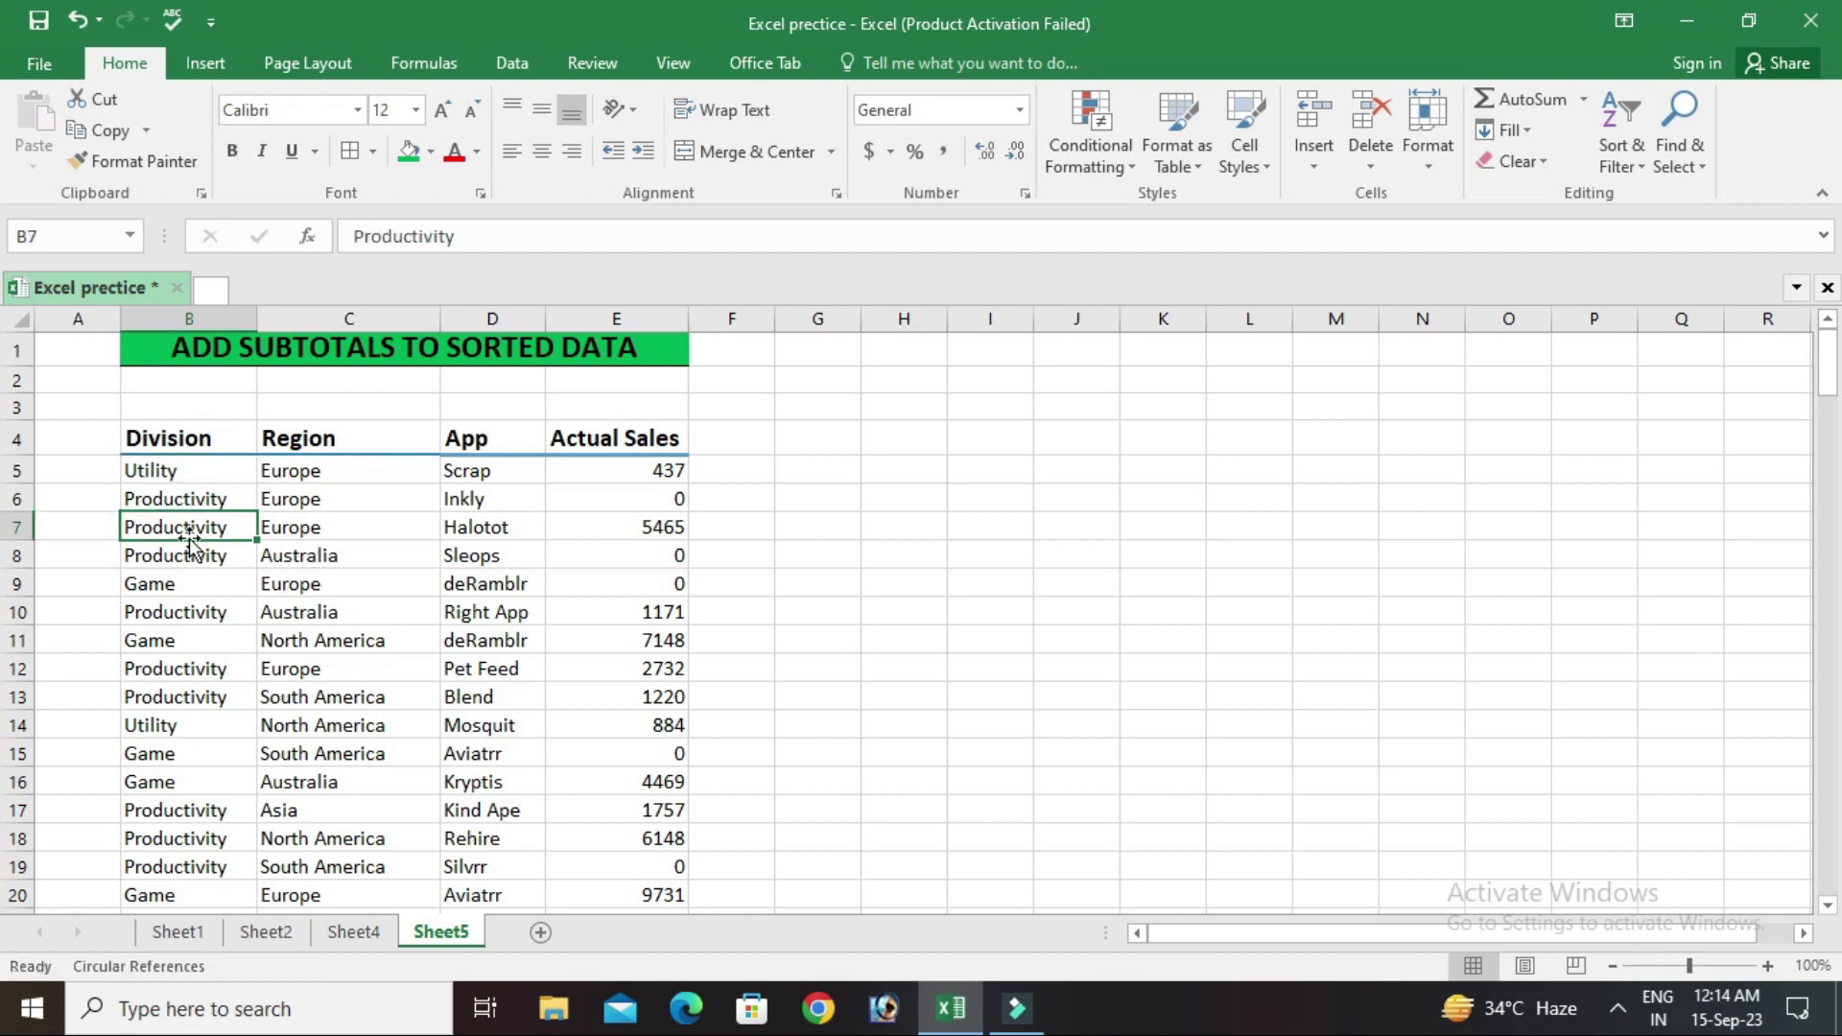
right_click(197, 539)
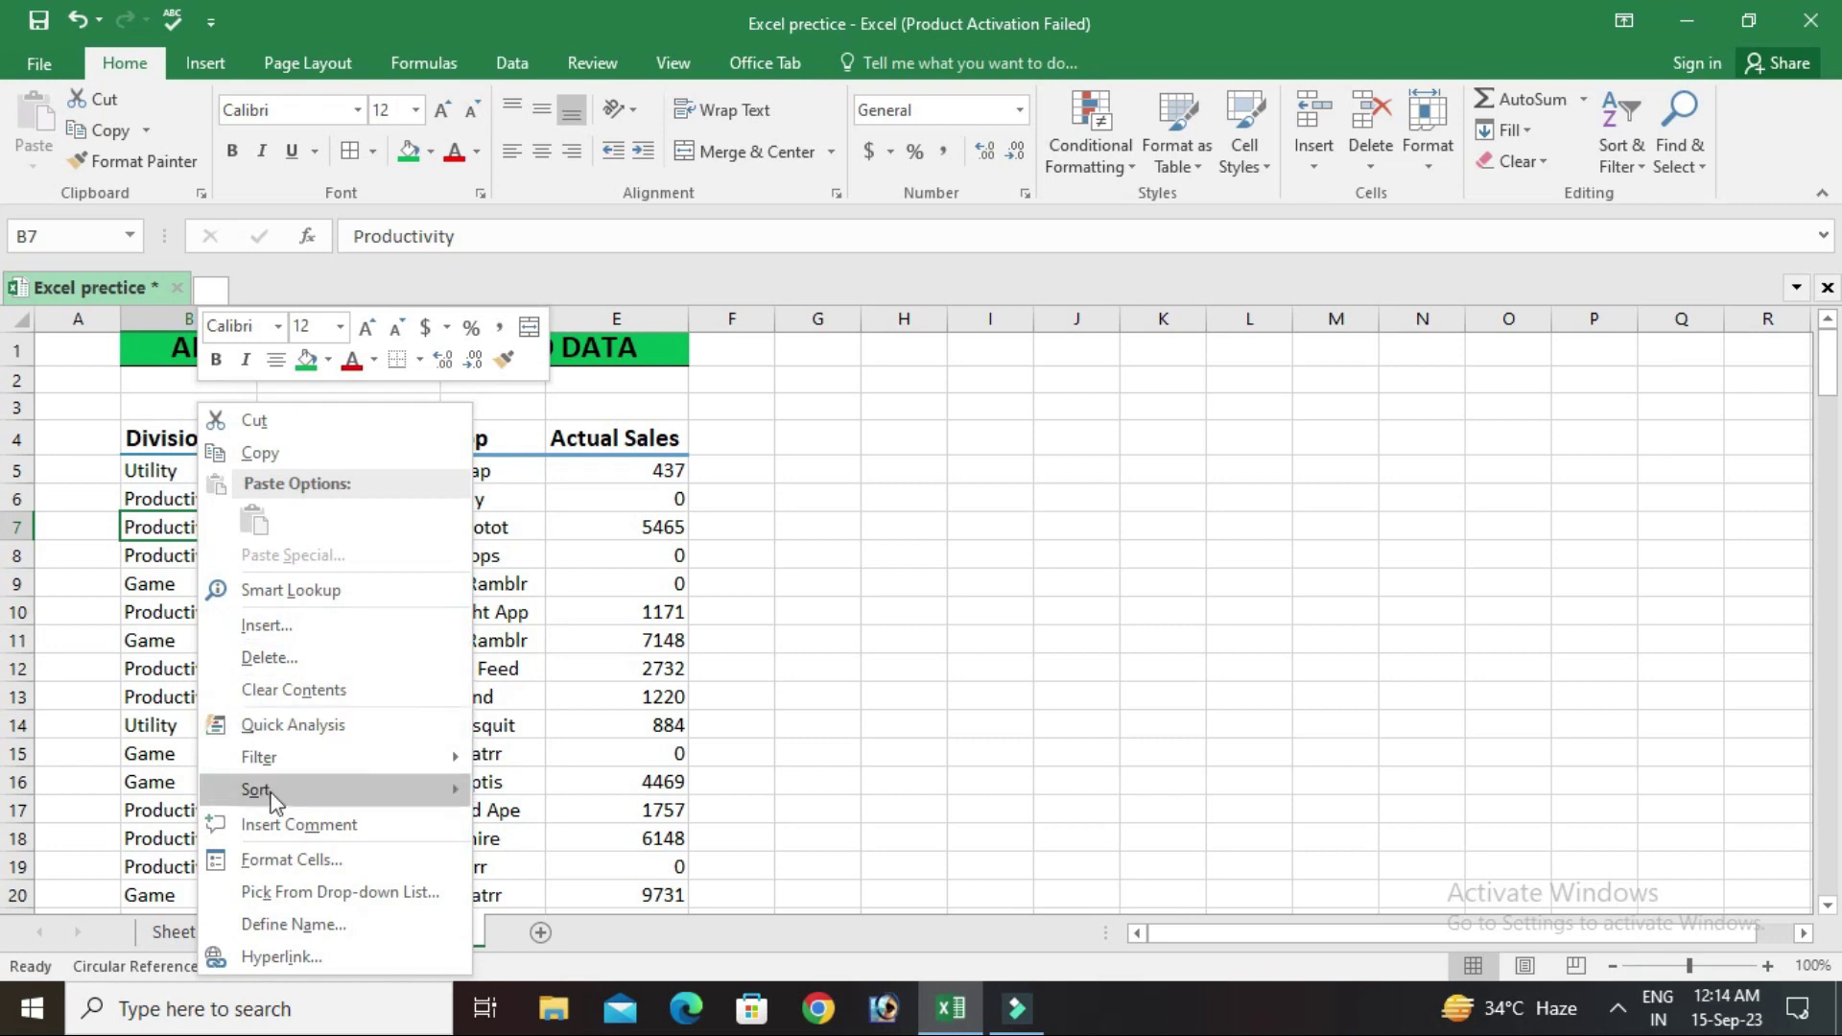
mouse_move(277, 793)
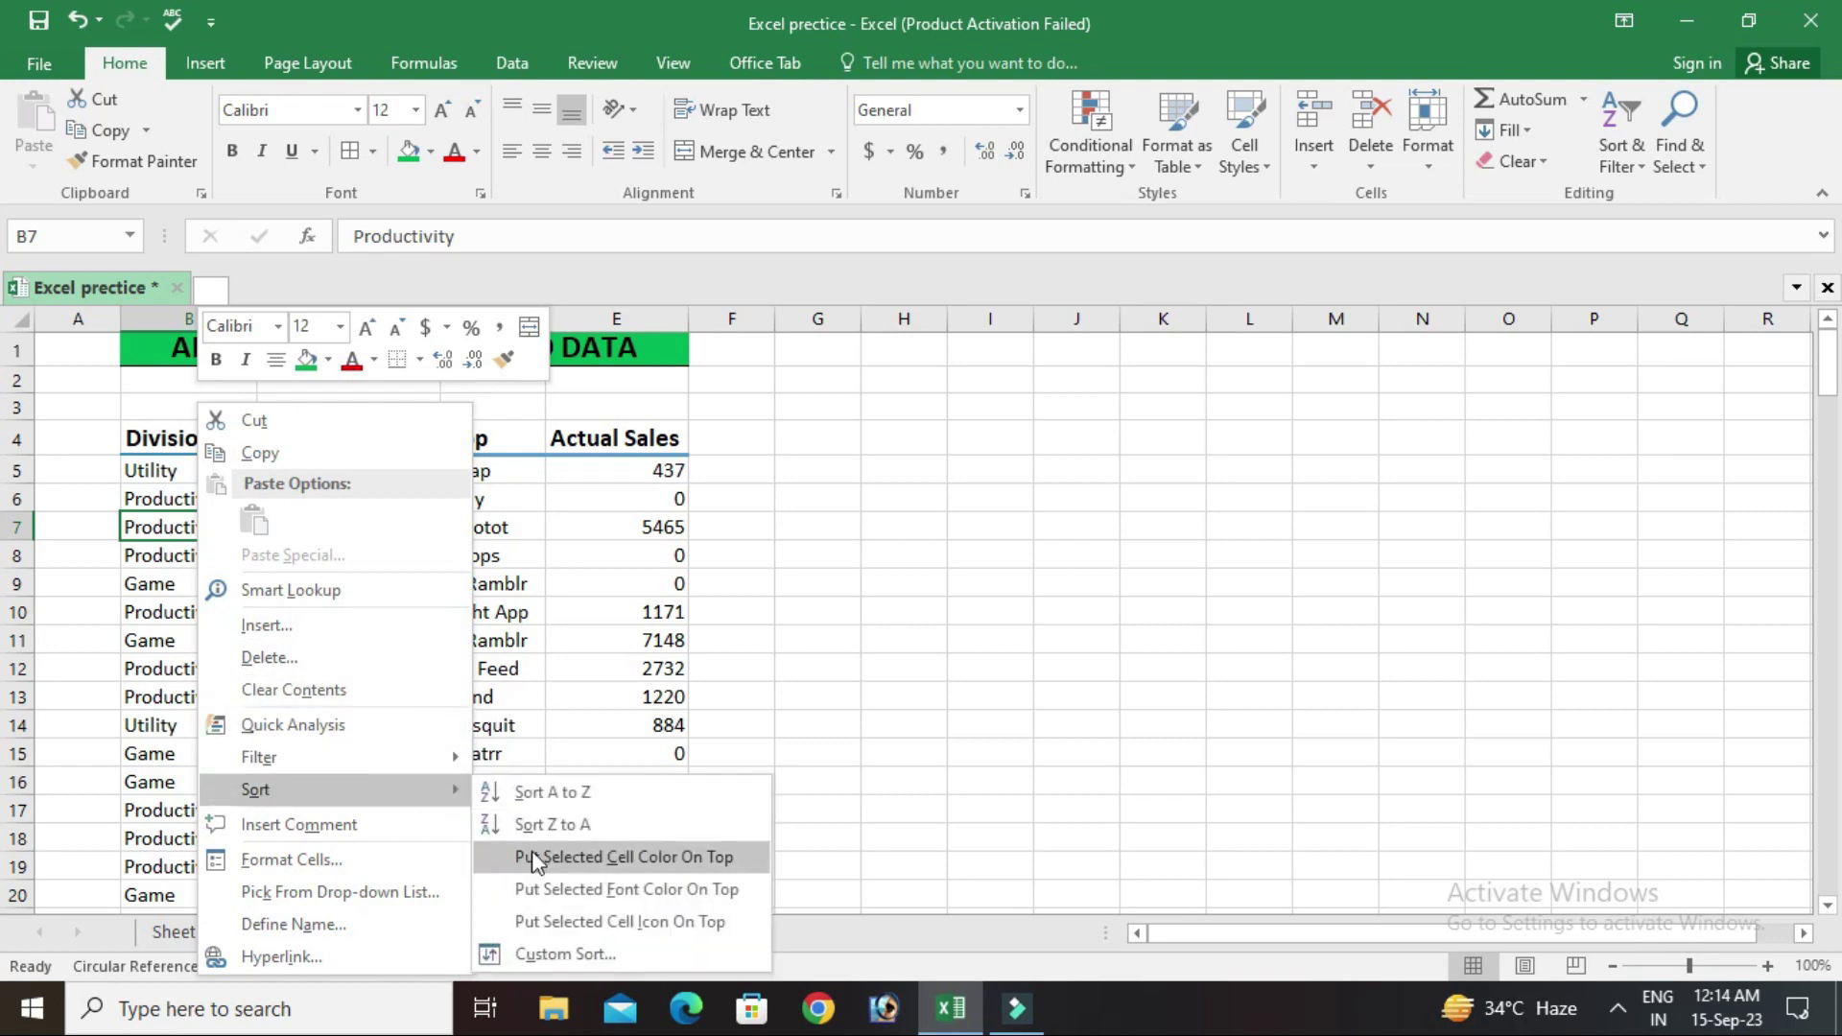
left_click(554, 957)
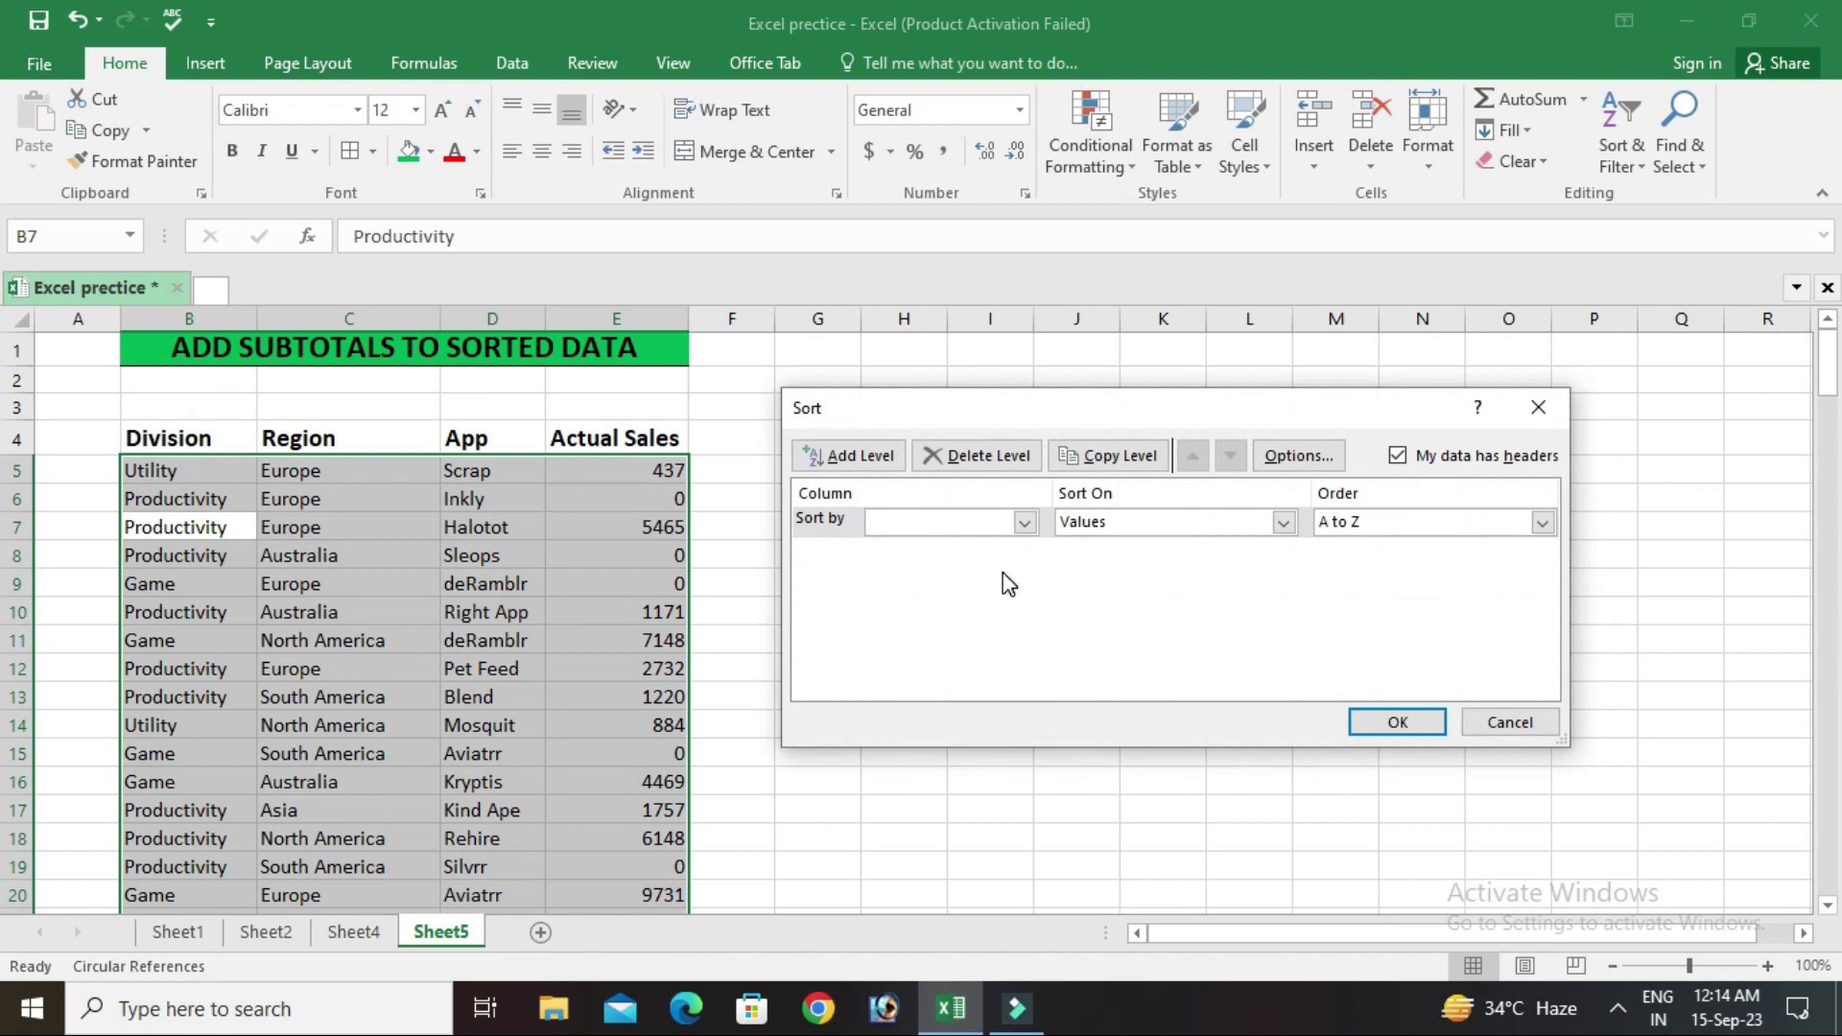
left_click(1025, 523)
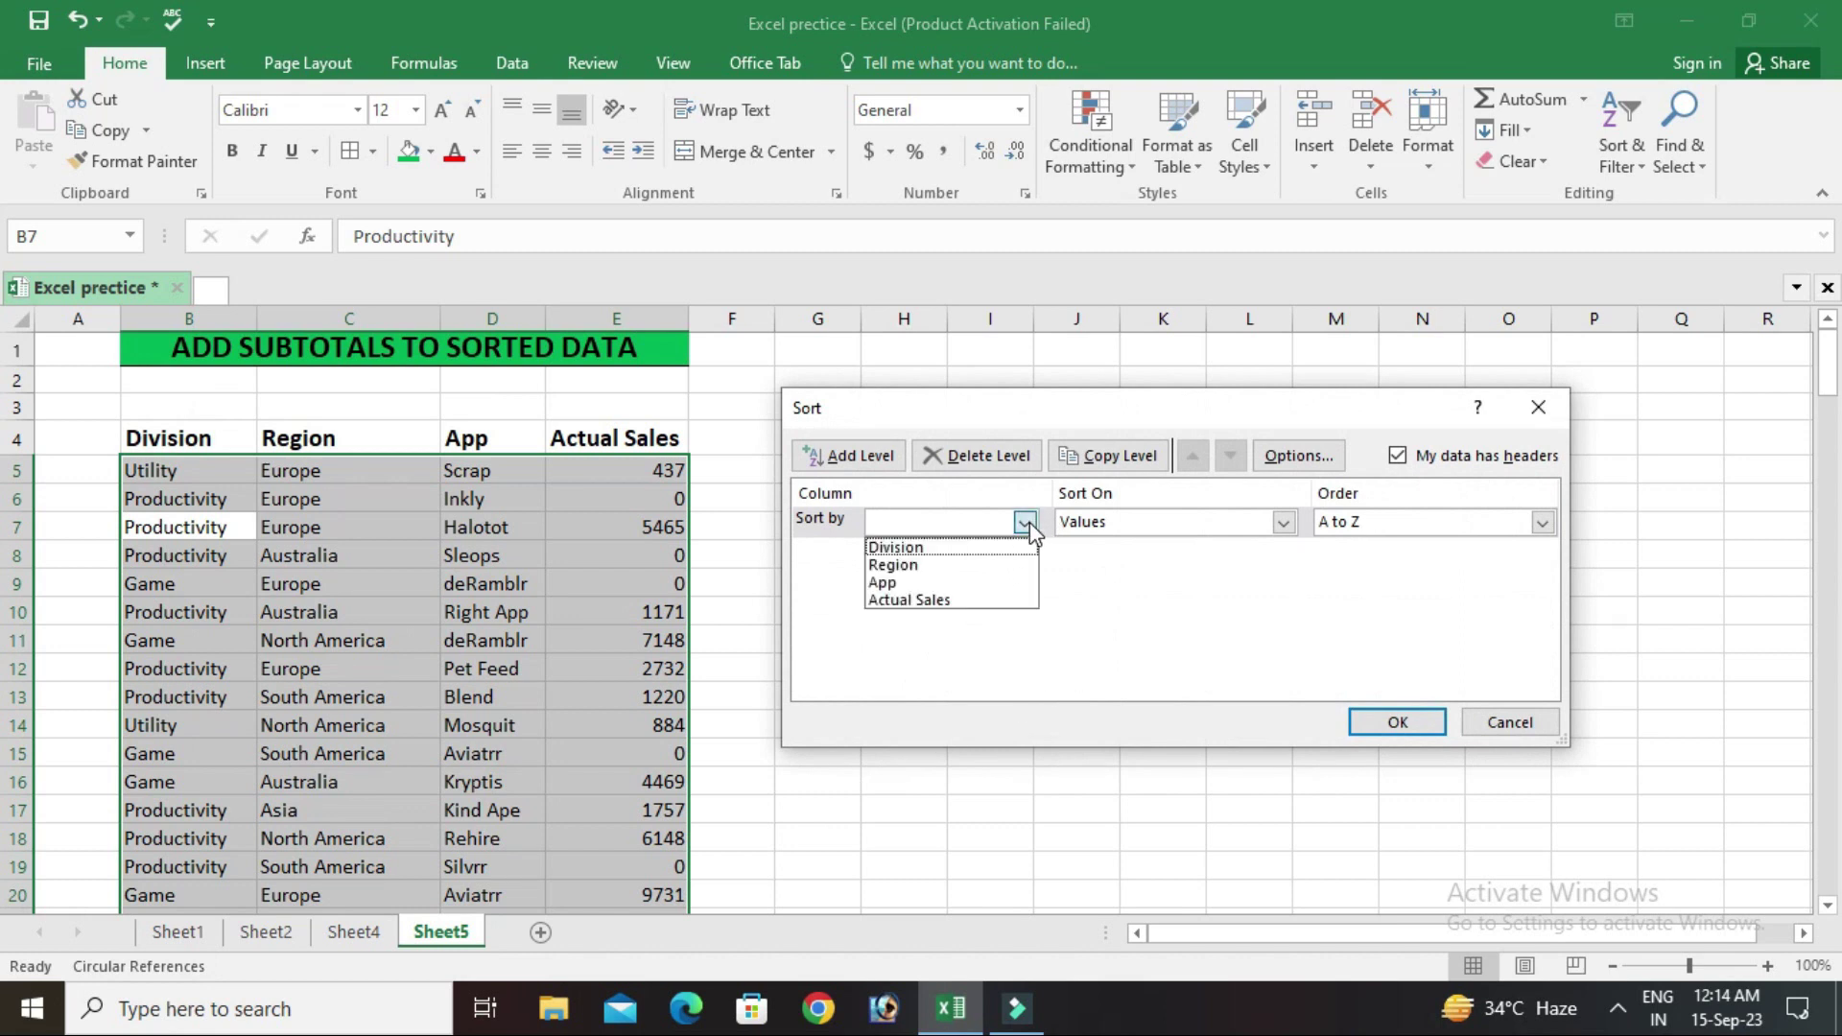
left_click(1003, 543)
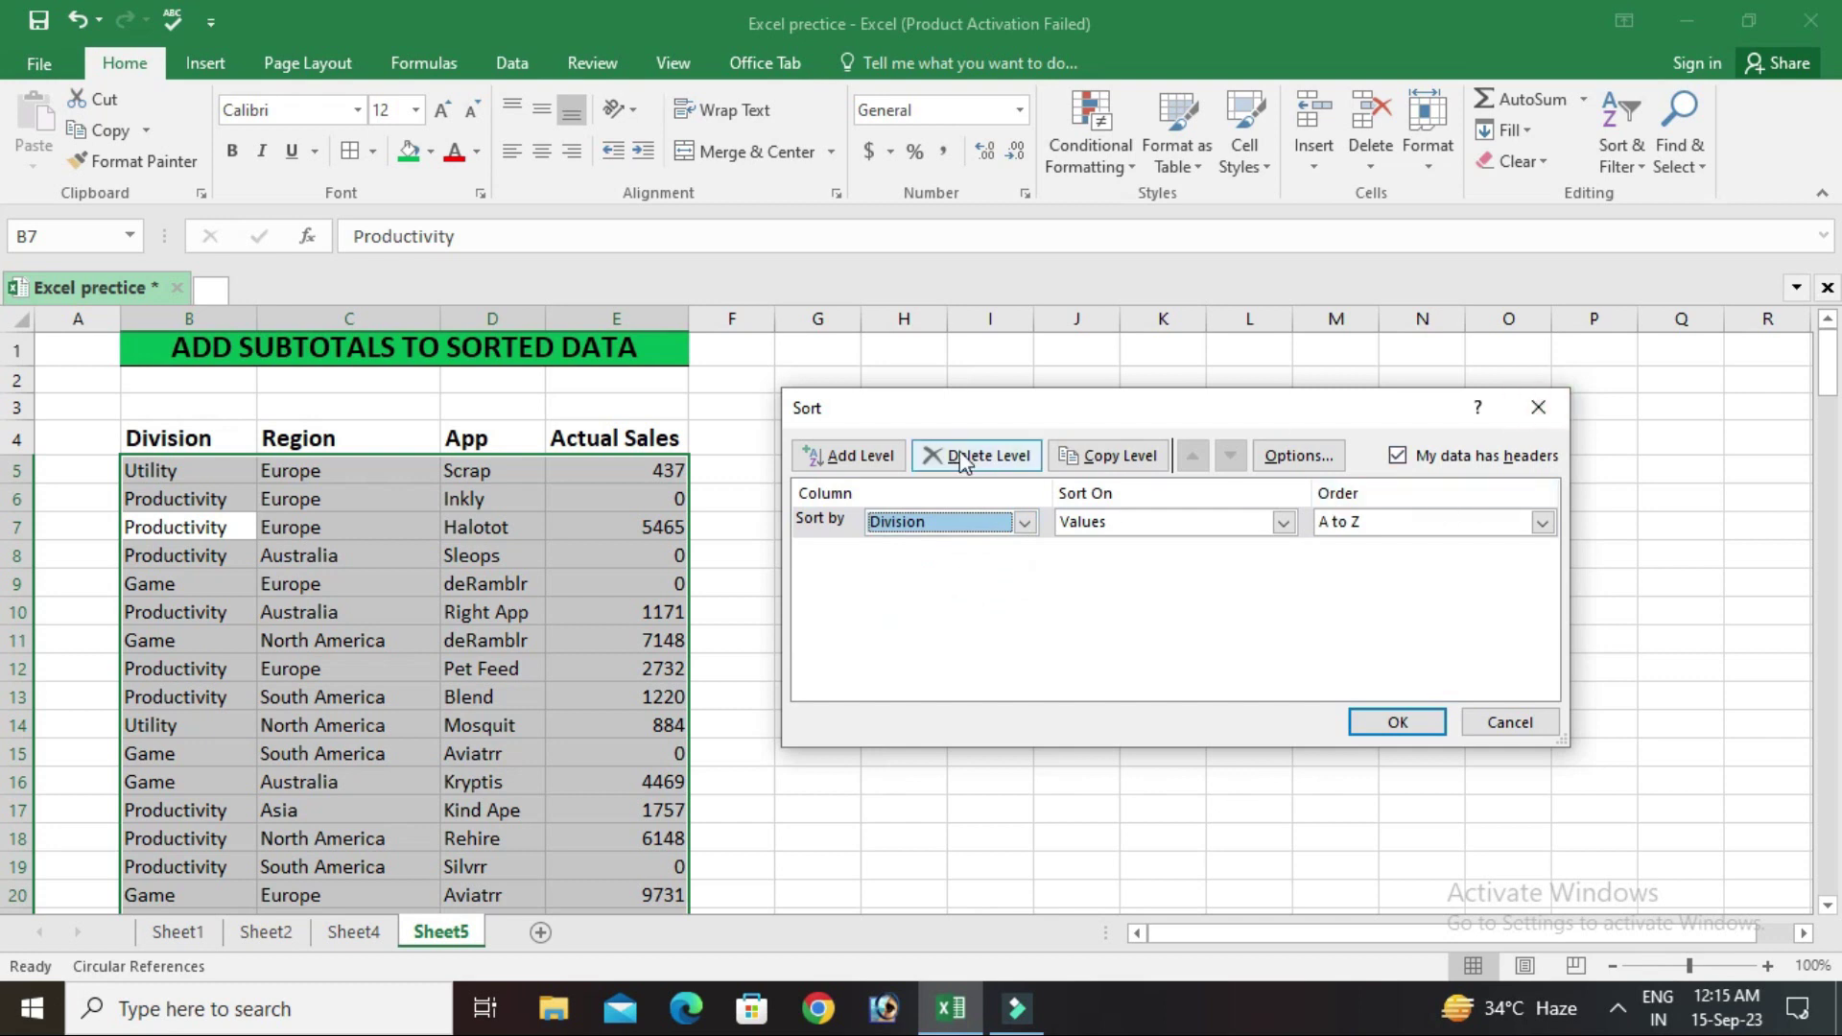
Step: Add Region and App as the second and third sort levels, both A to Z, and apply the sort
left_click(877, 456)
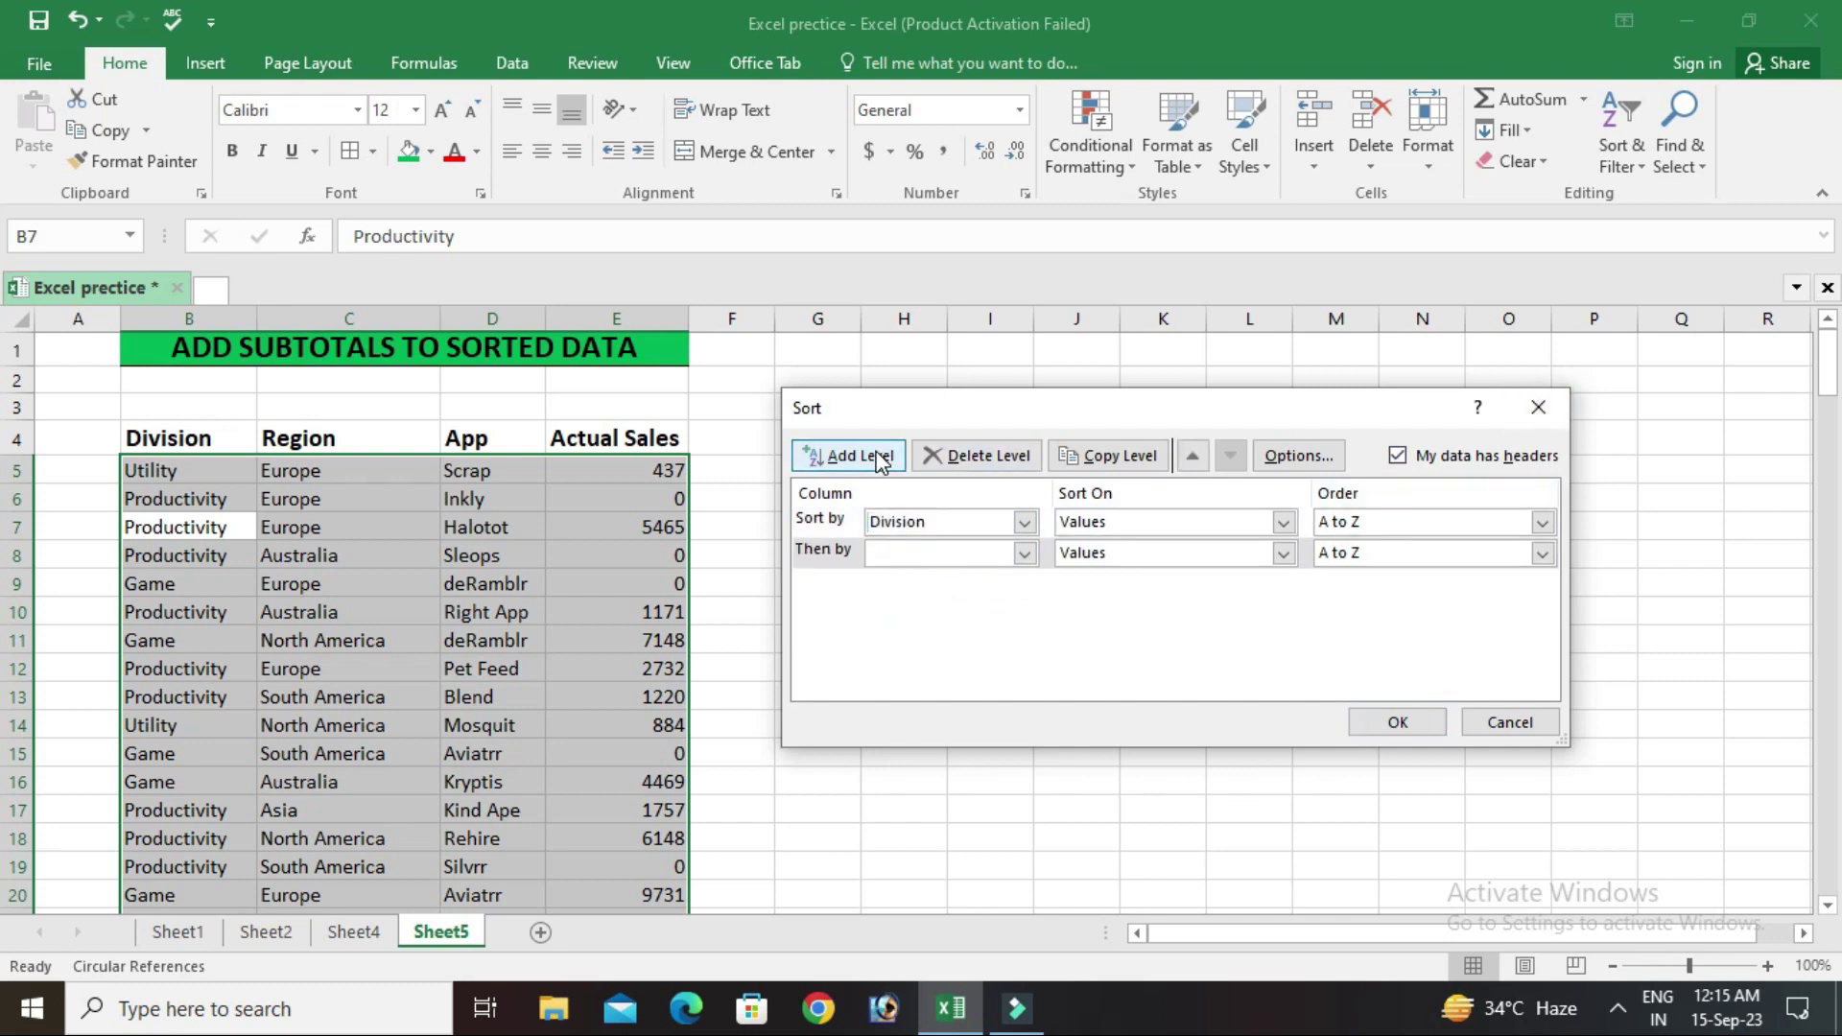
left_click(1025, 553)
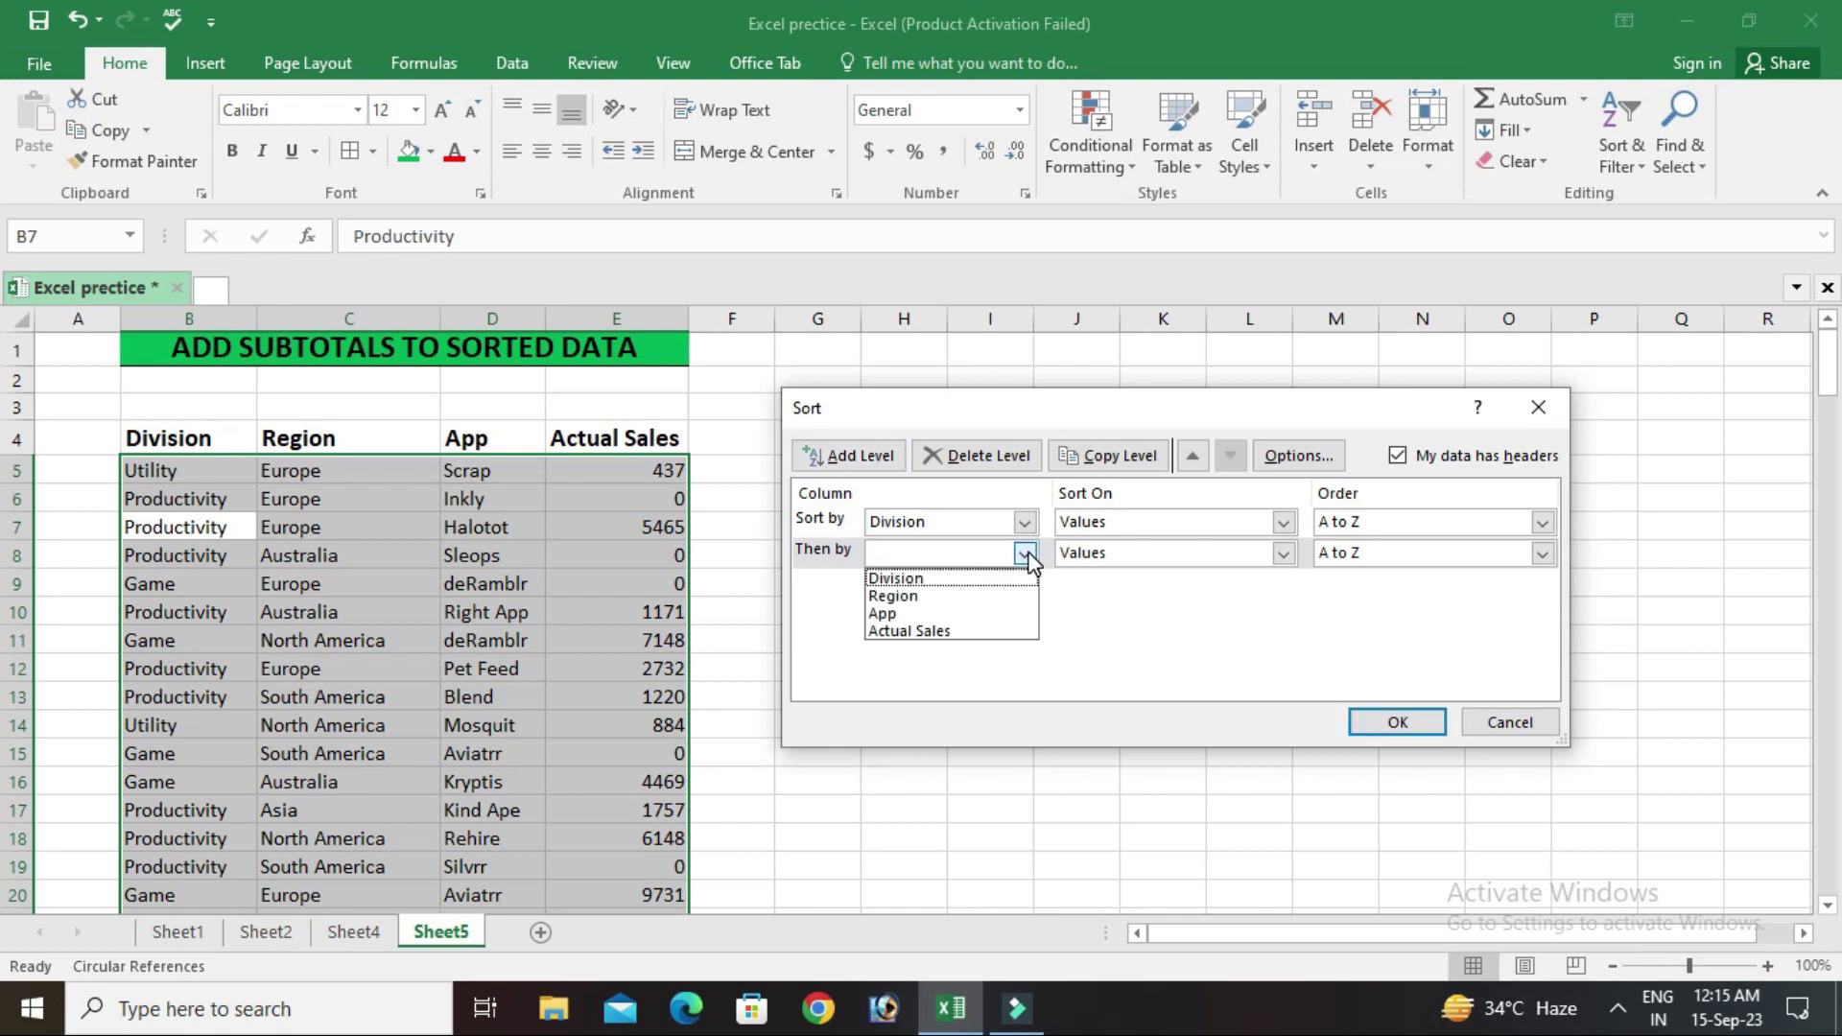
left_click(970, 597)
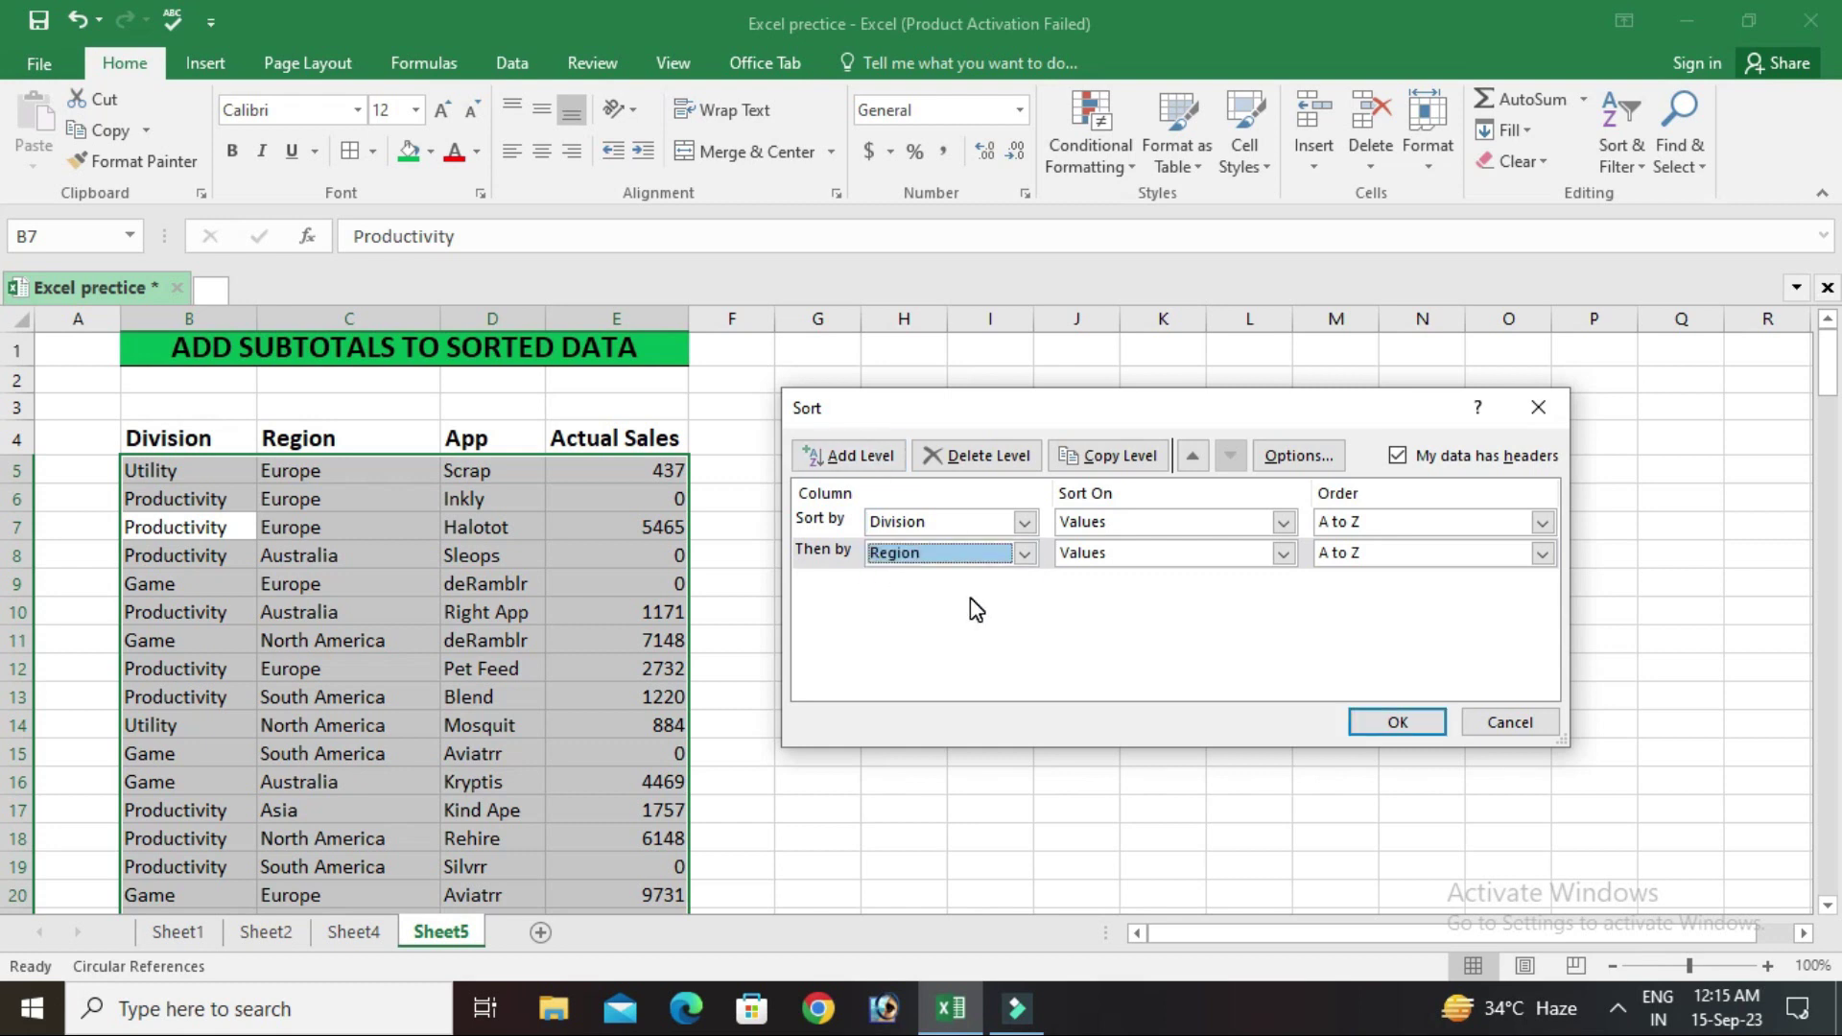
left_click(876, 464)
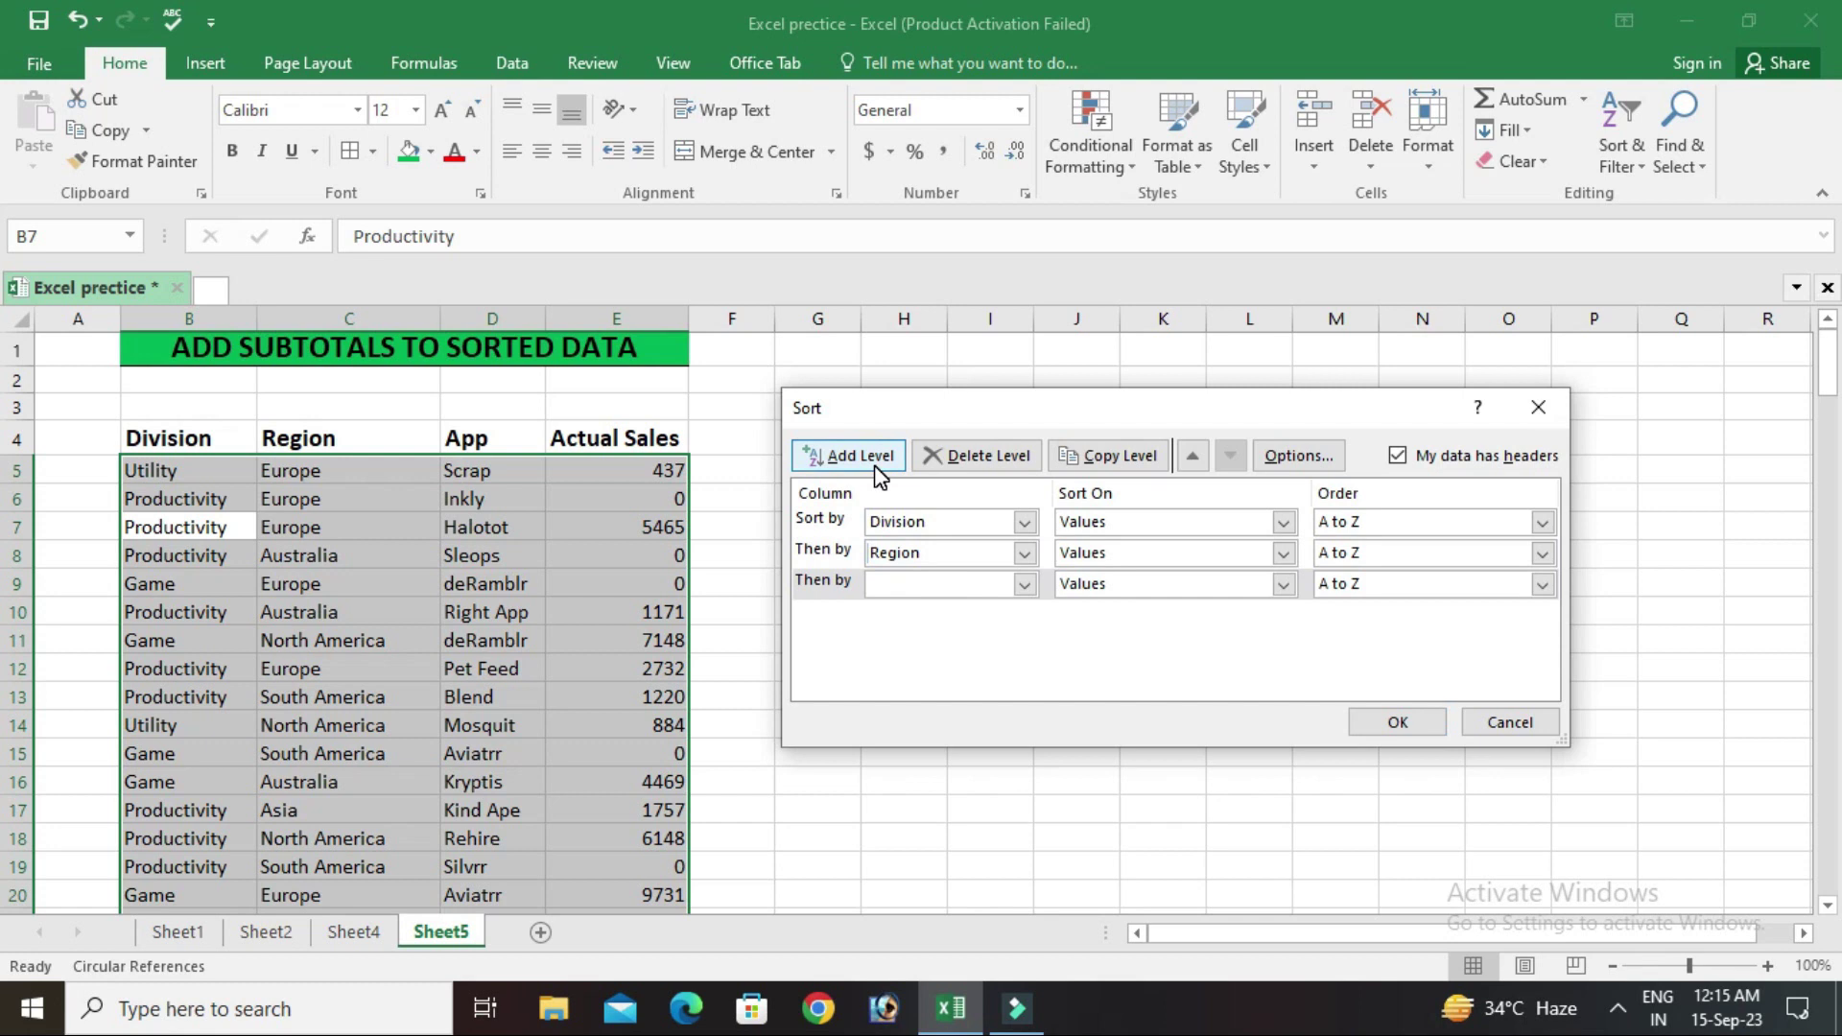
left_click(1024, 584)
left_click(960, 644)
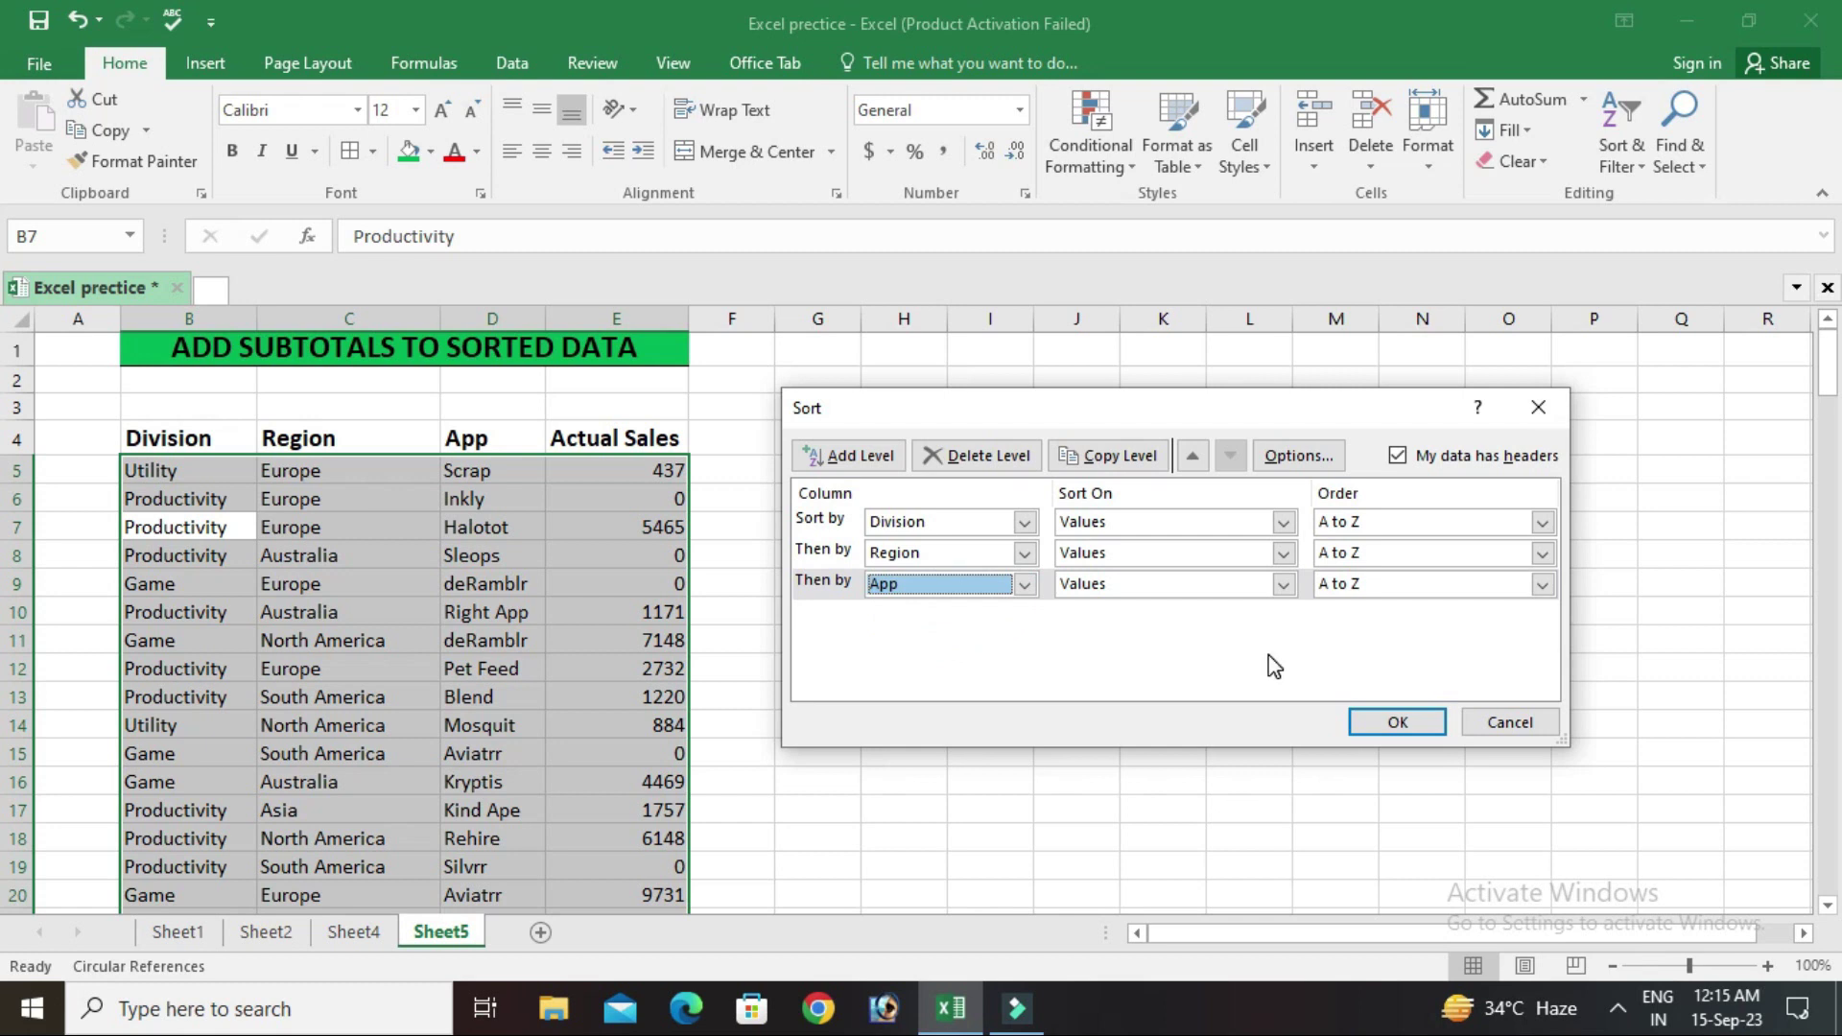
left_click(1382, 722)
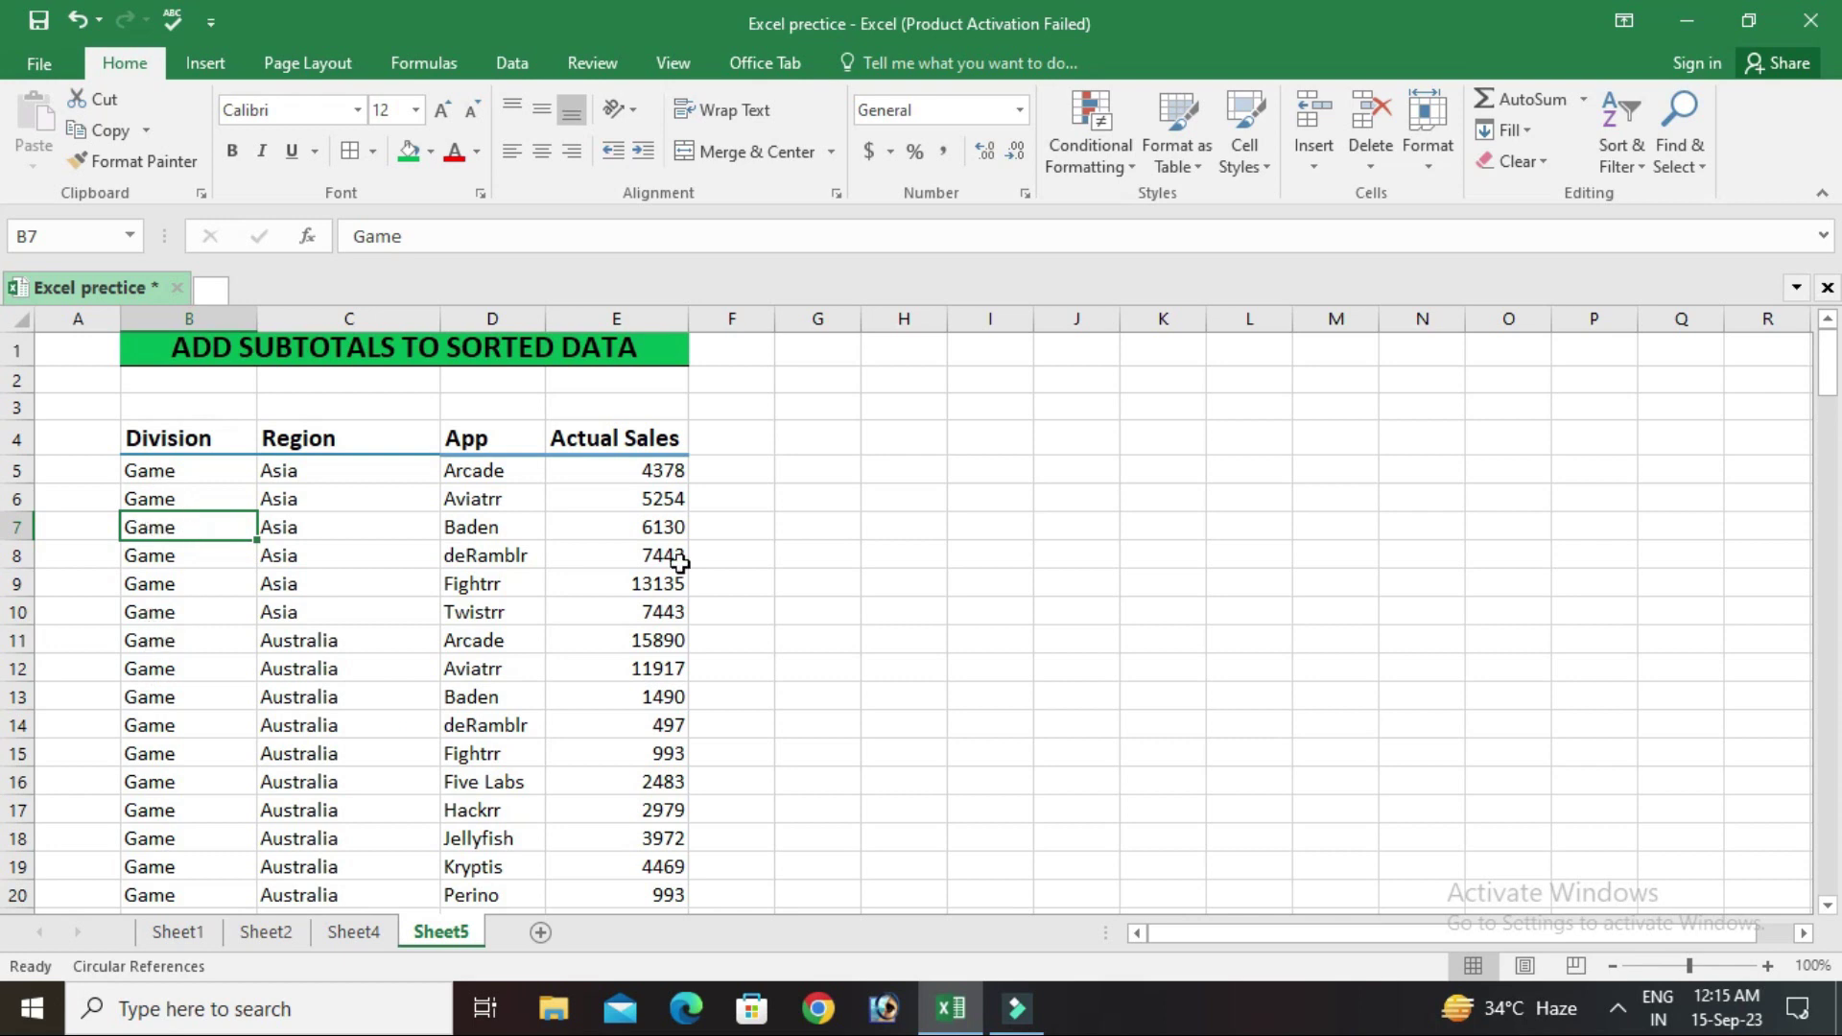
Step: Review how the sorted rows are grouped by division, region and app, down to the start of the Productivity division
left_click_drag(301, 481, 300, 614)
left_click_drag(486, 497, 491, 612)
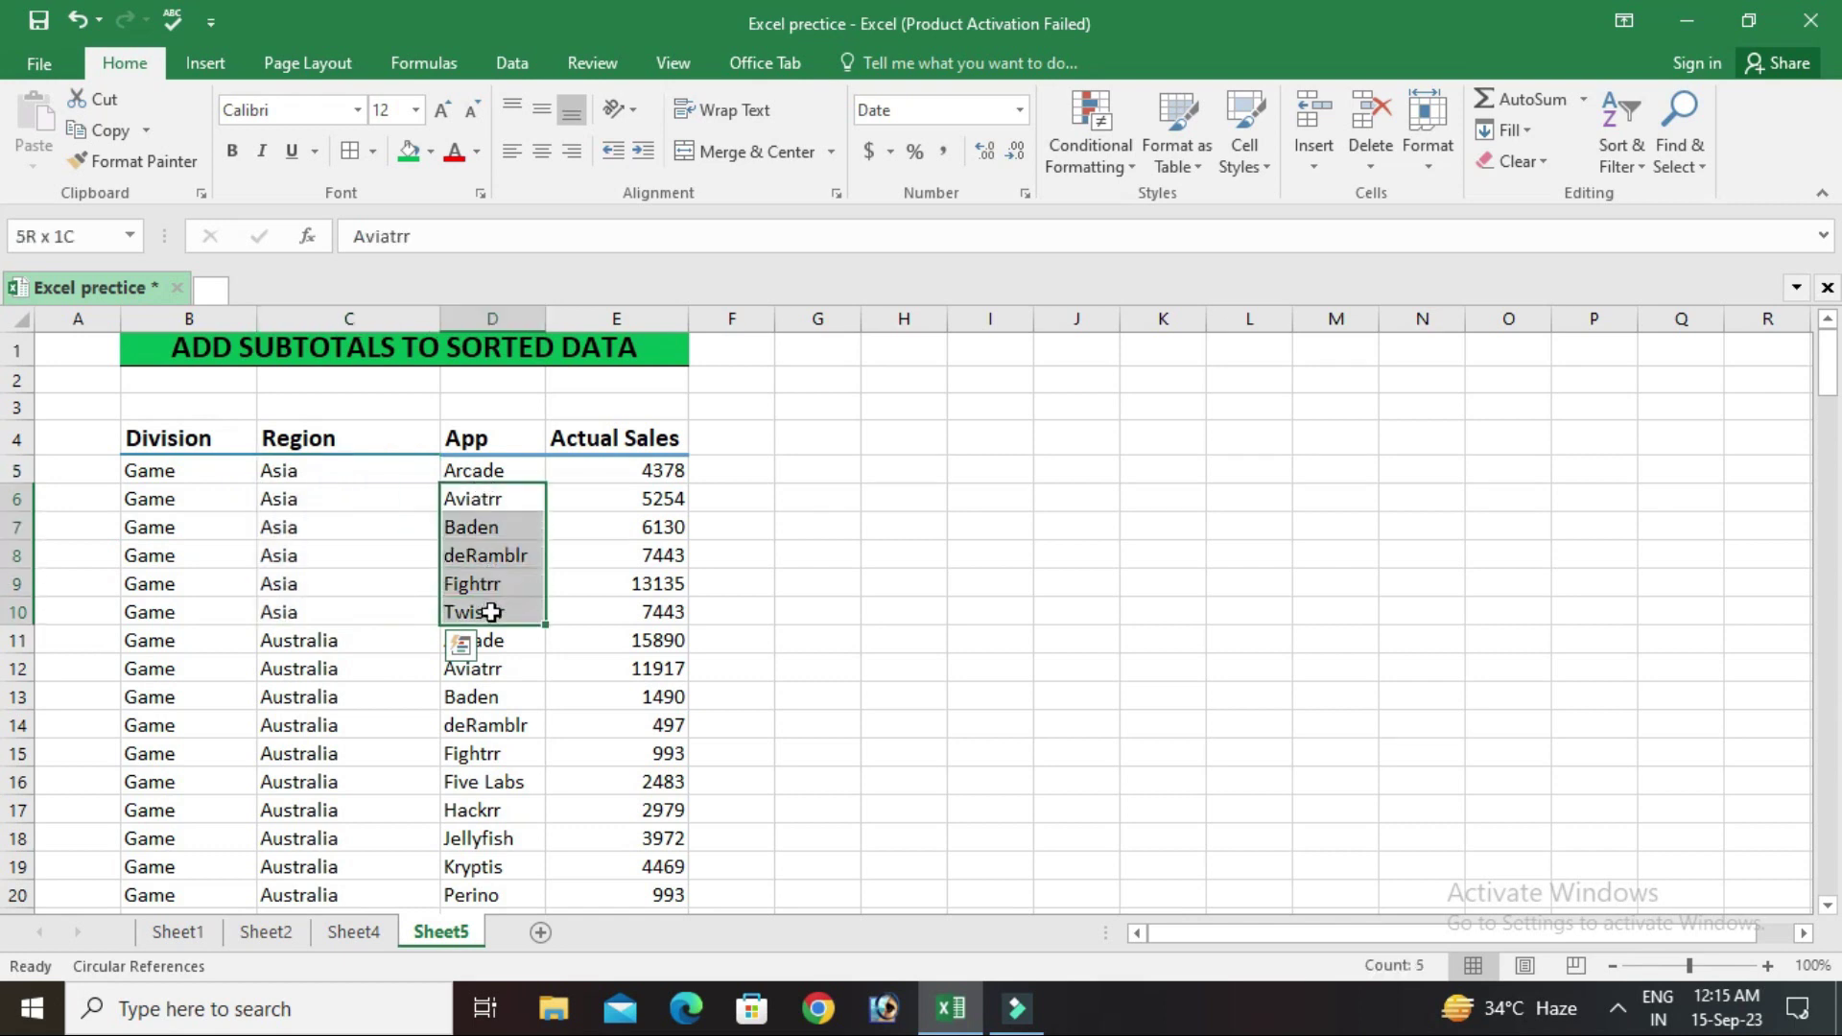
left_click(163, 523)
mouse_move(1837, 388)
left_mouse_down()
mouse_move(1837, 763)
mouse_move(1827, 378)
left_mouse_up()
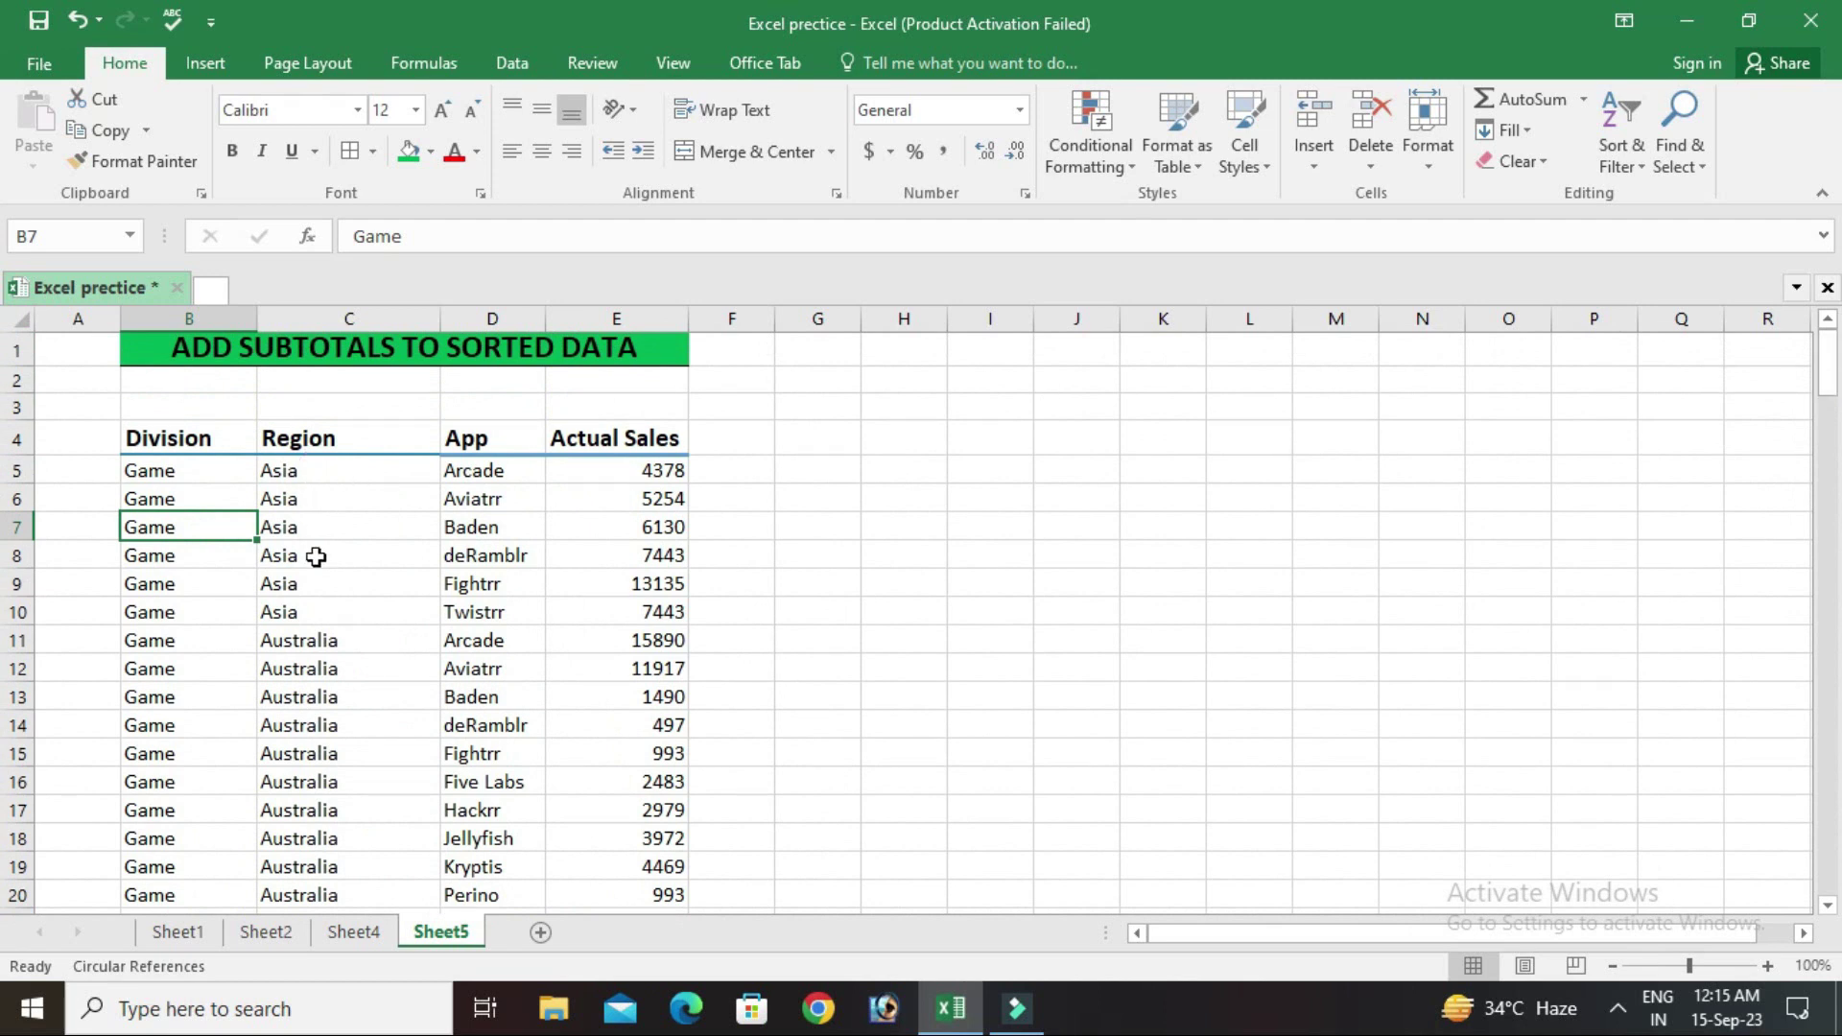
left_click_drag(1828, 374, 1837, 535)
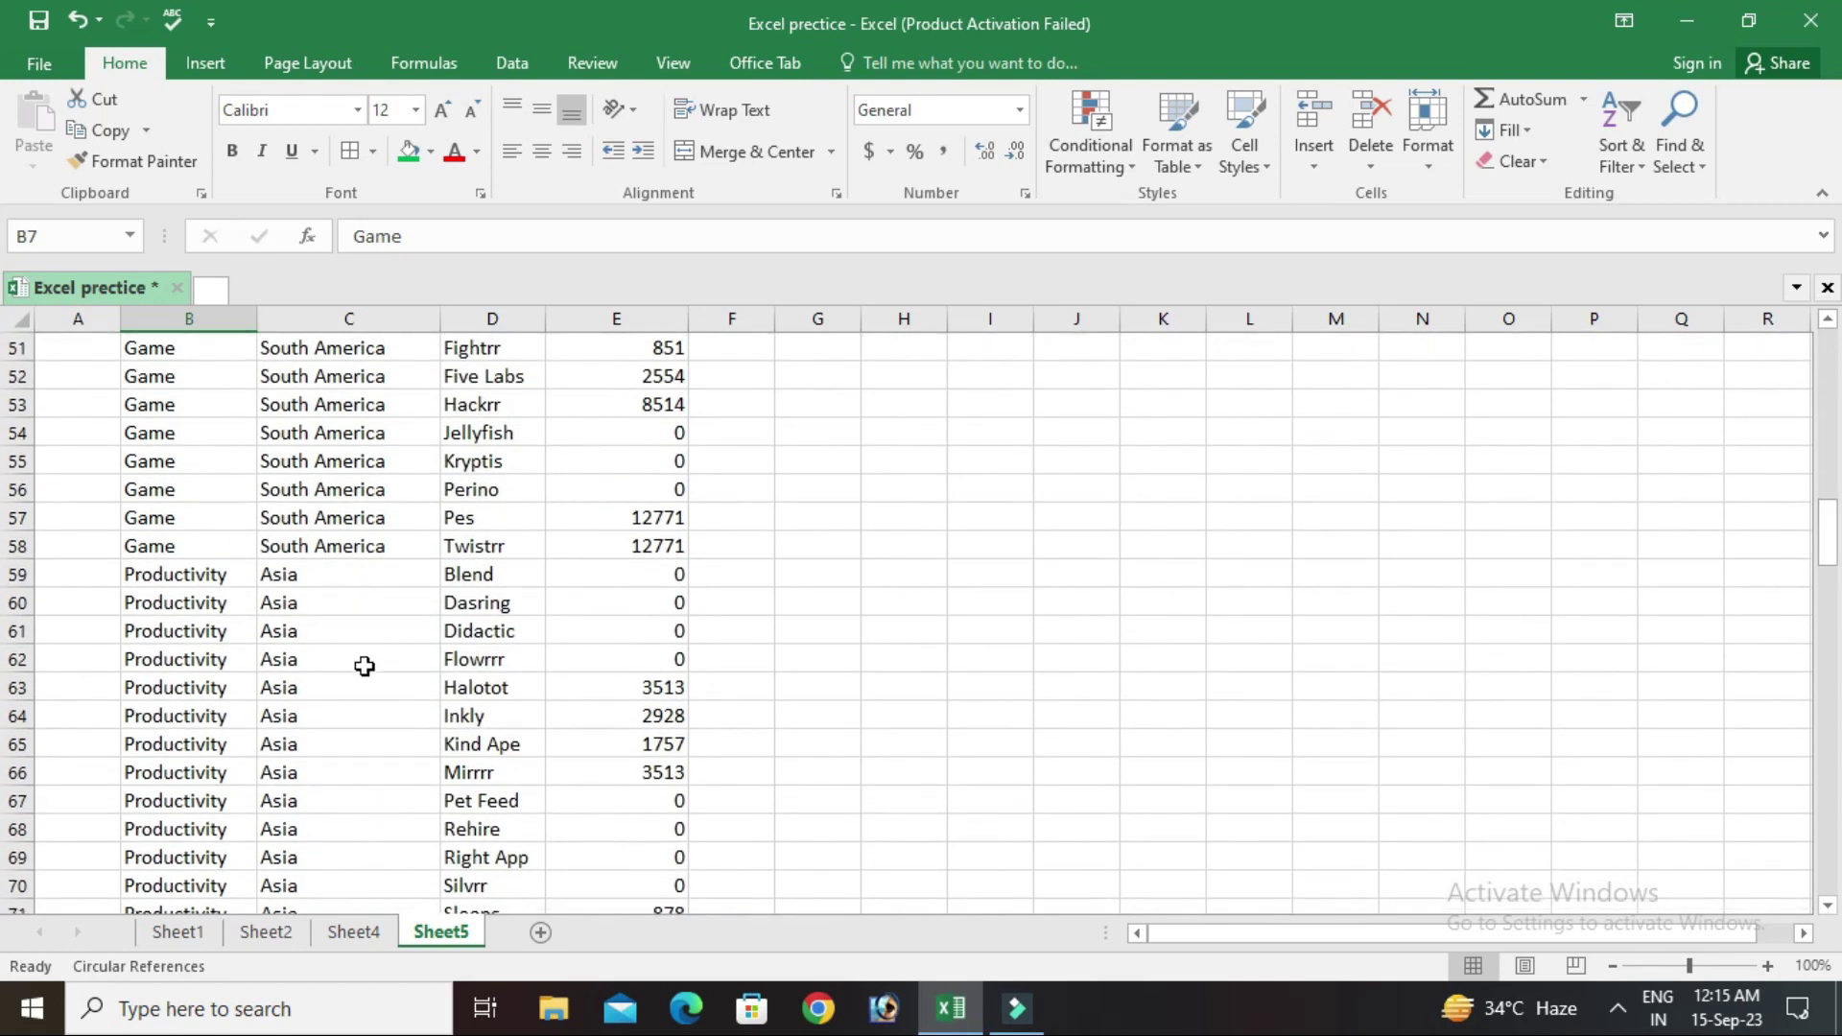
scroll(365, 669, "up", 17)
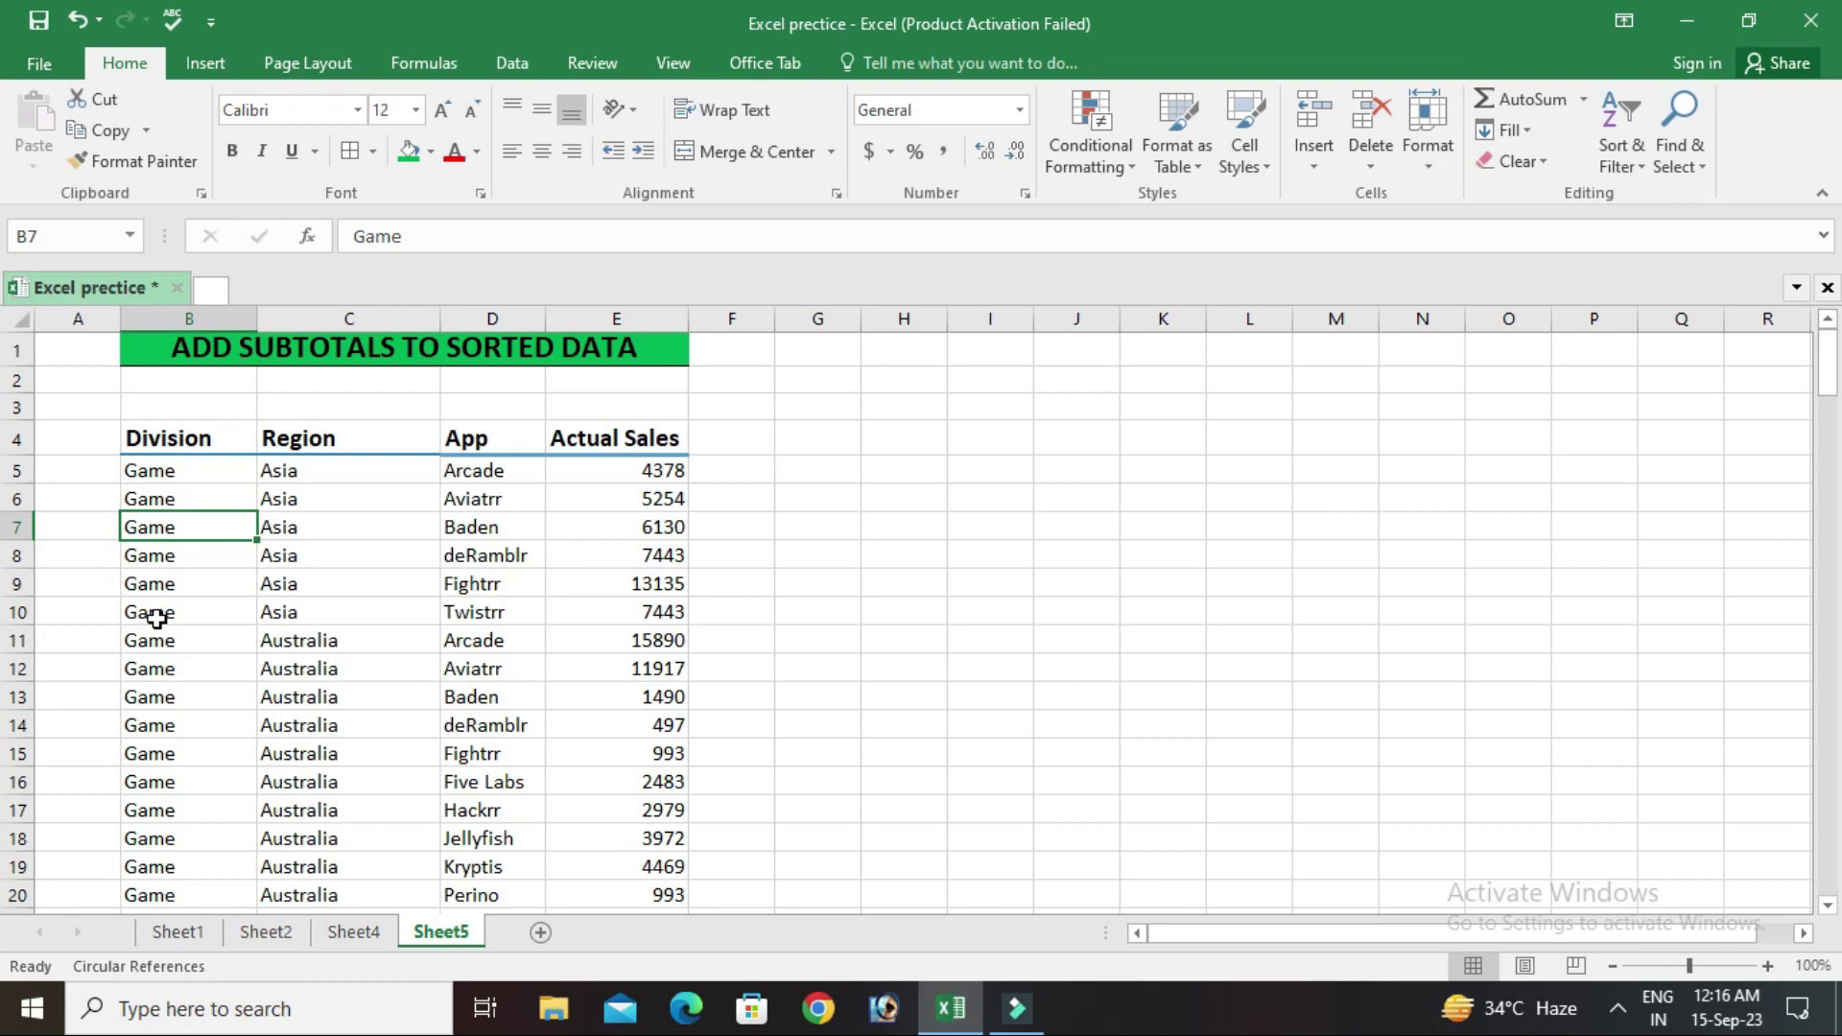
mouse_move(1828, 378)
left_mouse_down()
mouse_move(1831, 671)
mouse_move(1829, 374)
left_mouse_up()
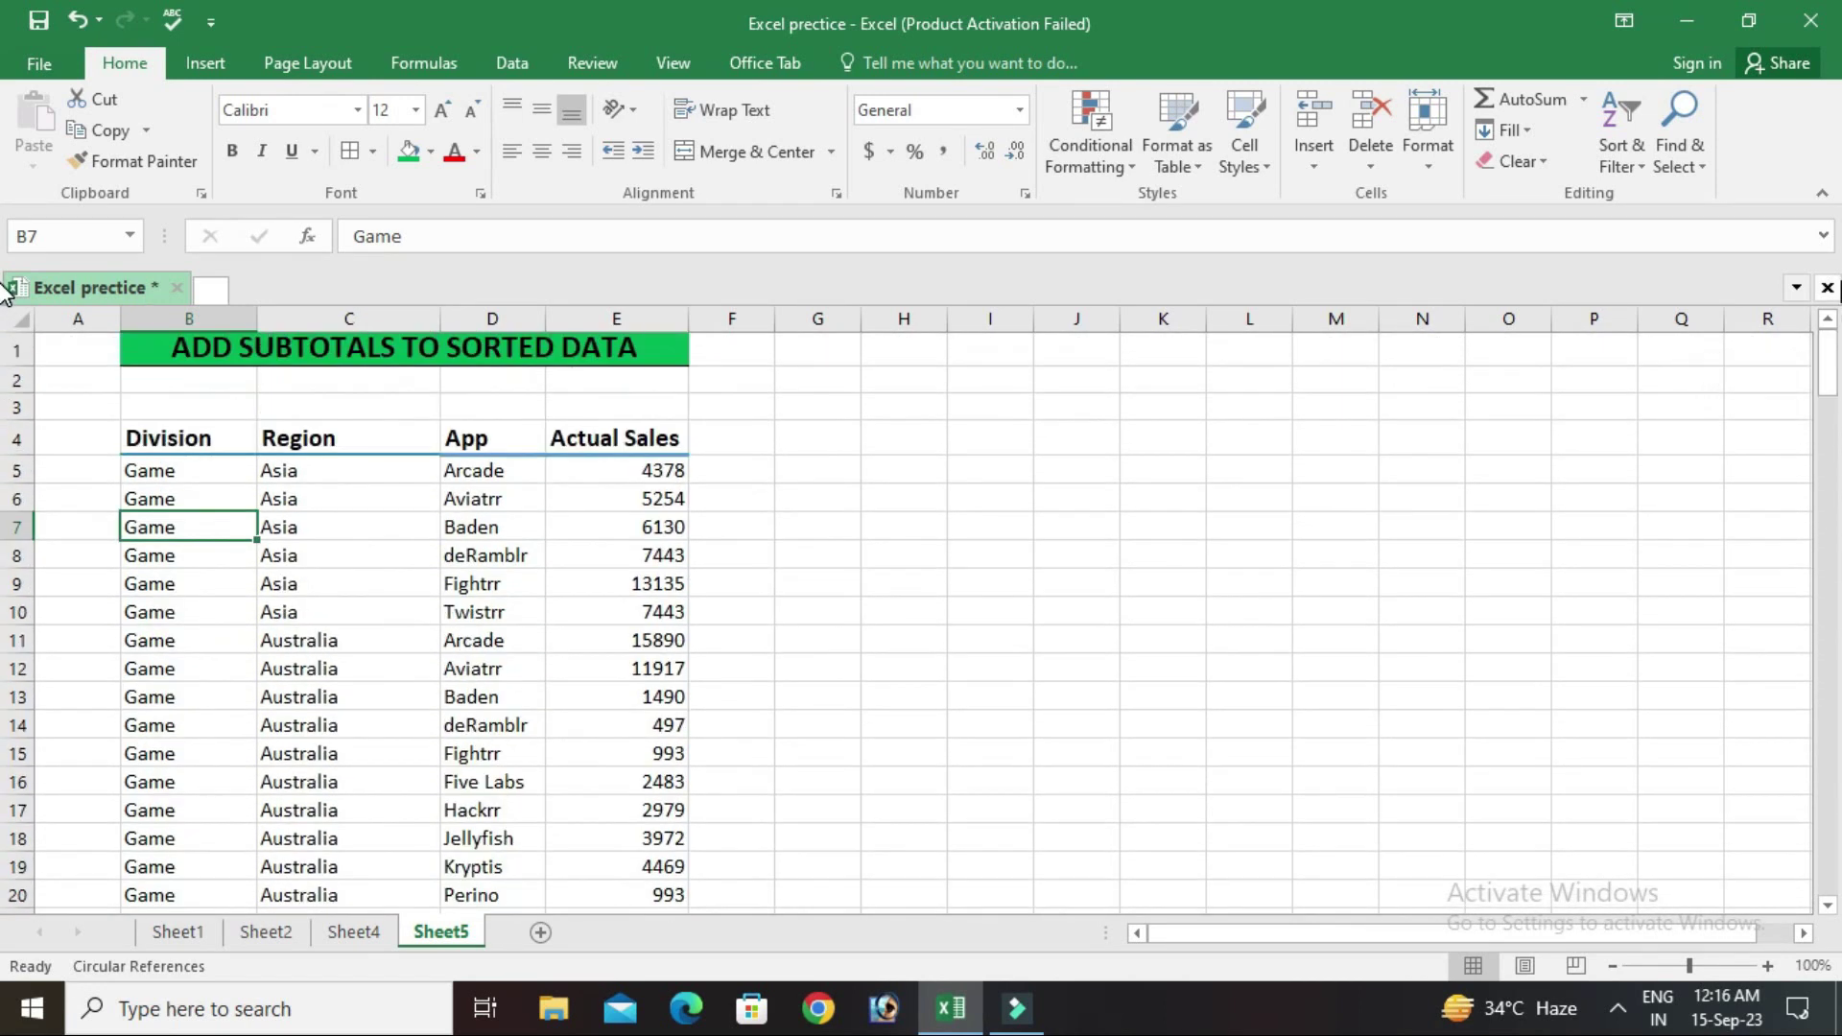
Step: Add subtotals that sum Actual Sales at each change in Division, with the summary below the data
left_click(521, 59)
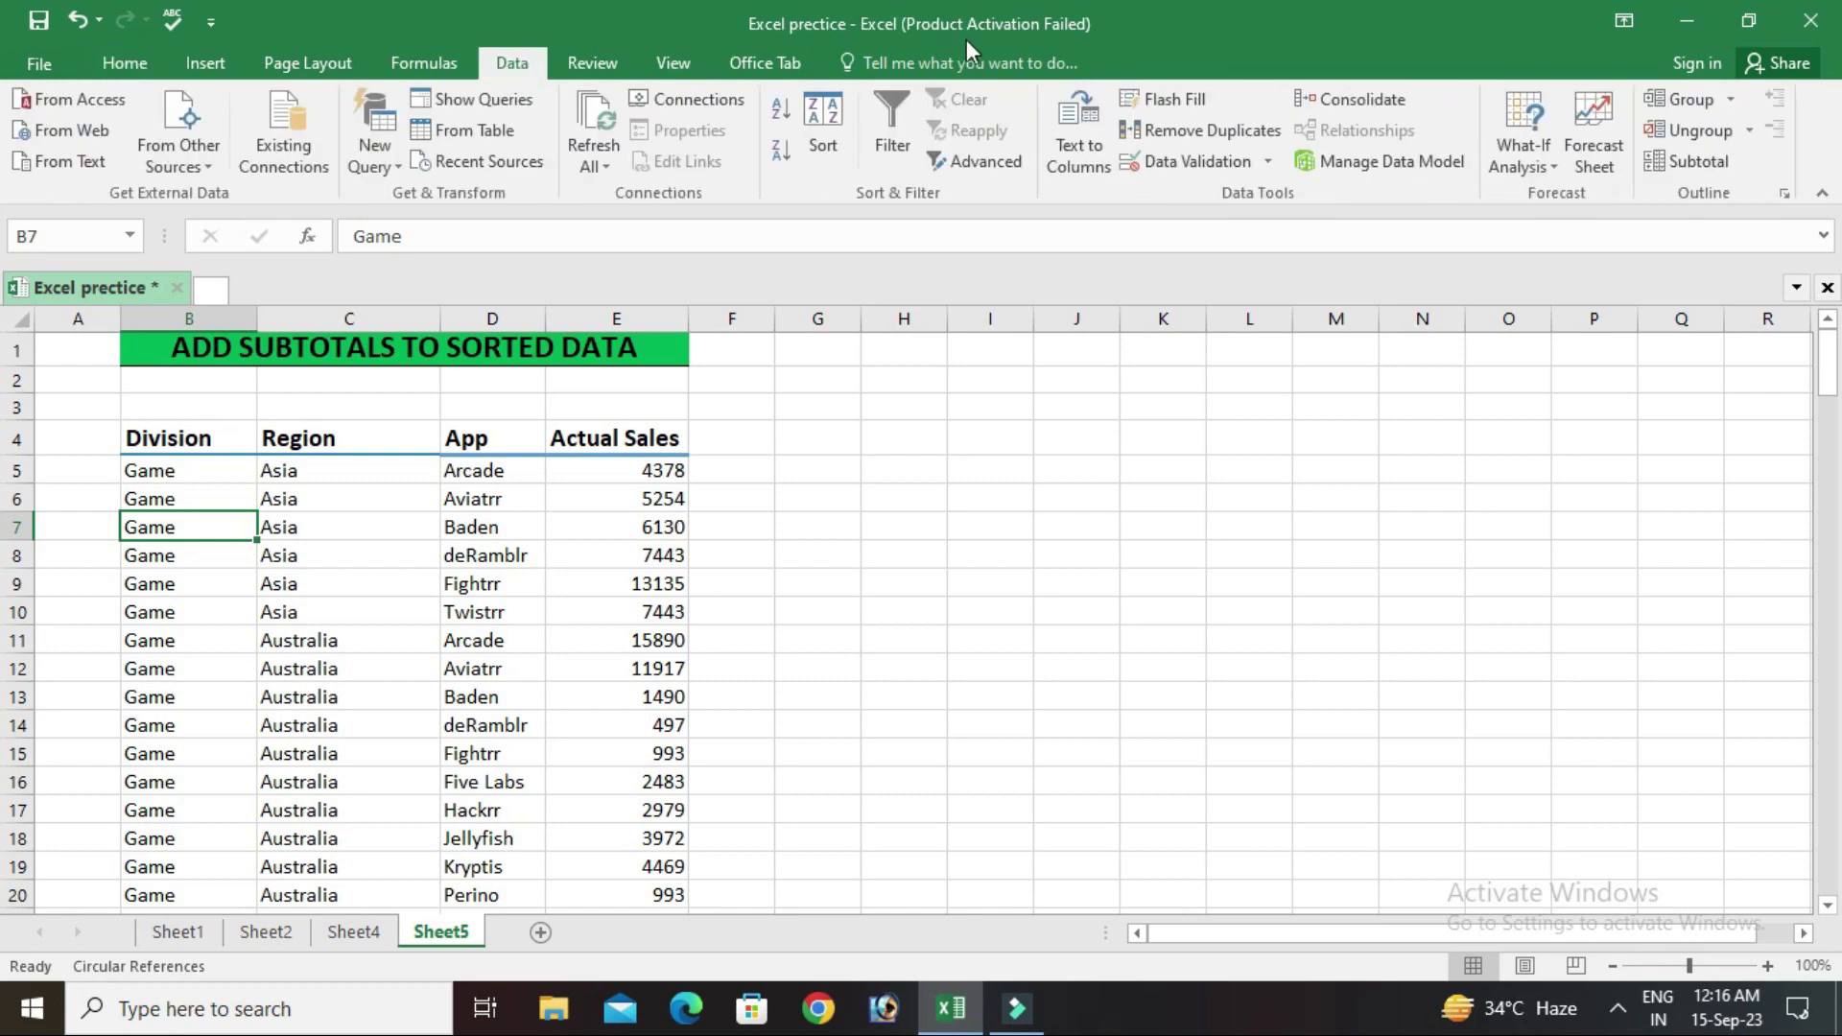
left_click(1695, 162)
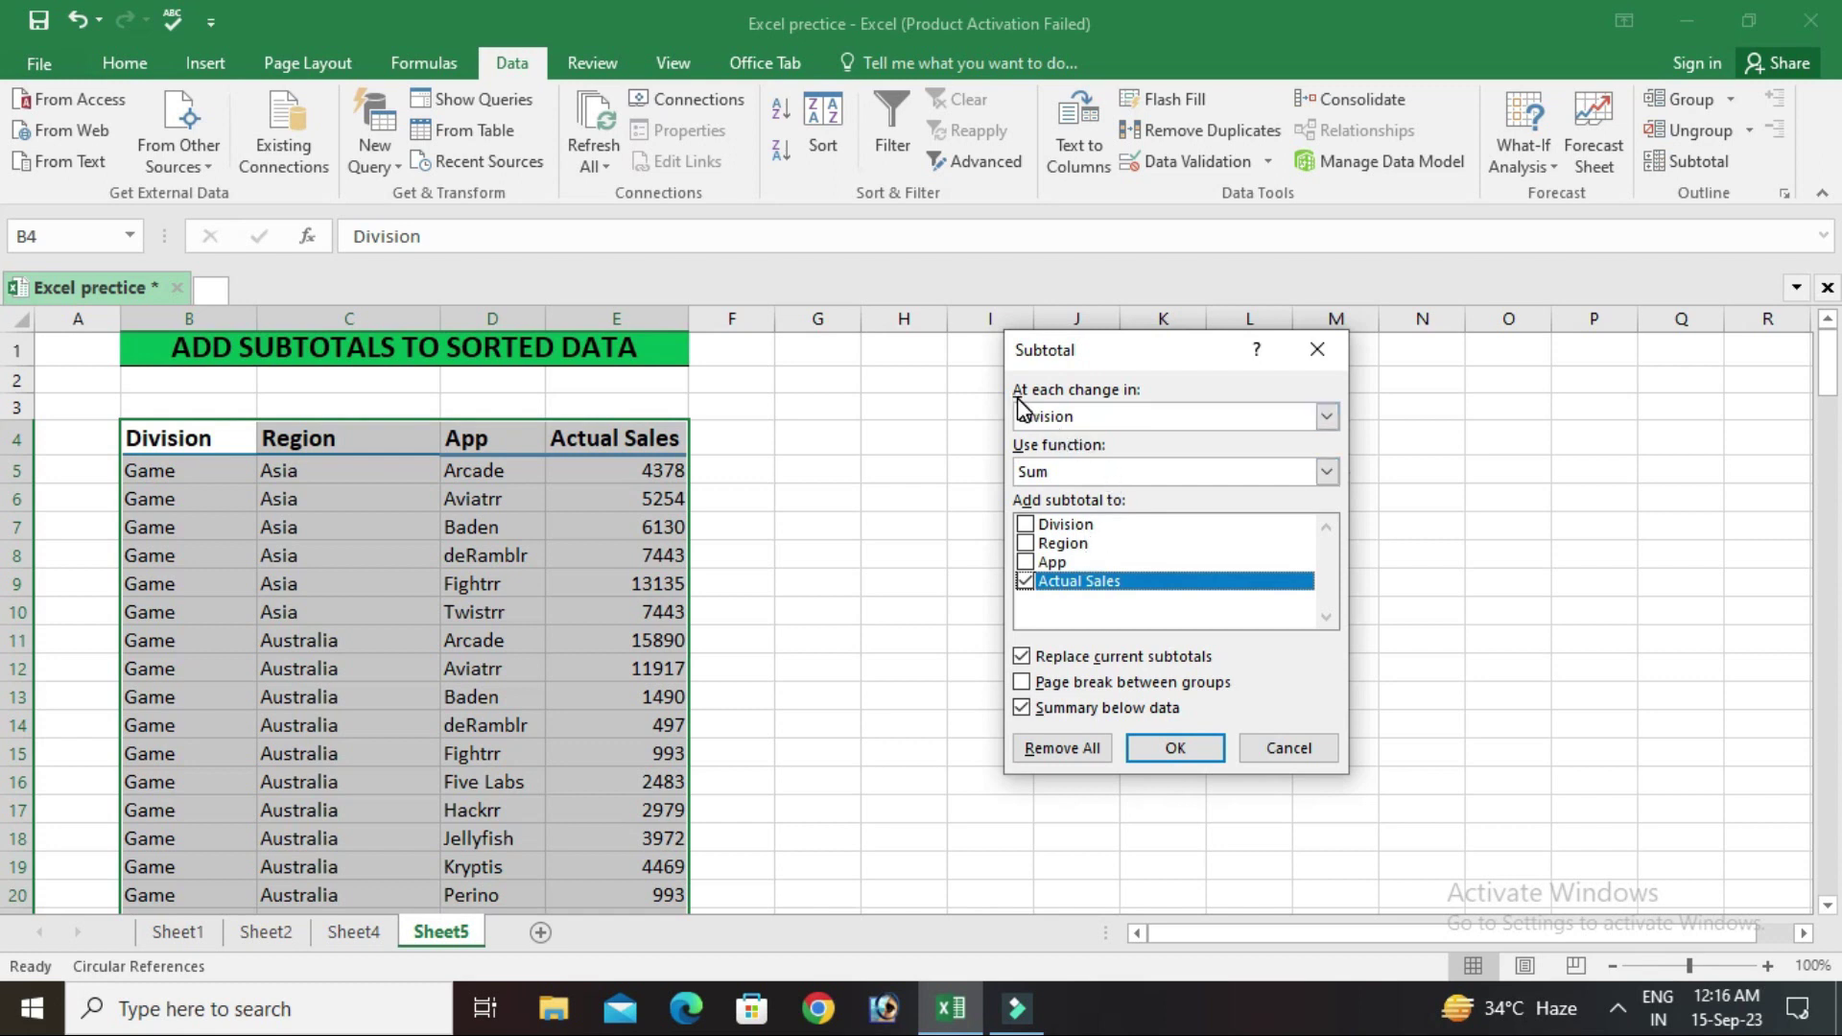
left_click(1047, 416)
left_click(1048, 416)
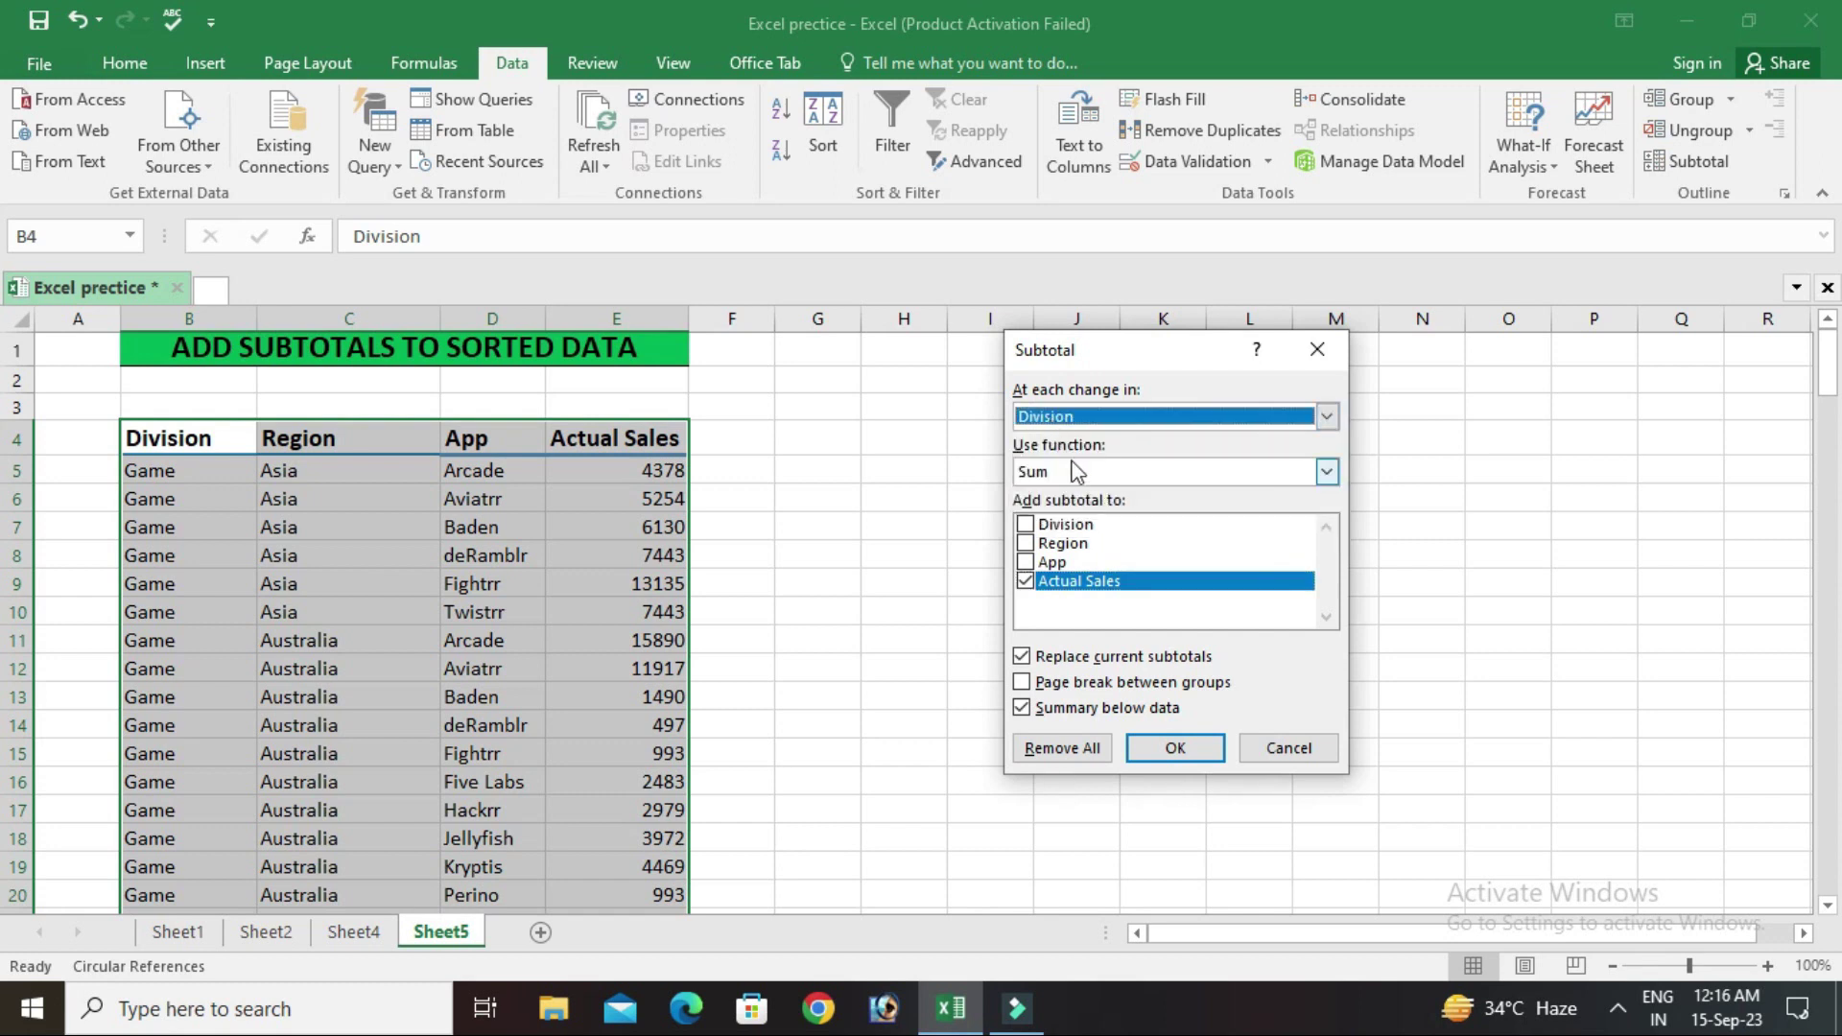
left_click(1076, 472)
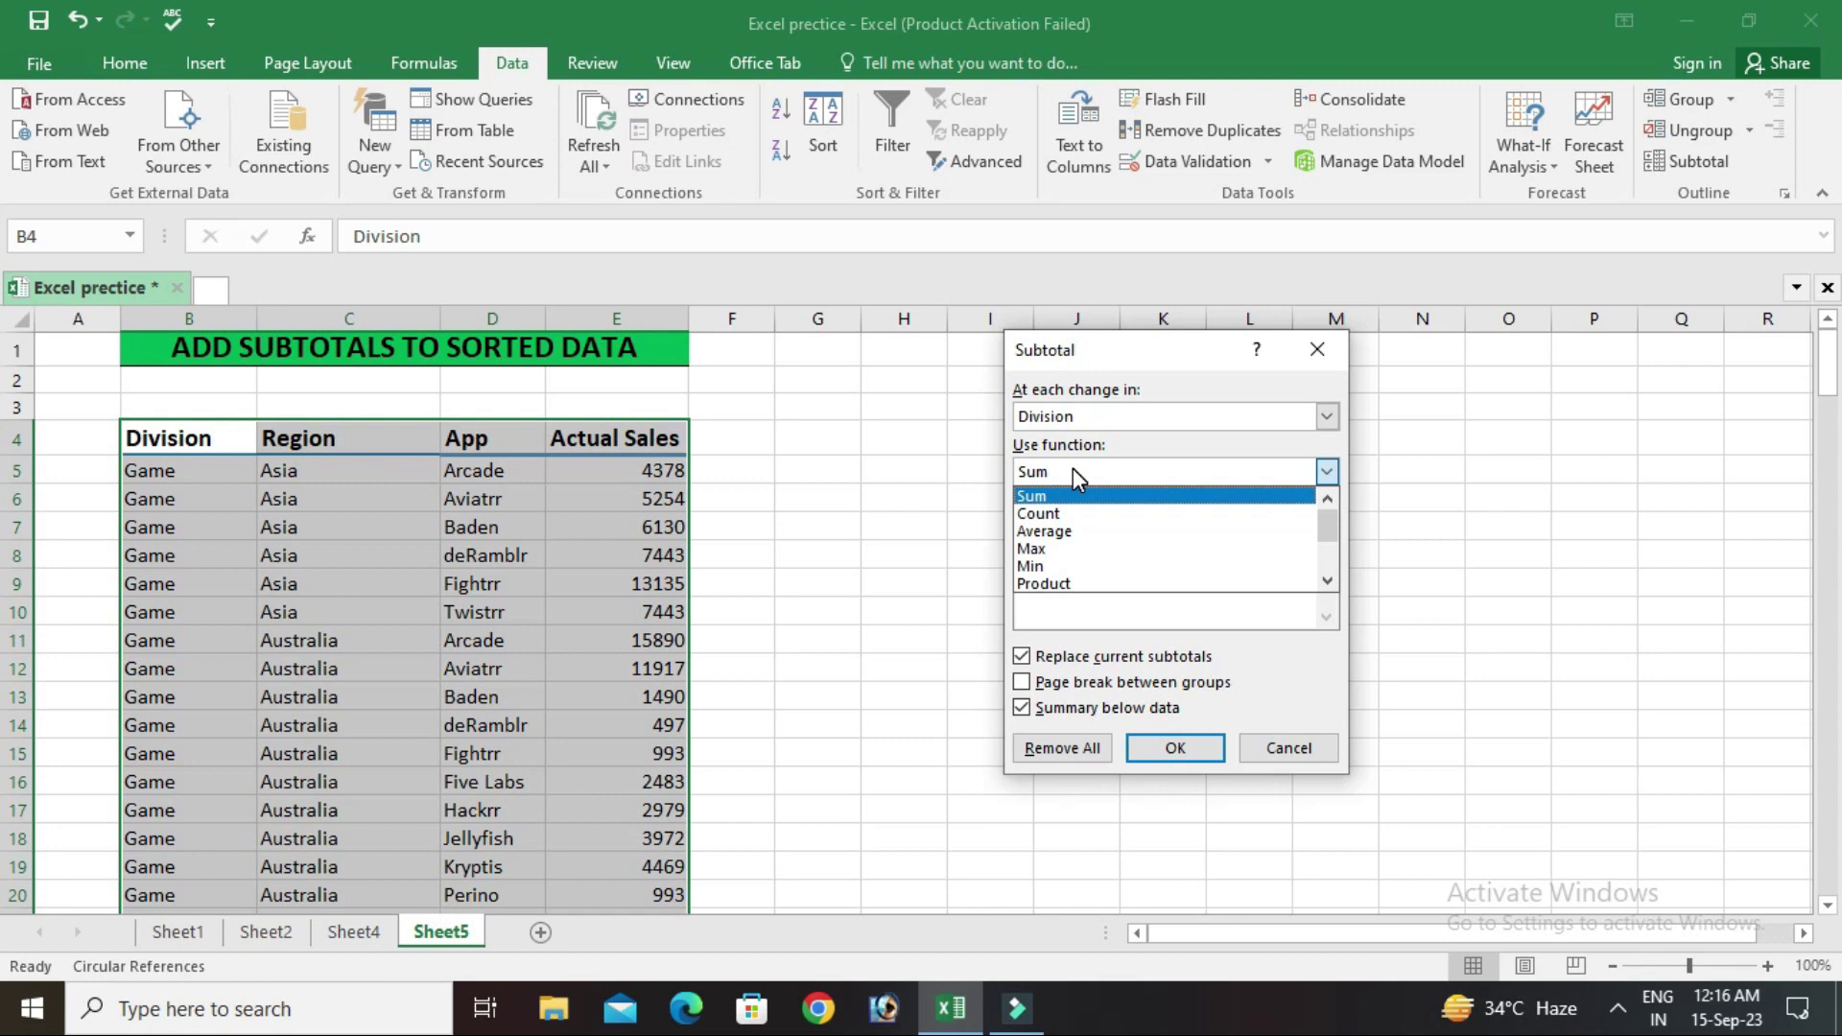
left_click(1066, 470)
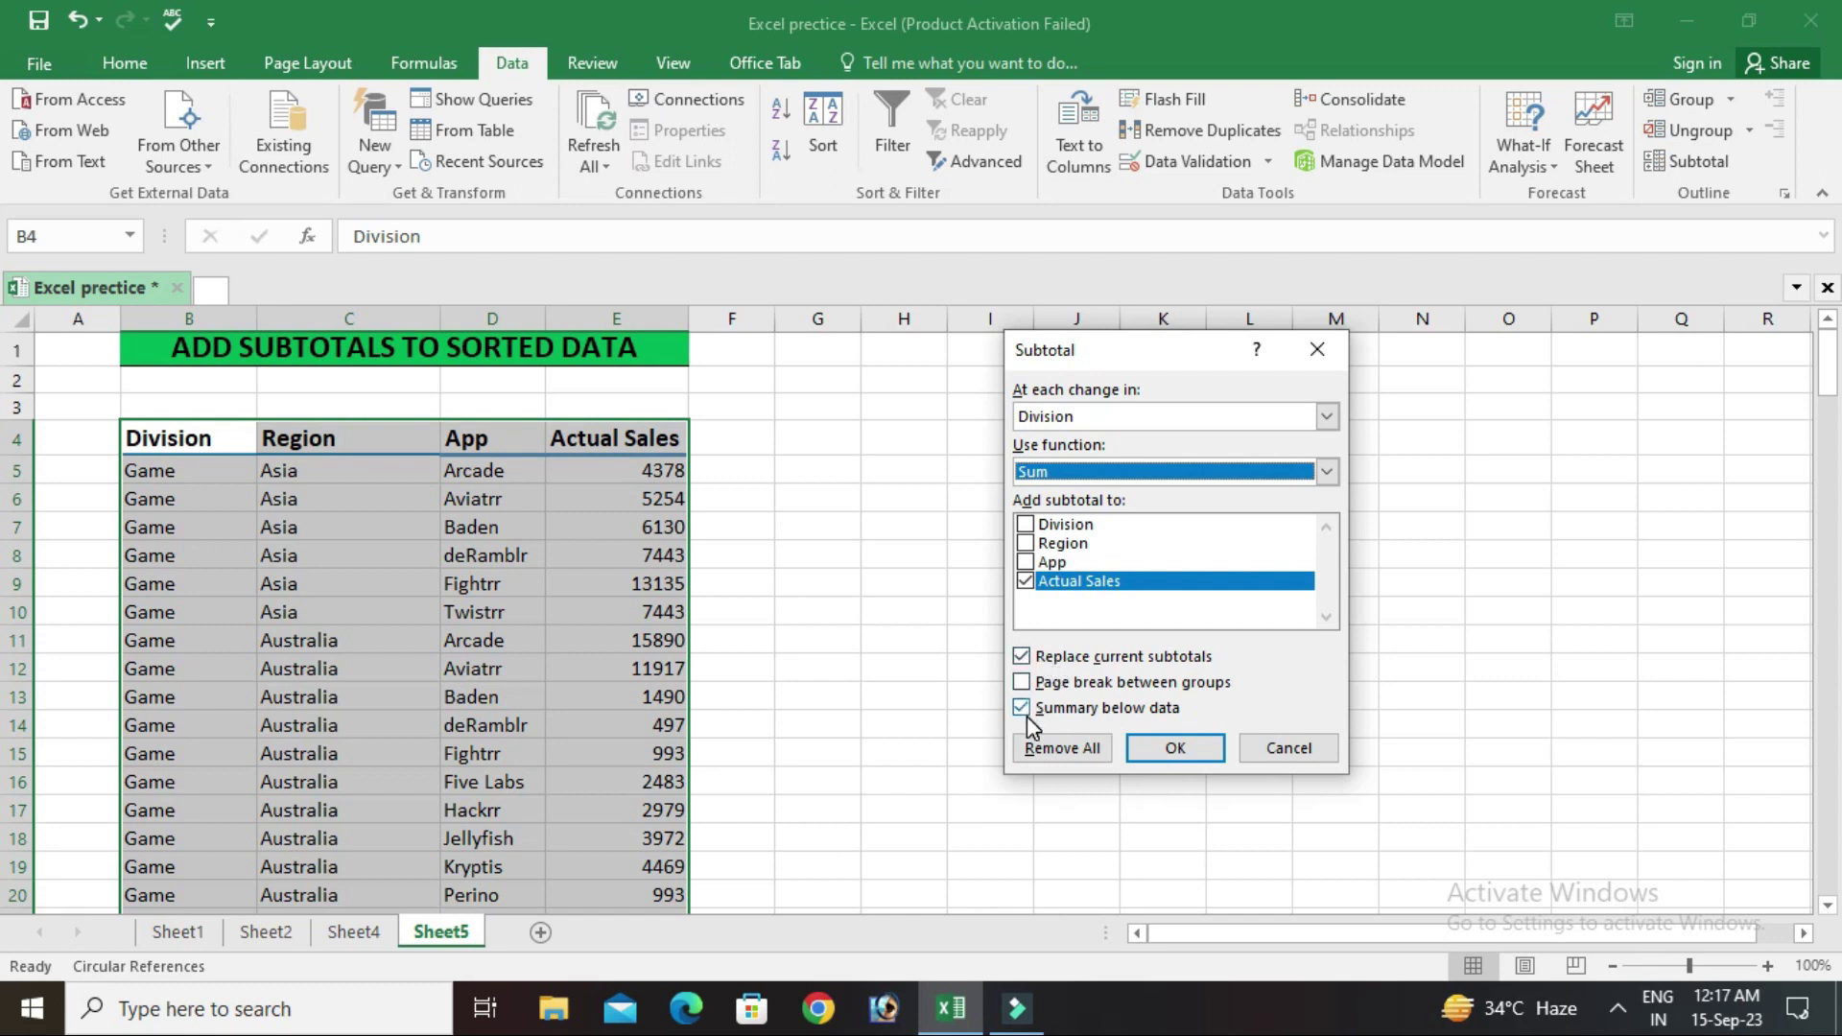
left_click(1178, 756)
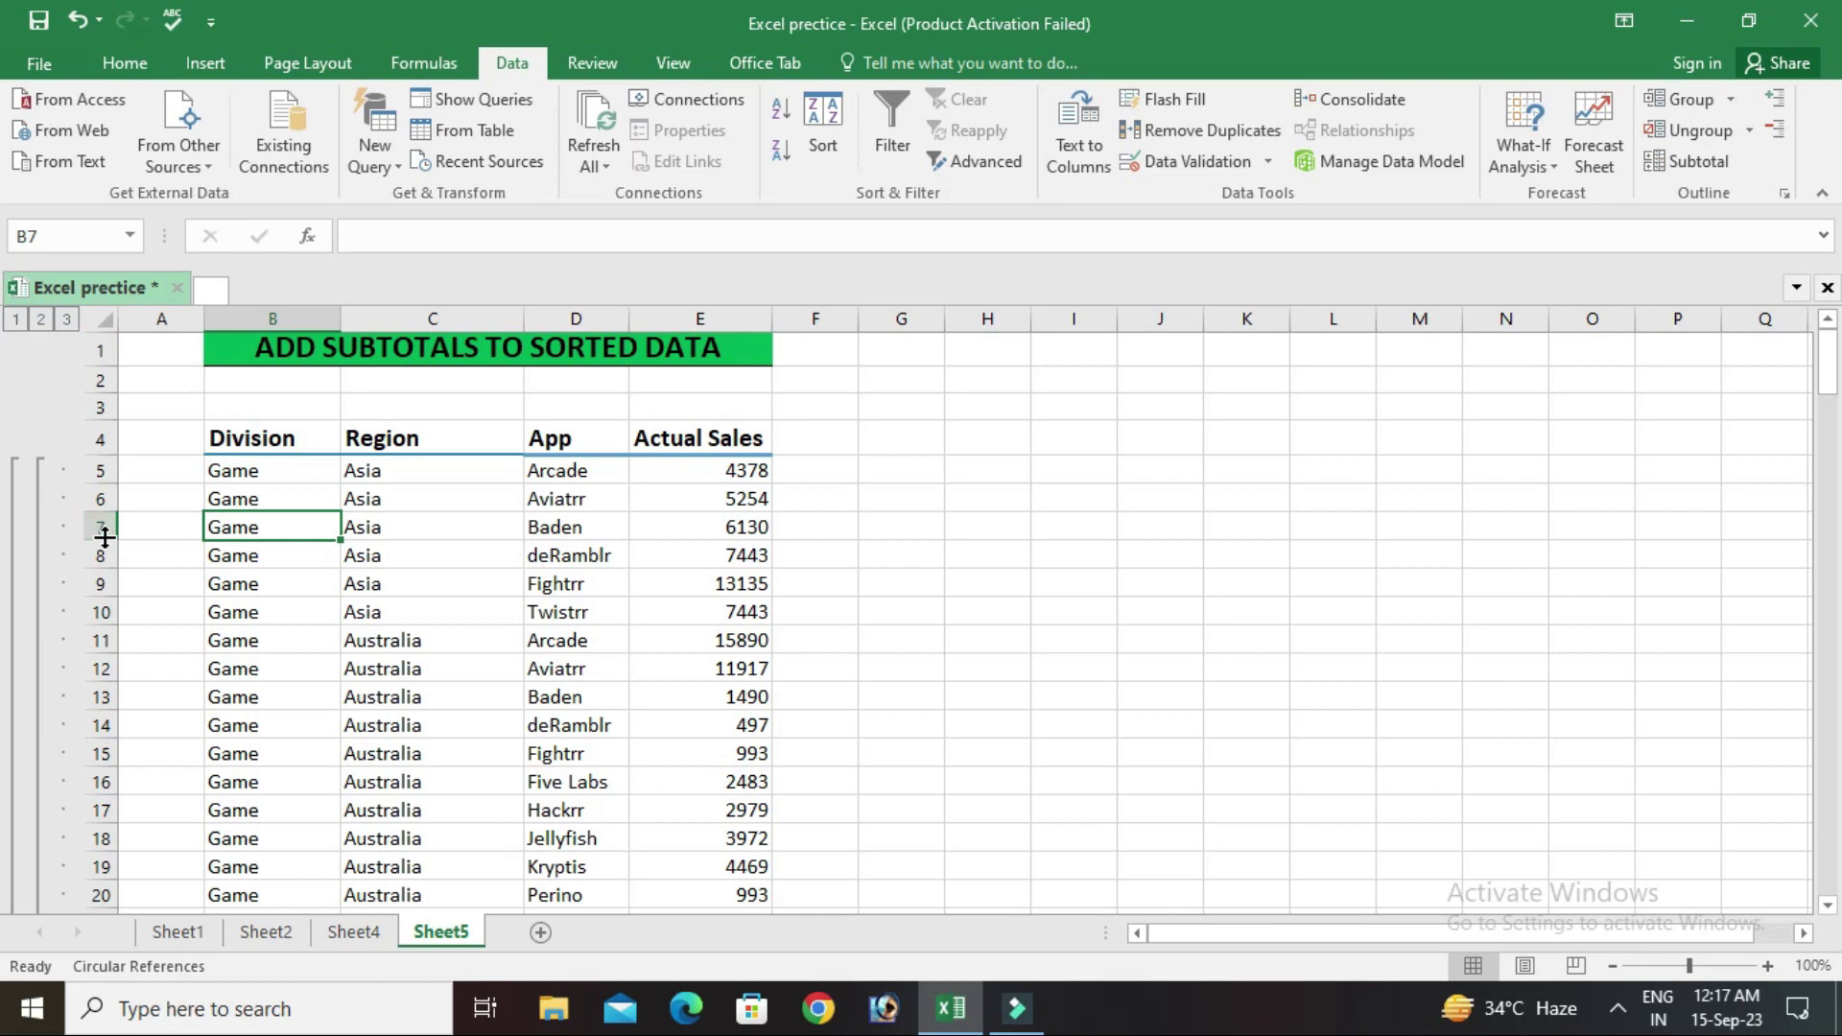
Step: View the outline at level 1 for the grand total, level 2 for division totals and level 3 for all rows
left_click(15, 319)
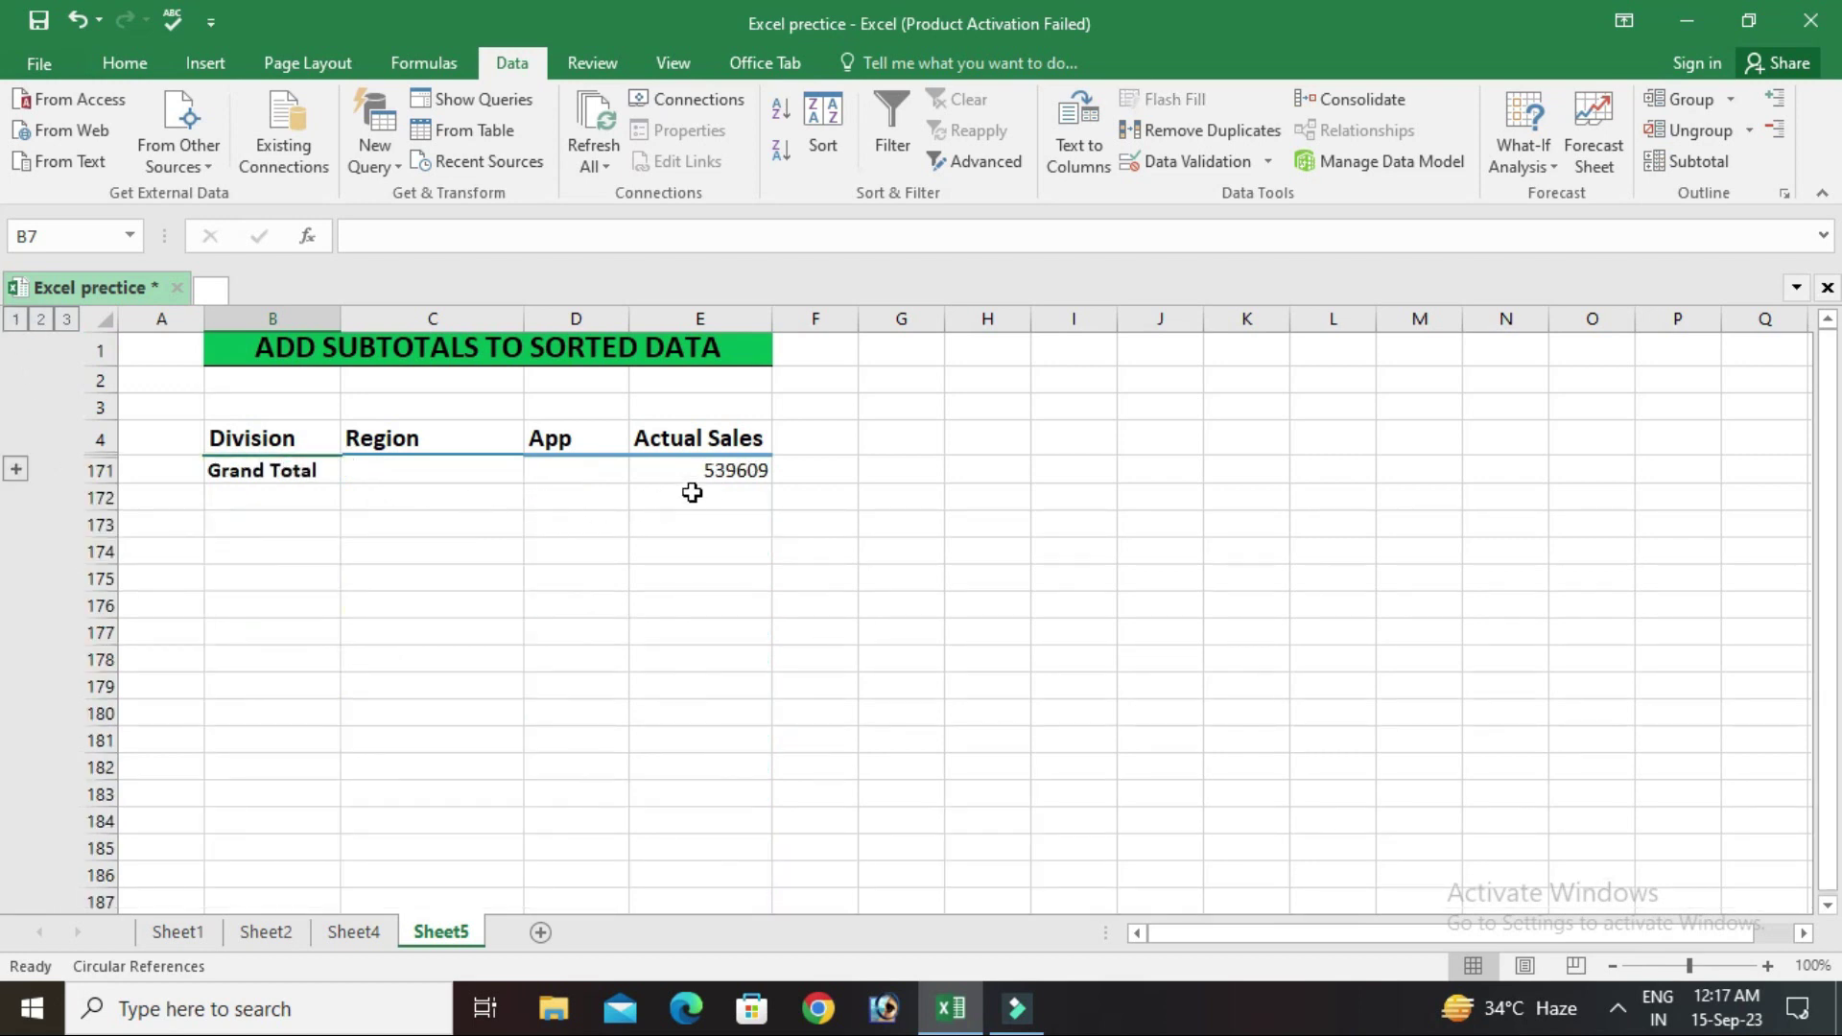
left_click(41, 320)
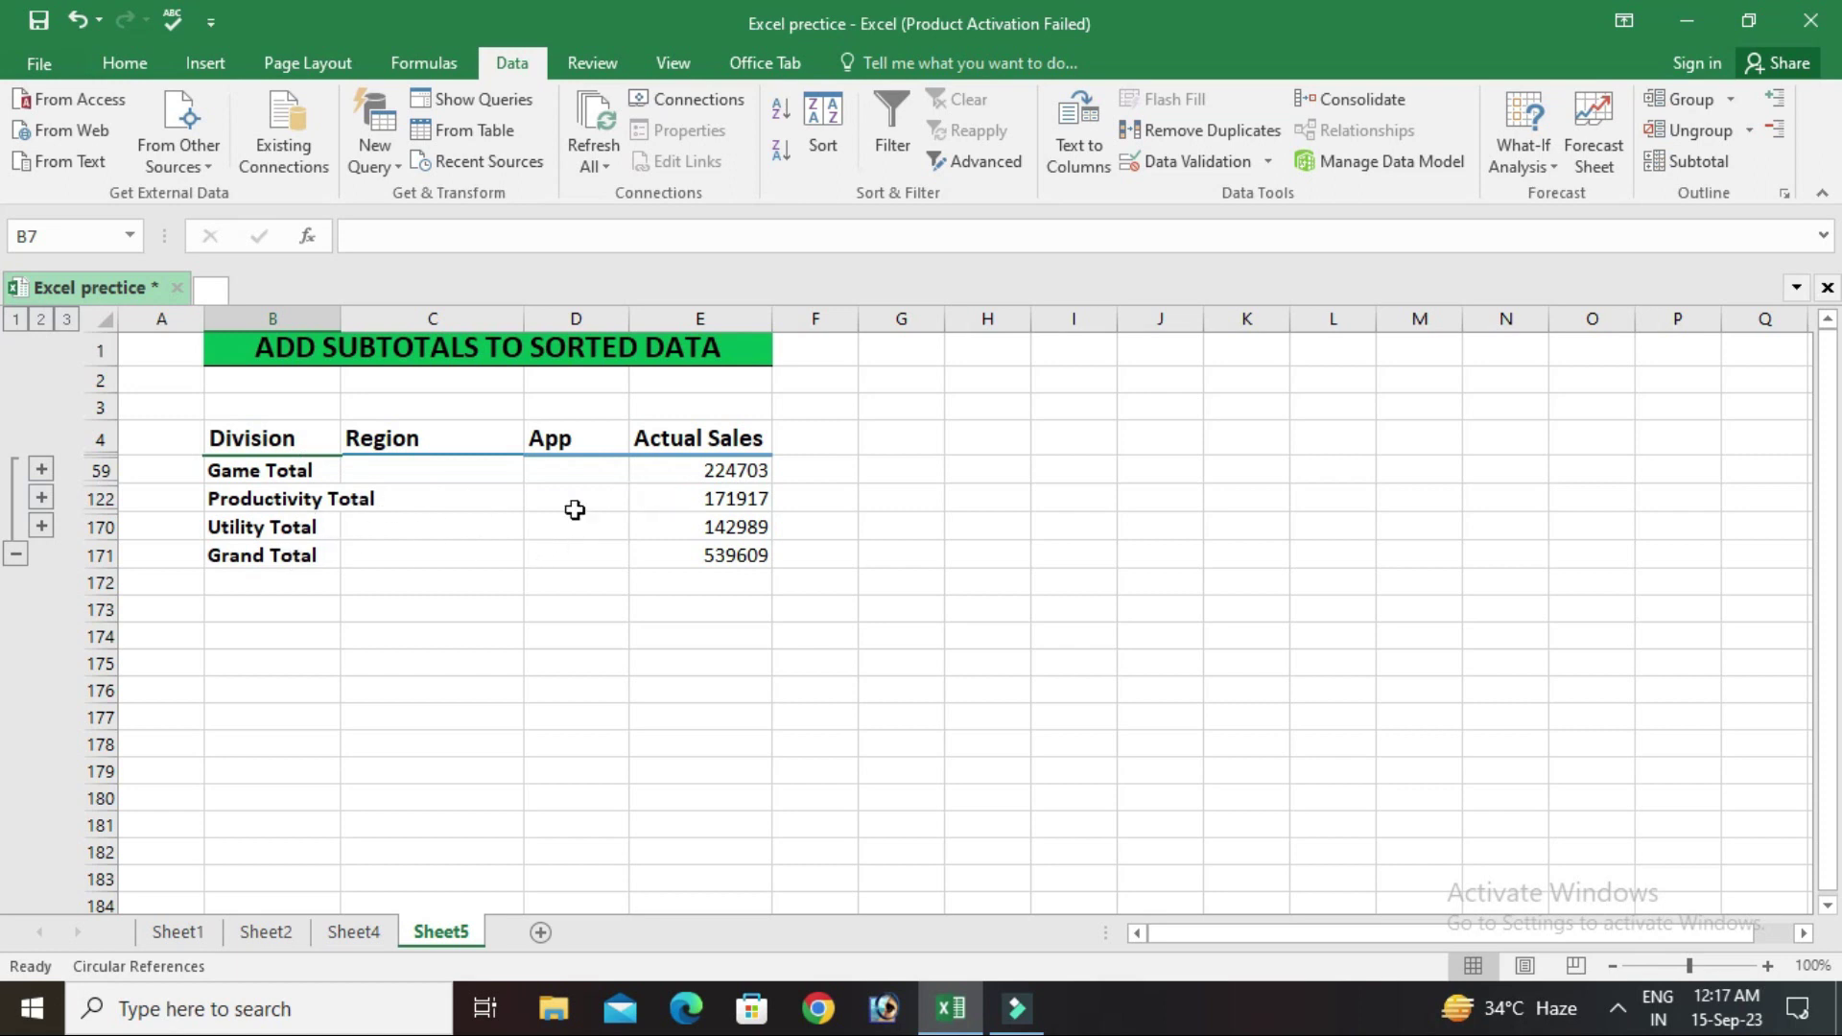
left_click(68, 321)
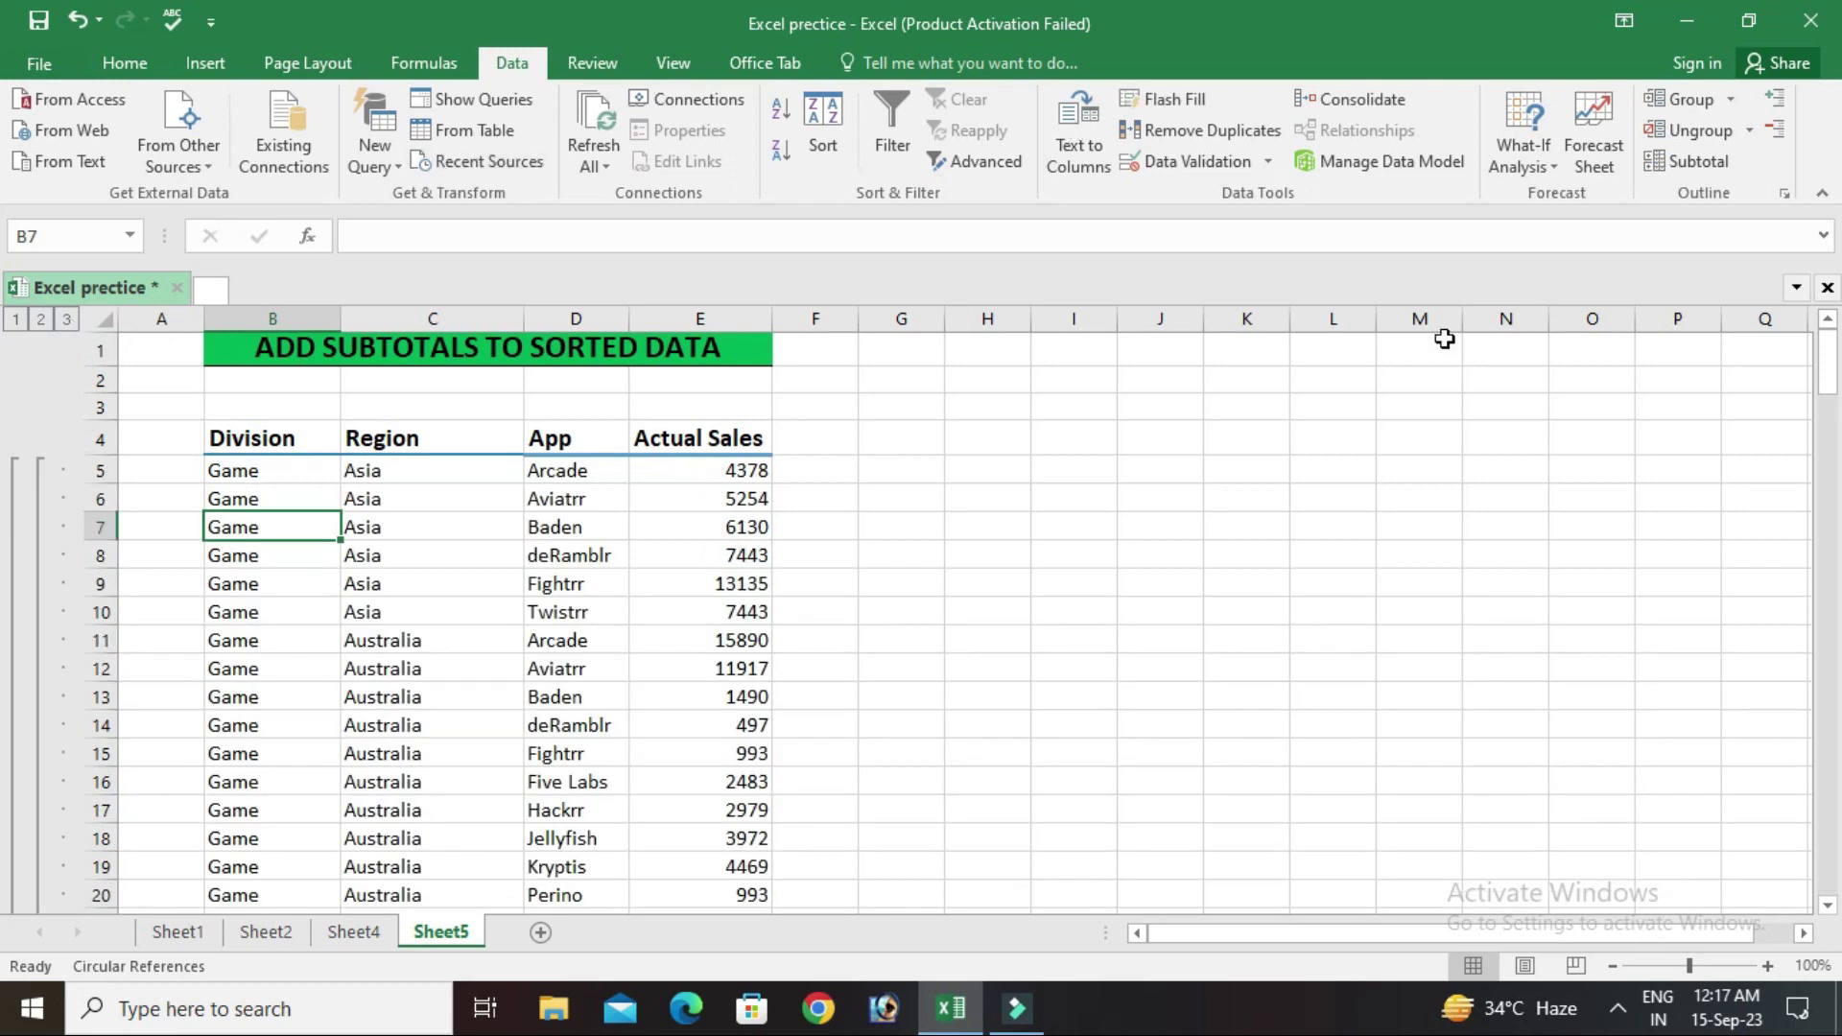
Step: Inspect the Game Total and Grand Total rows in the fully expanded list and return to its beginning
left_click_drag(1827, 369, 1836, 554)
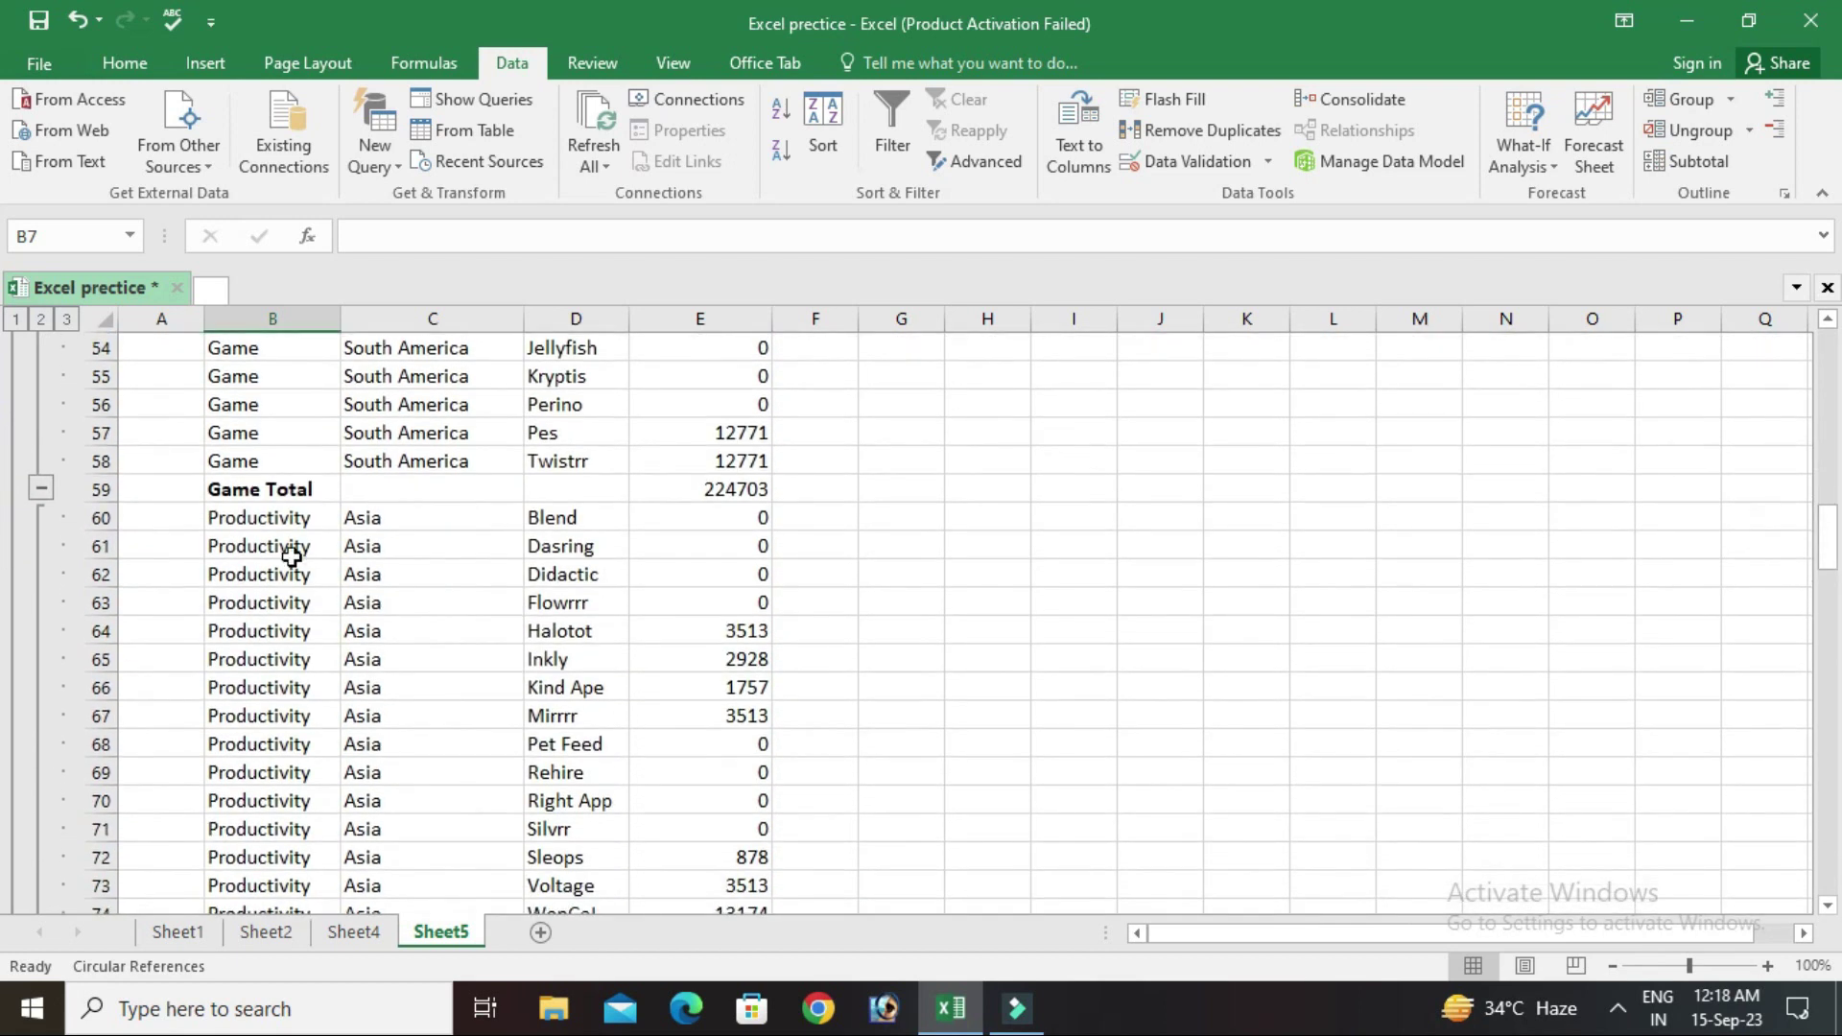
left_click(257, 490)
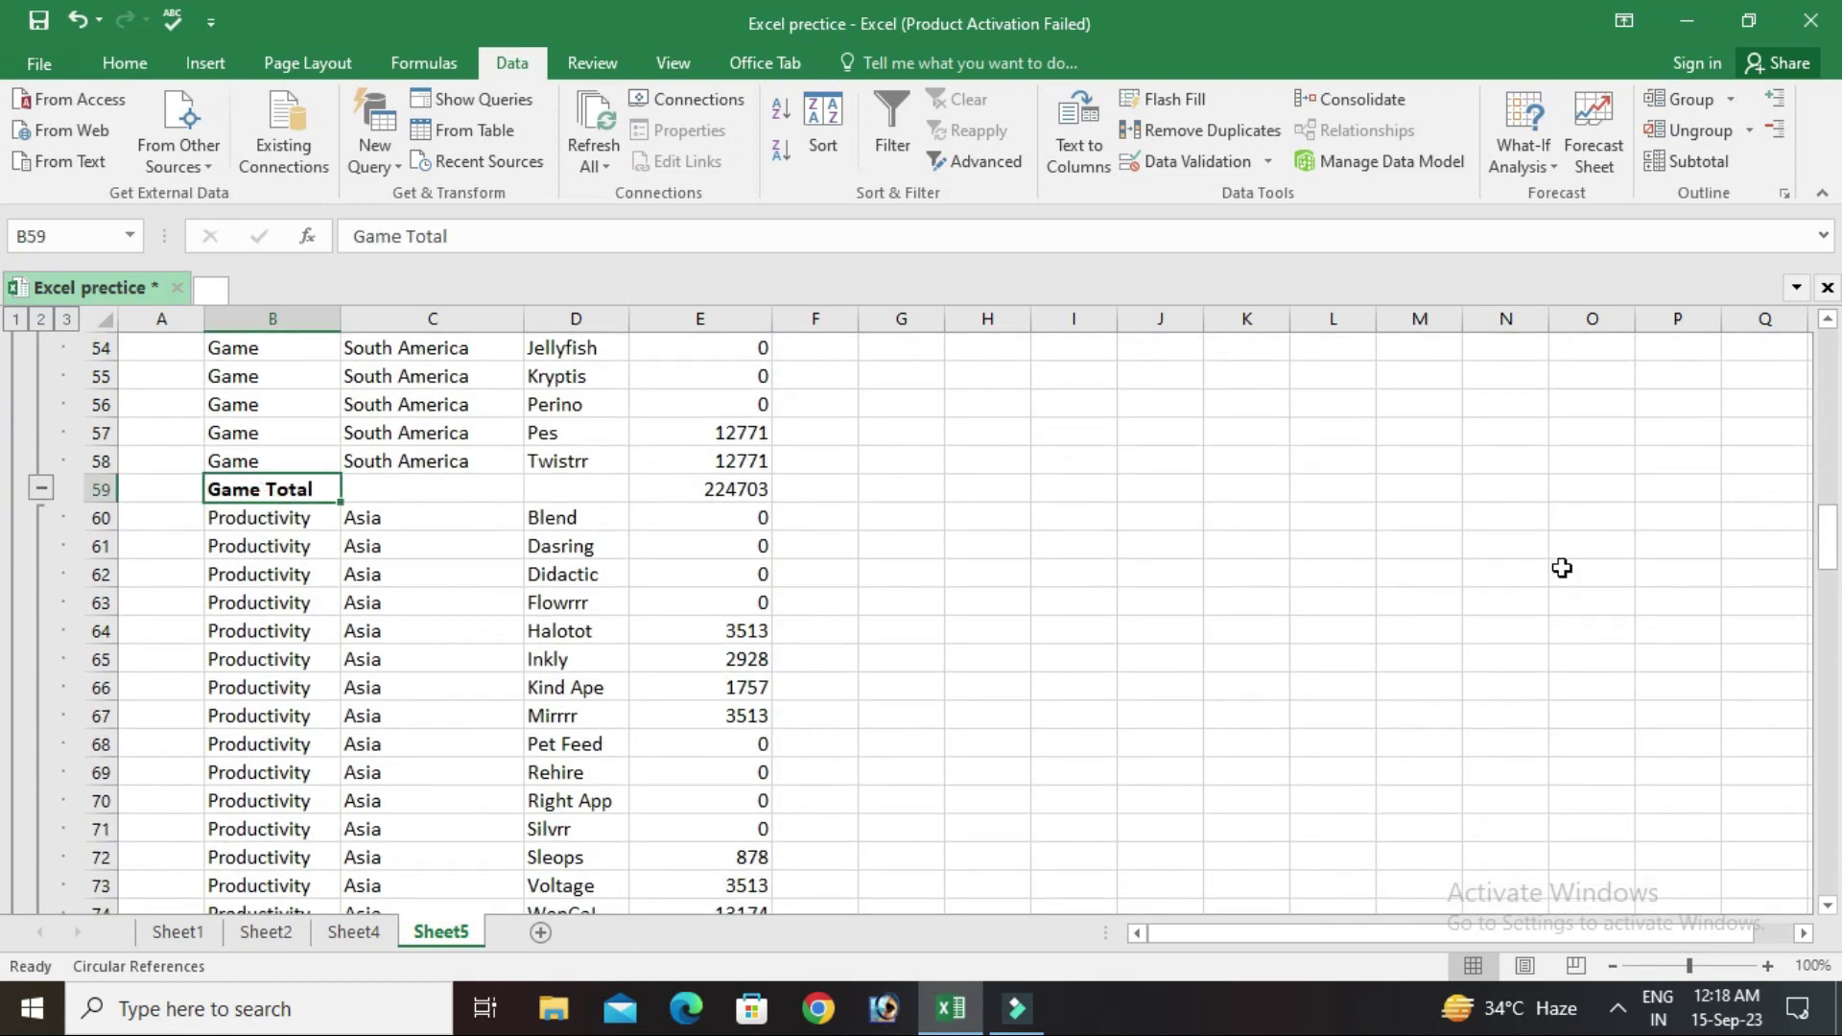
left_click_drag(1829, 527, 1836, 868)
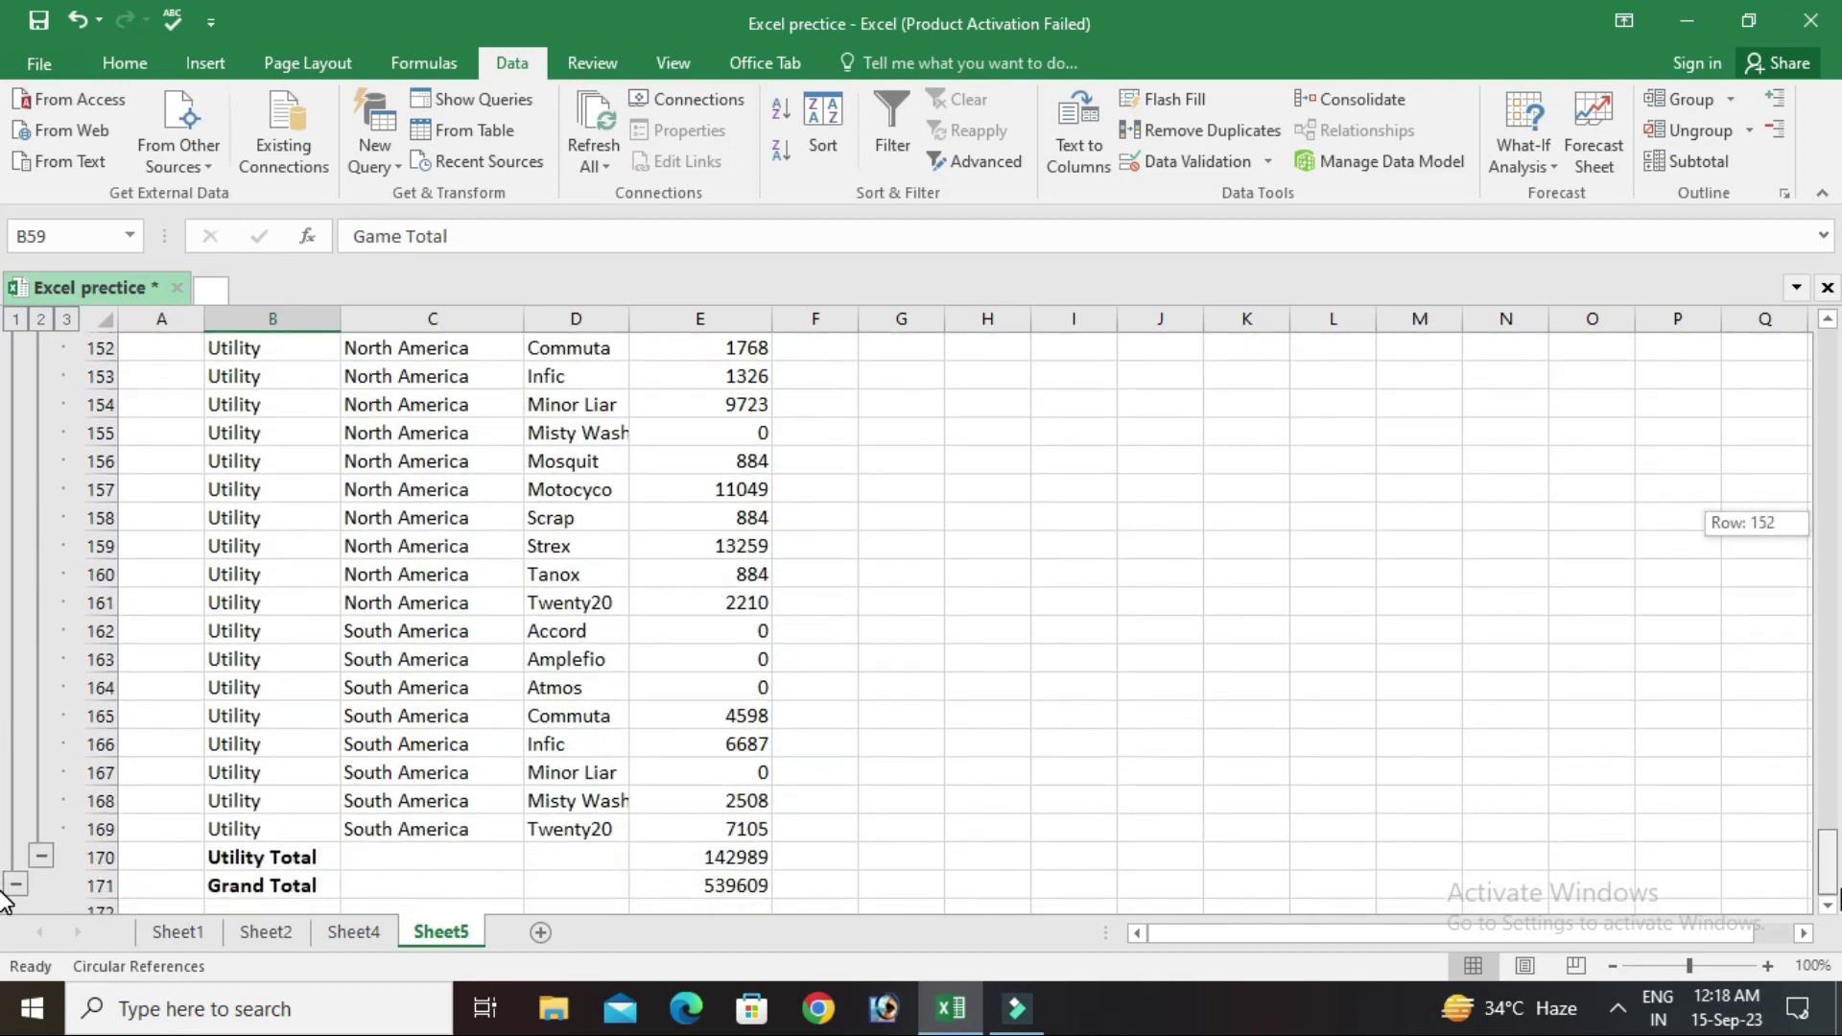
left_click_drag(3, 894, 2, 894)
left_click(269, 884)
left_click_drag(1827, 862, 1837, 240)
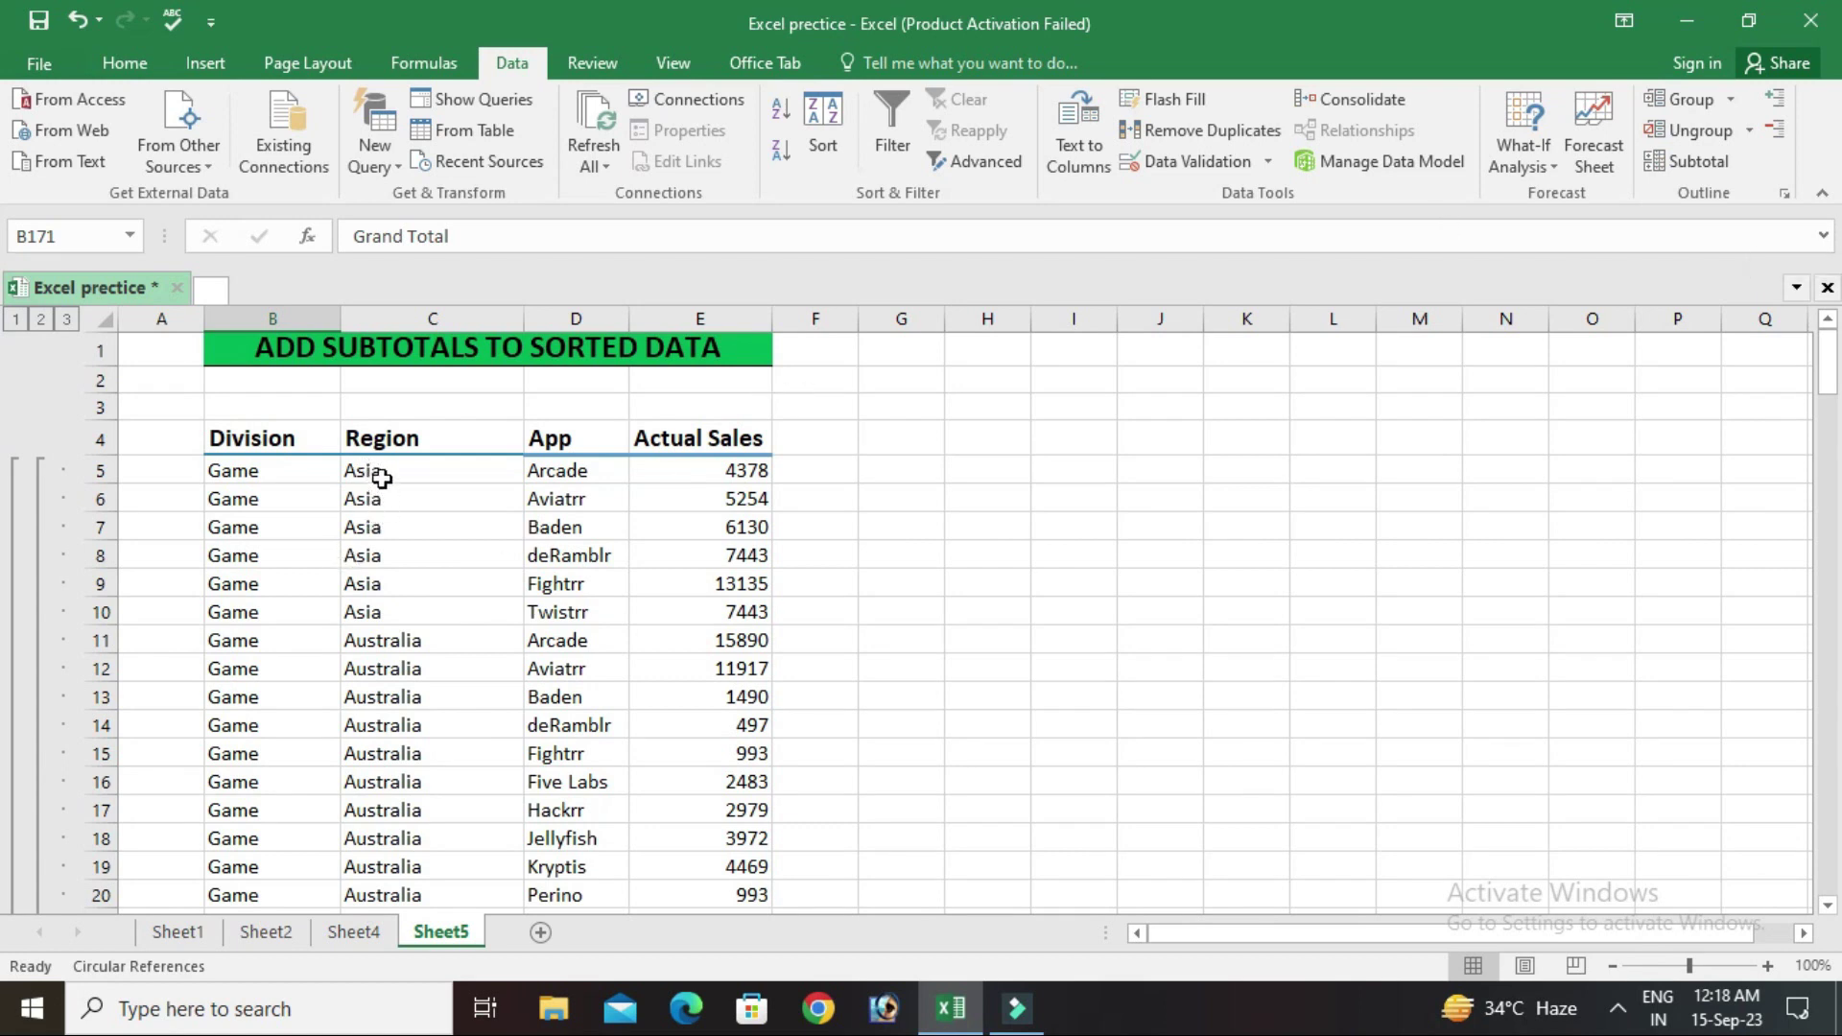
Step: Examine the Asia and Australia groups in the Region column of the Game division
left_click_drag(381, 478, 372, 611)
left_click(513, 639)
left_click_drag(370, 473, 384, 595)
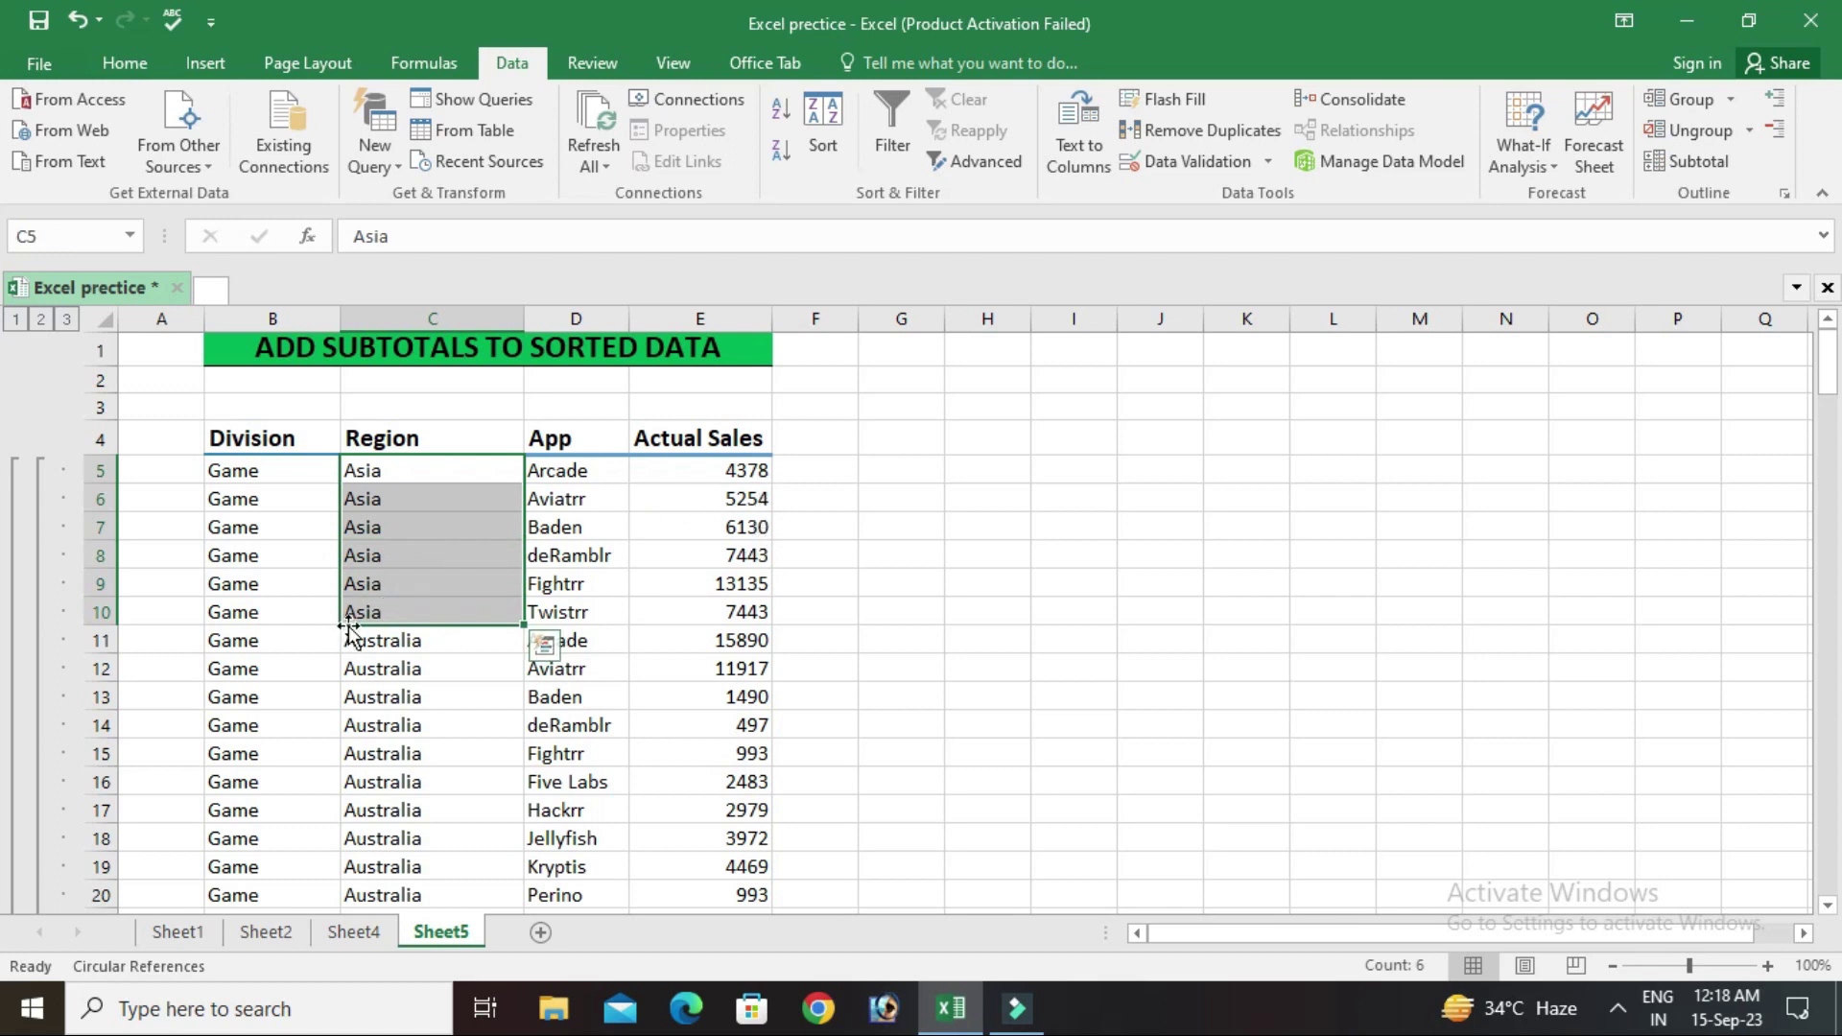
left_click_drag(366, 642, 383, 780)
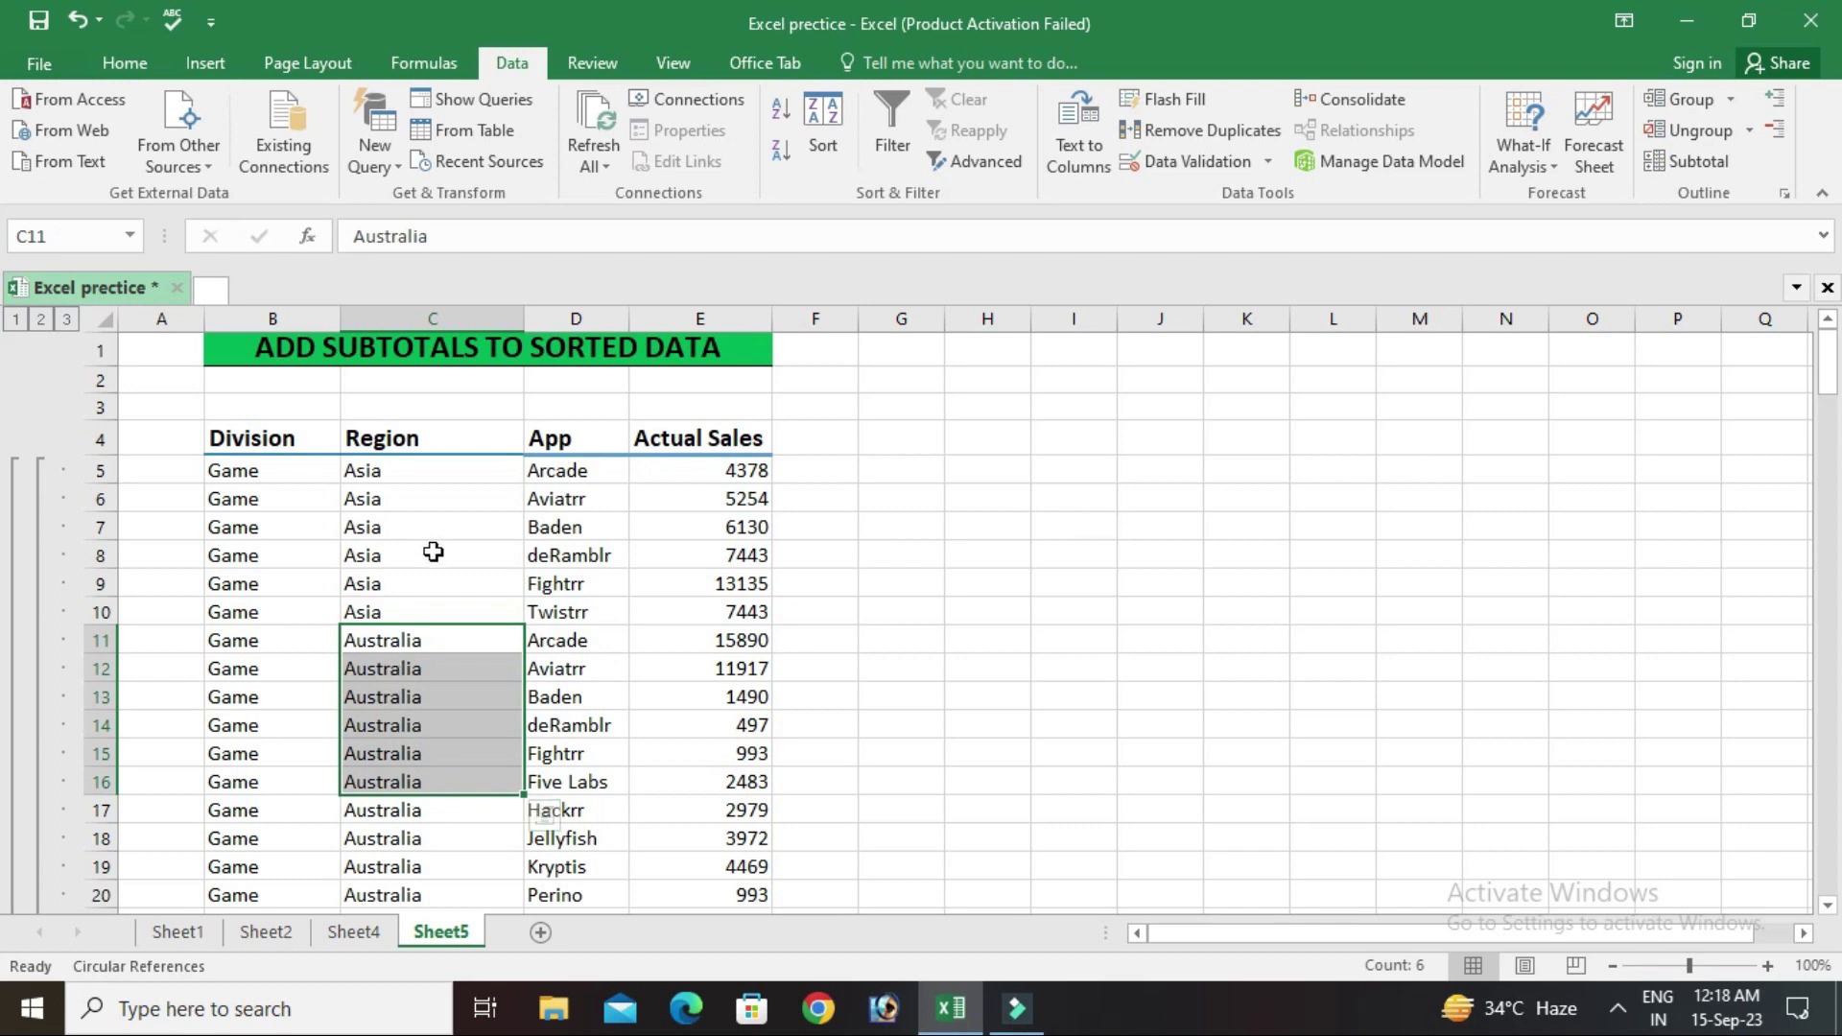
left_click(380, 560)
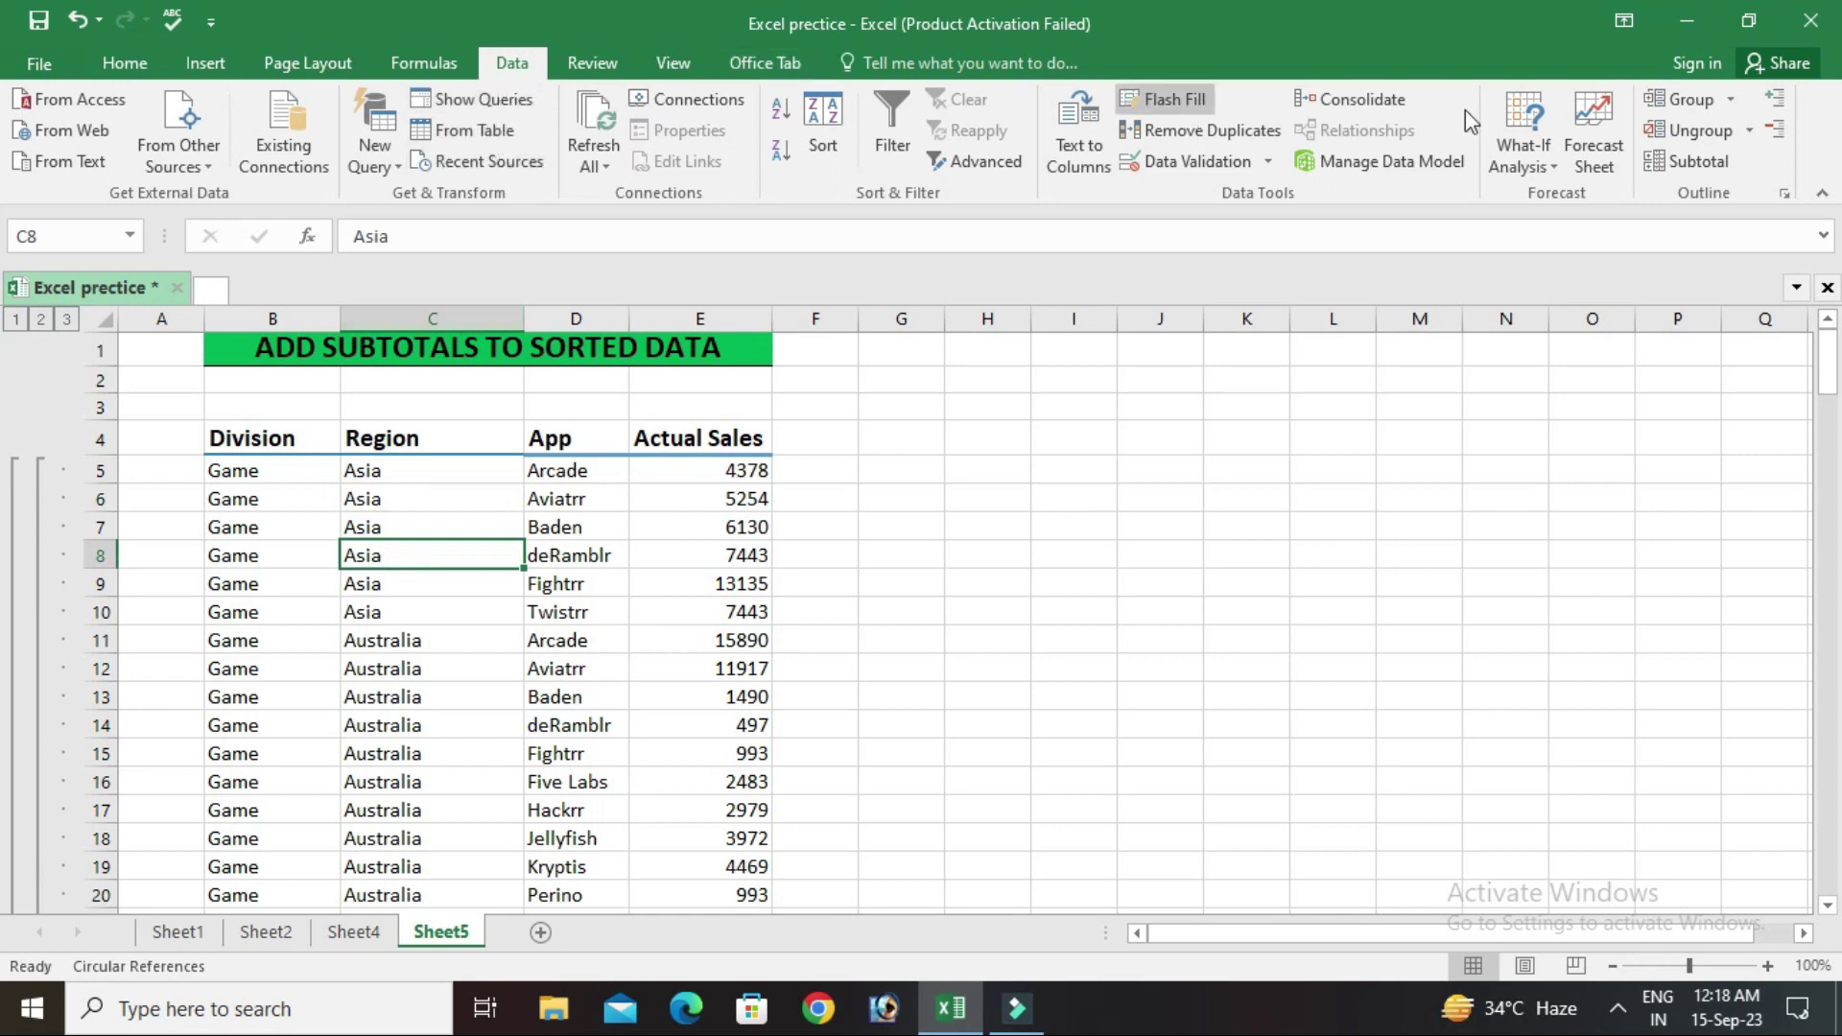
Step: Add nested subtotals that sum Actual Sales at each change in Region, keeping the current Division subtotals
left_click(1691, 163)
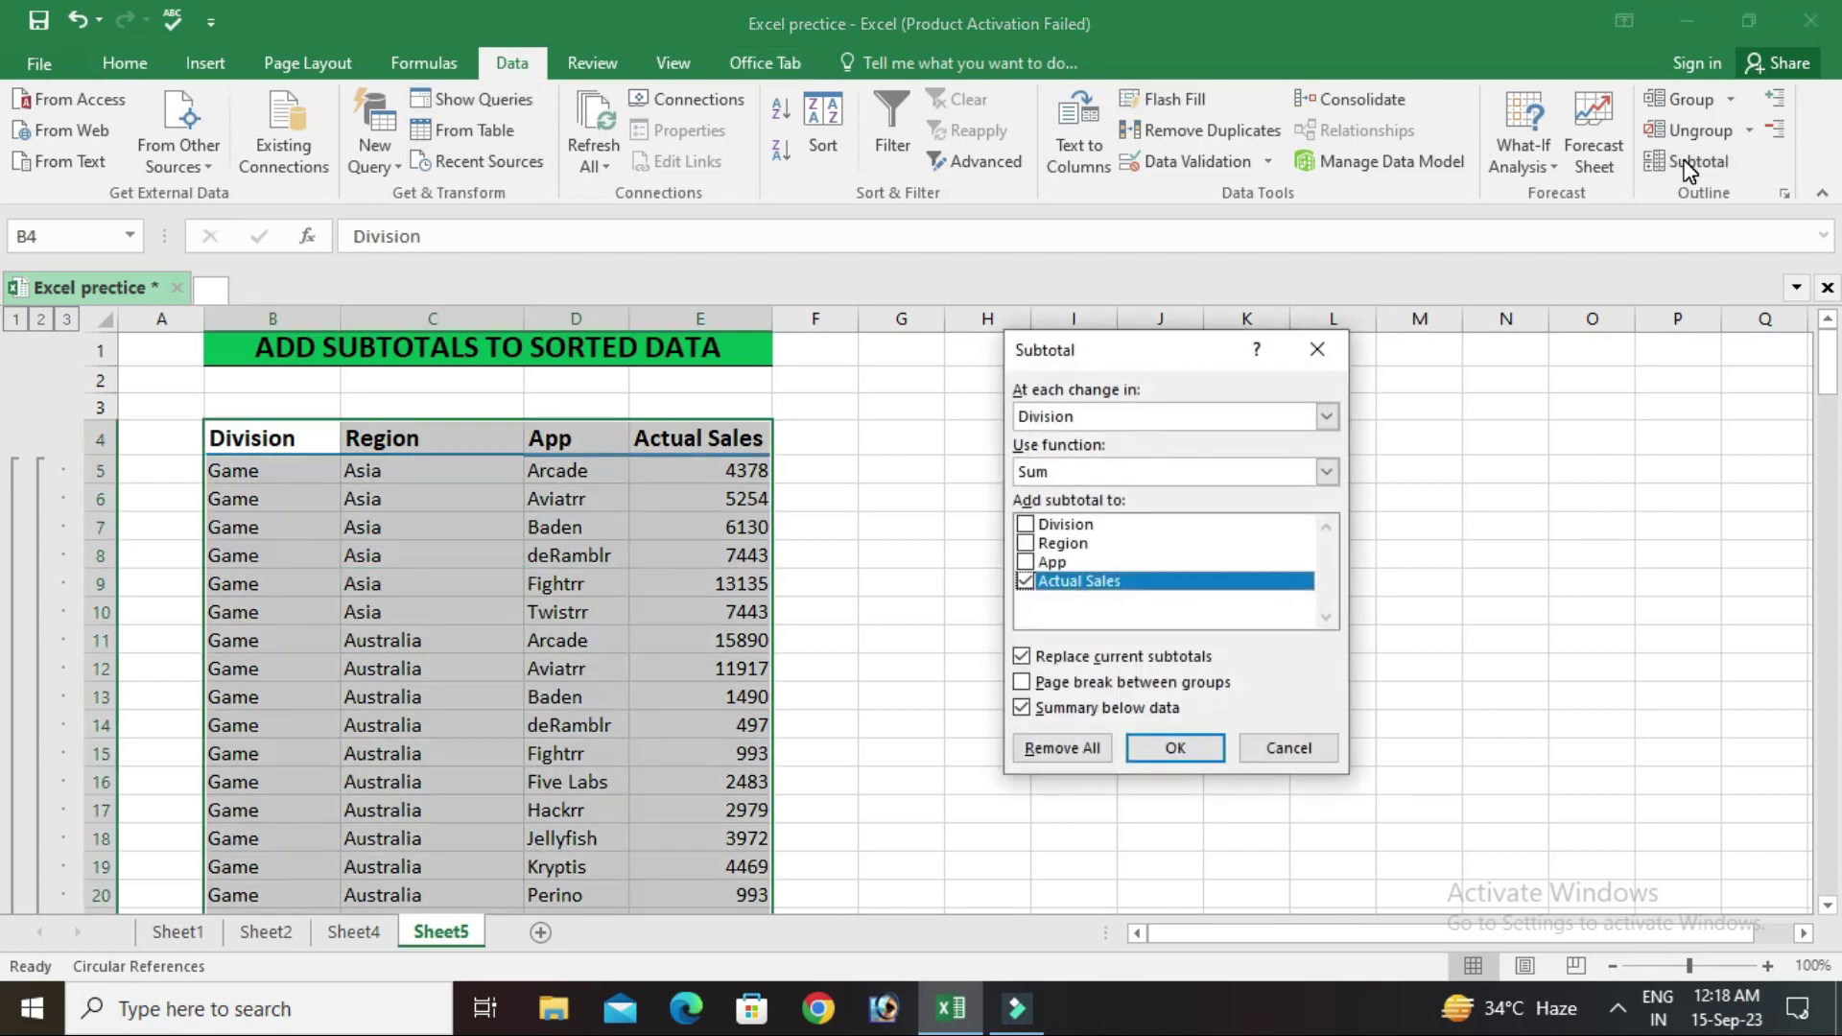
left_click(1076, 418)
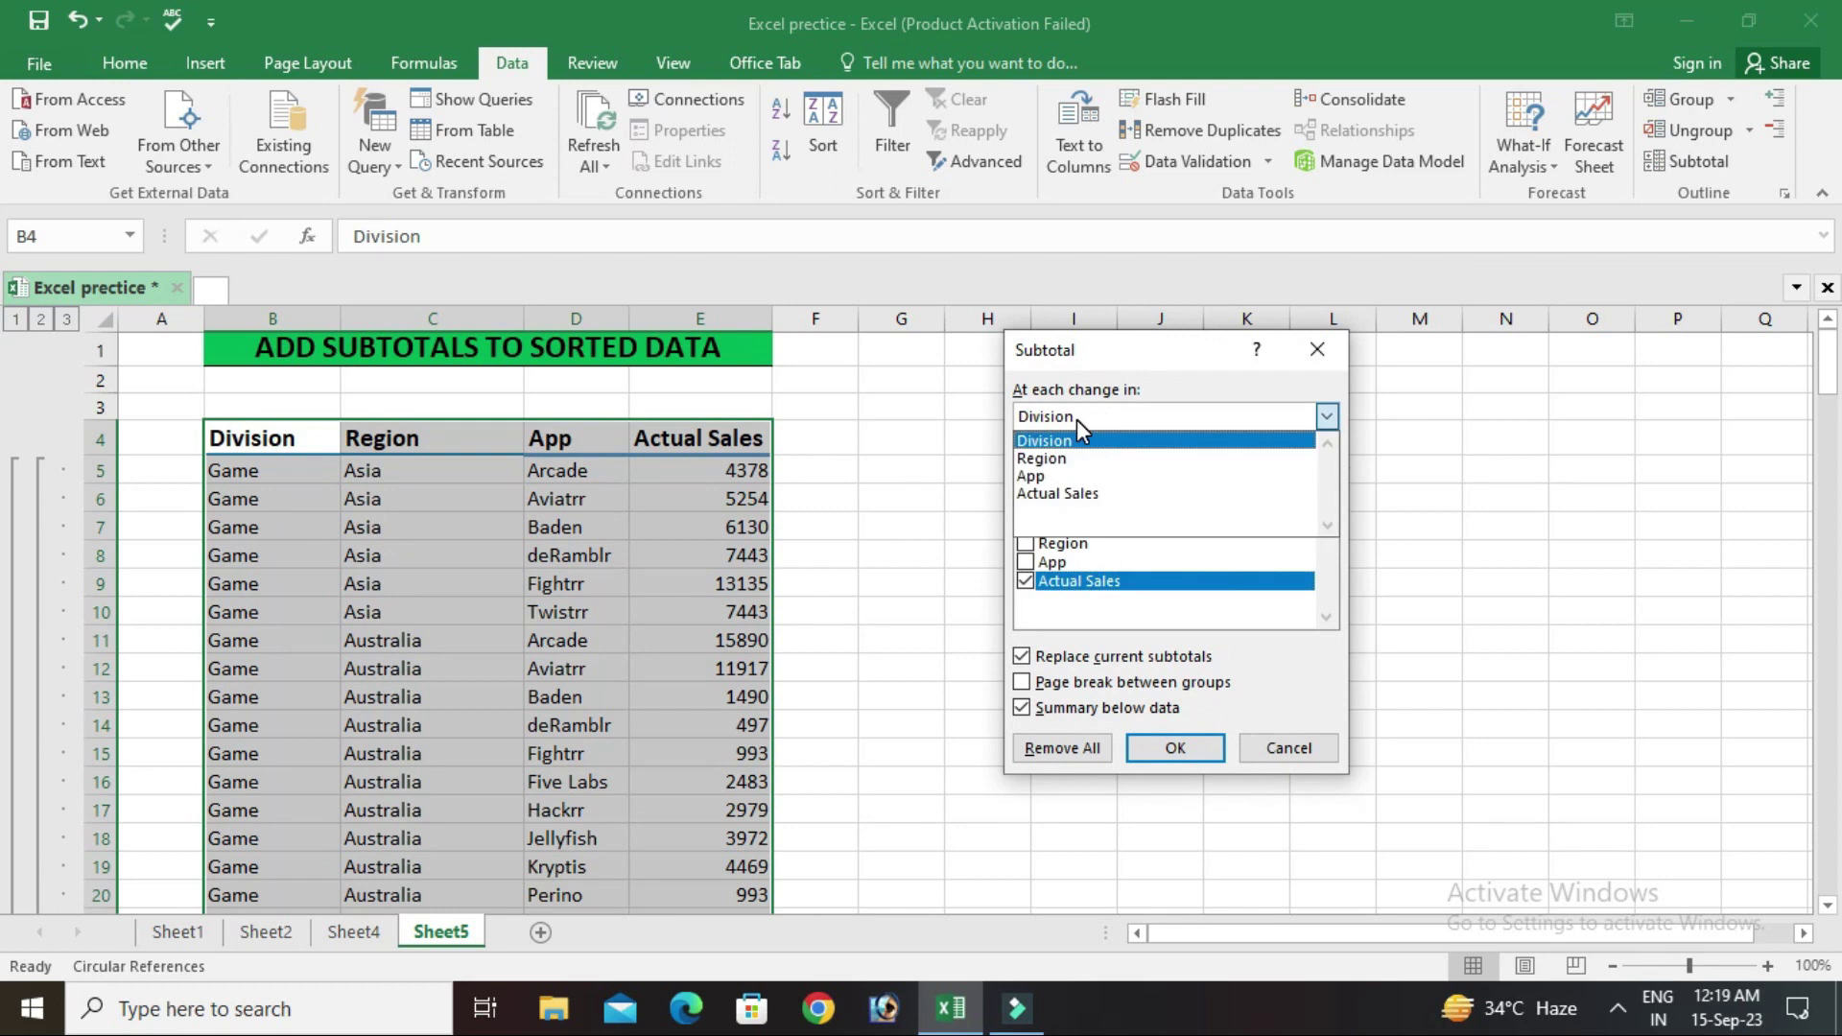
left_click(1075, 459)
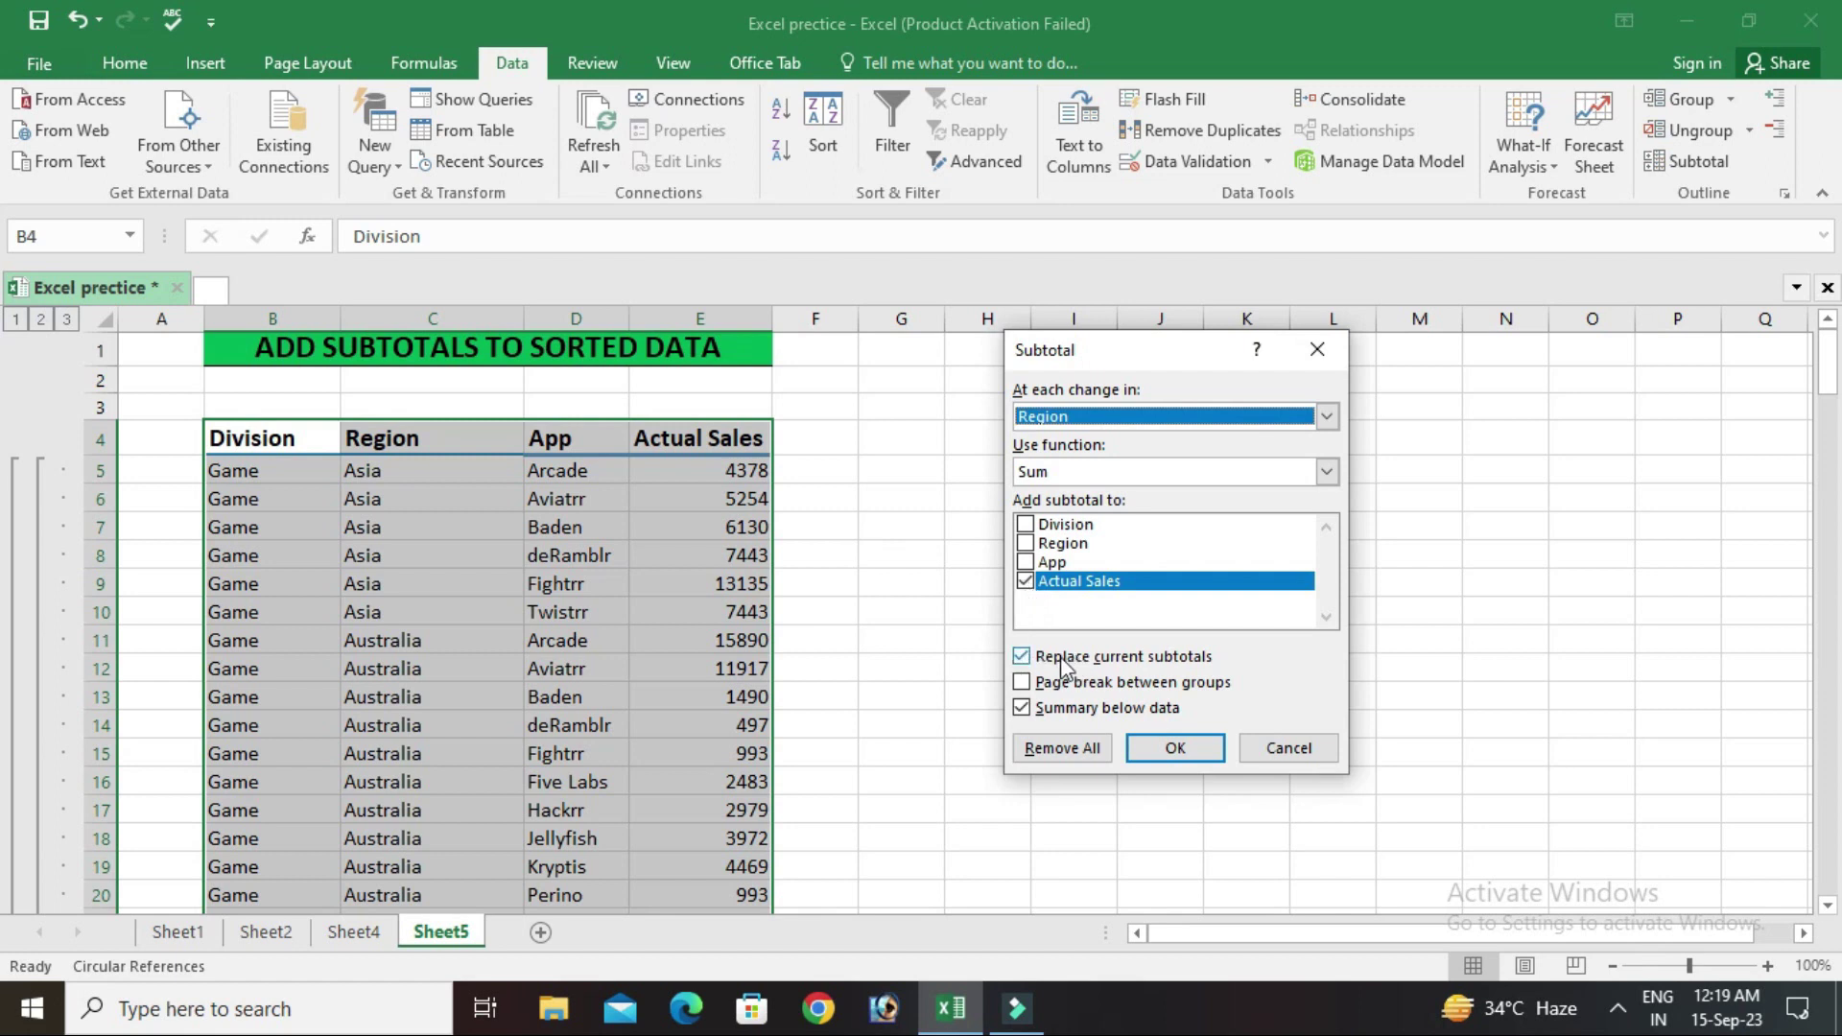
left_click(1022, 657)
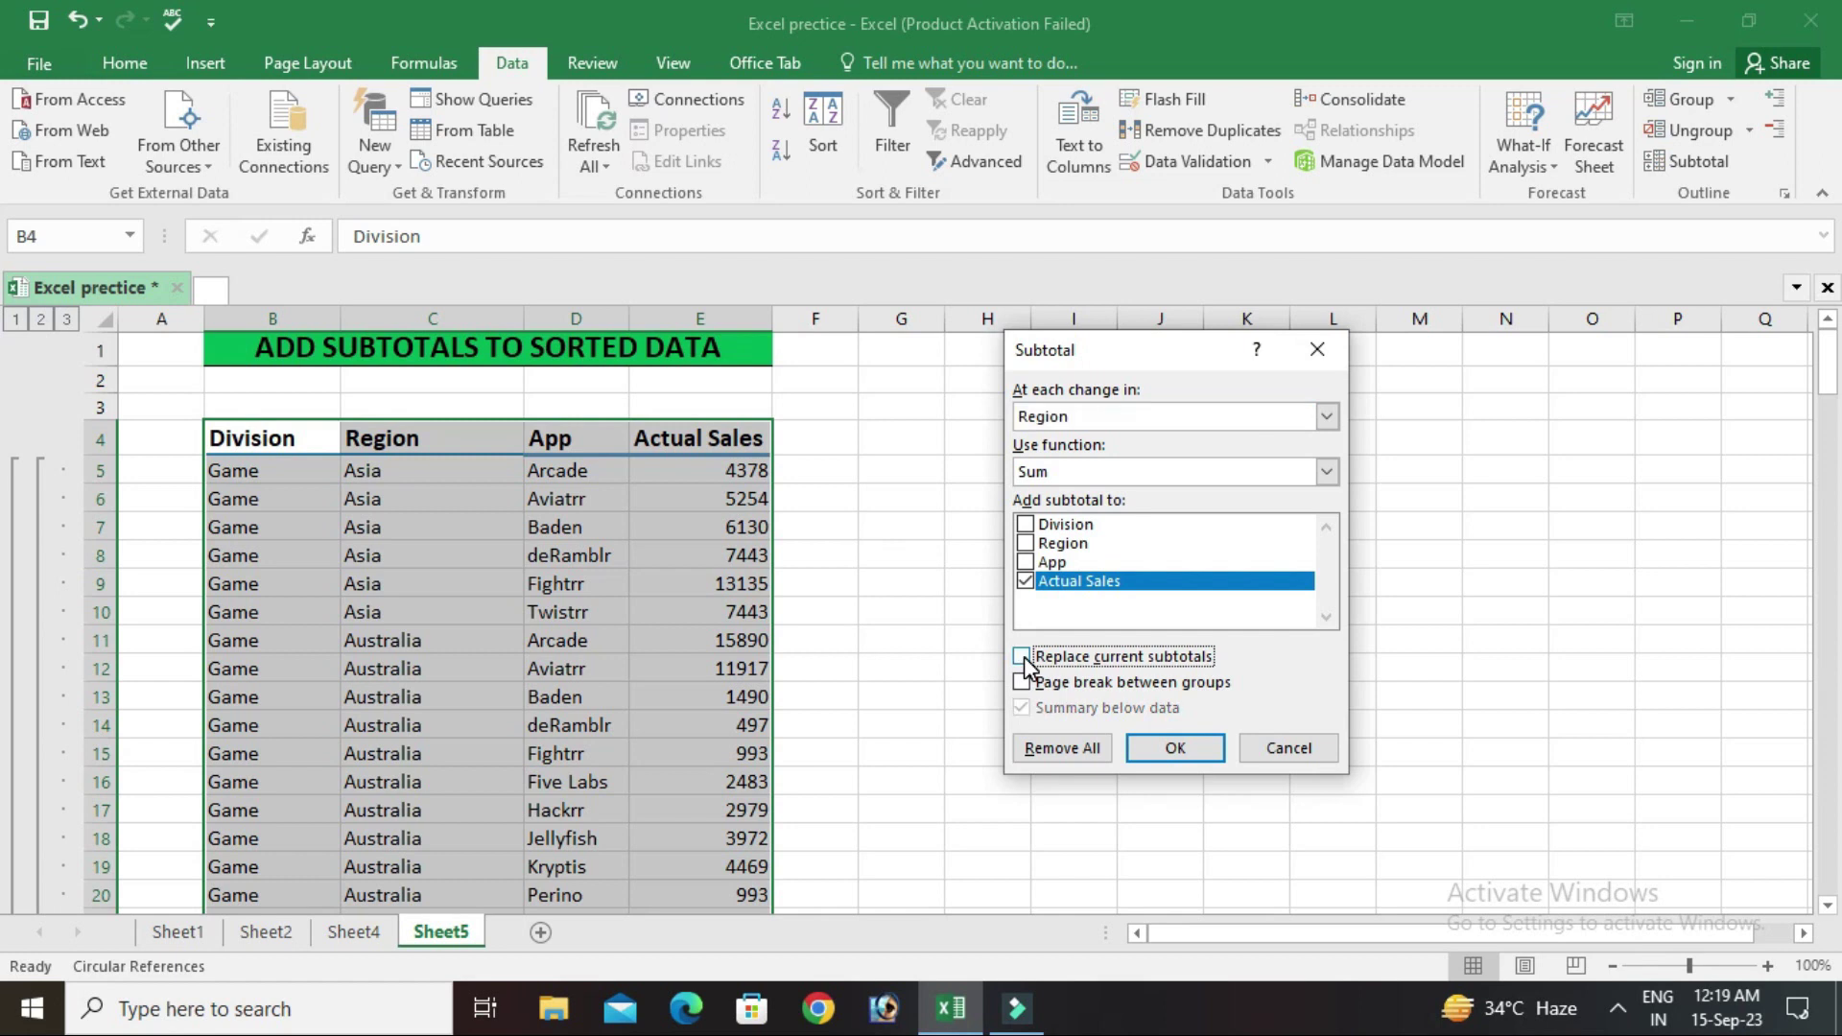
left_click(1199, 753)
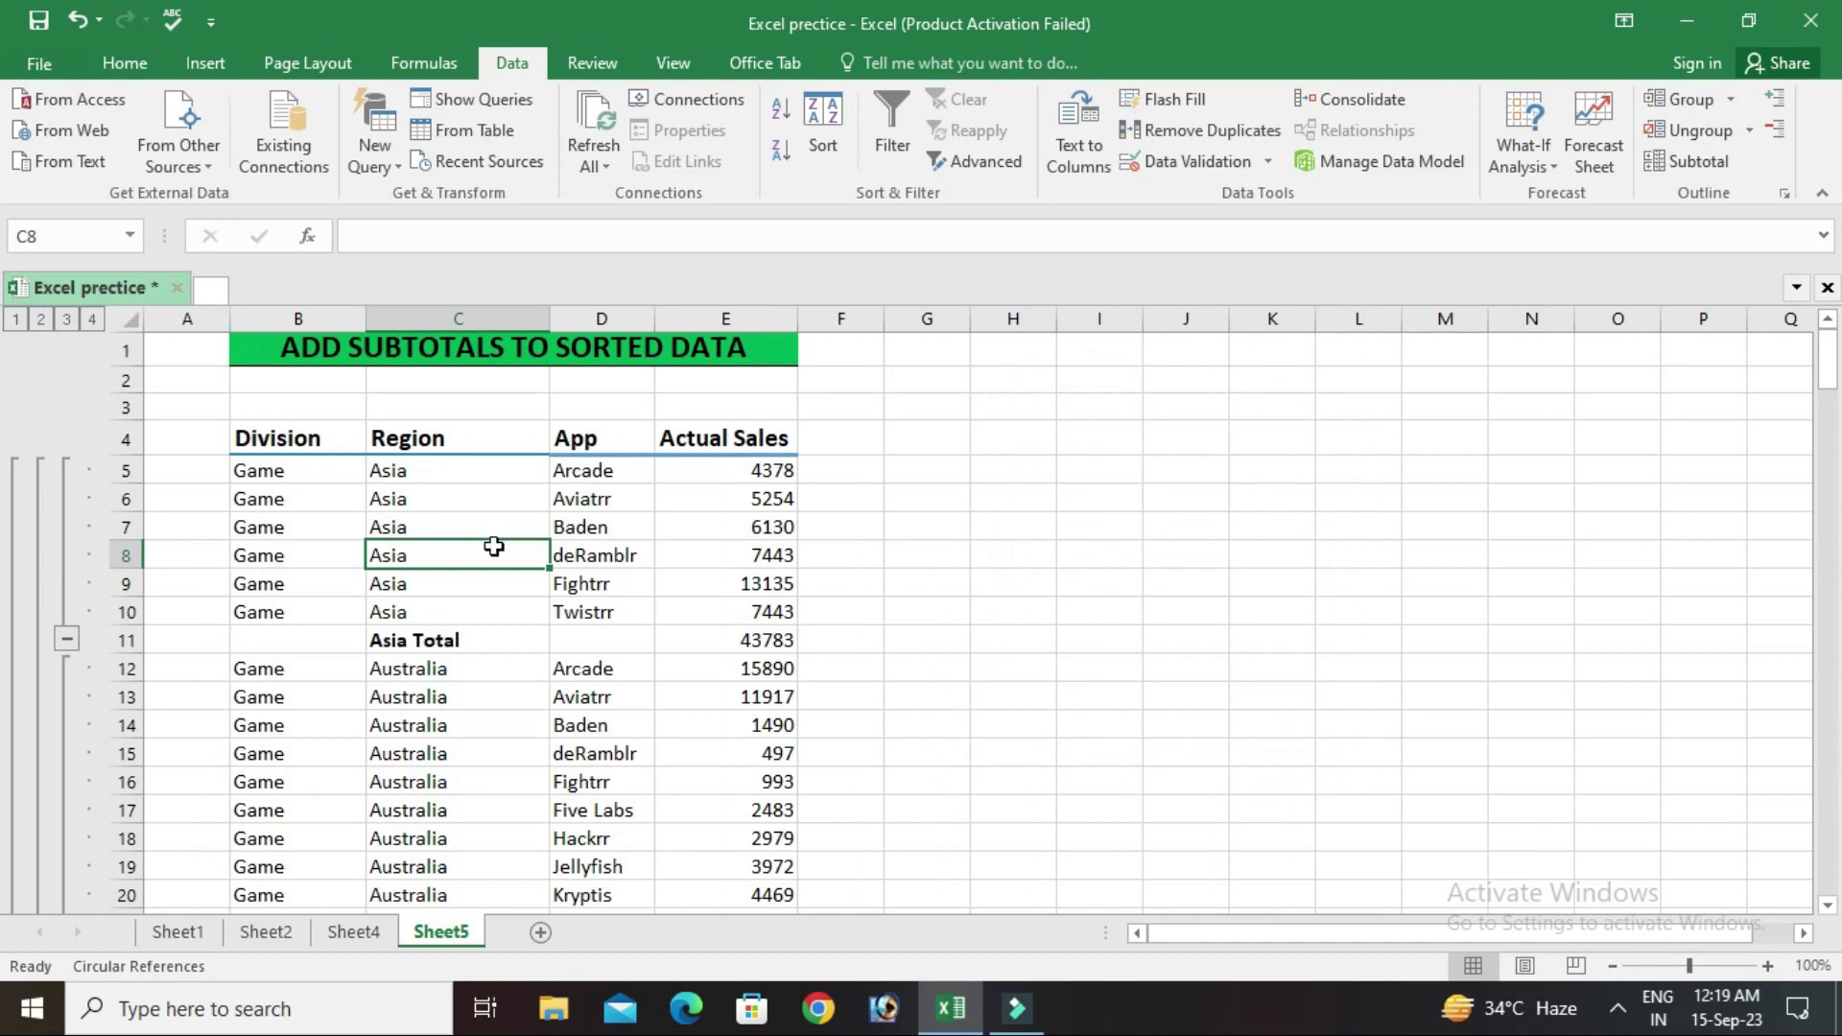
Step: Examine the region groups with their totals and the Asia sales rows that feed the Asia Total
left_click_drag(422, 475, 422, 614)
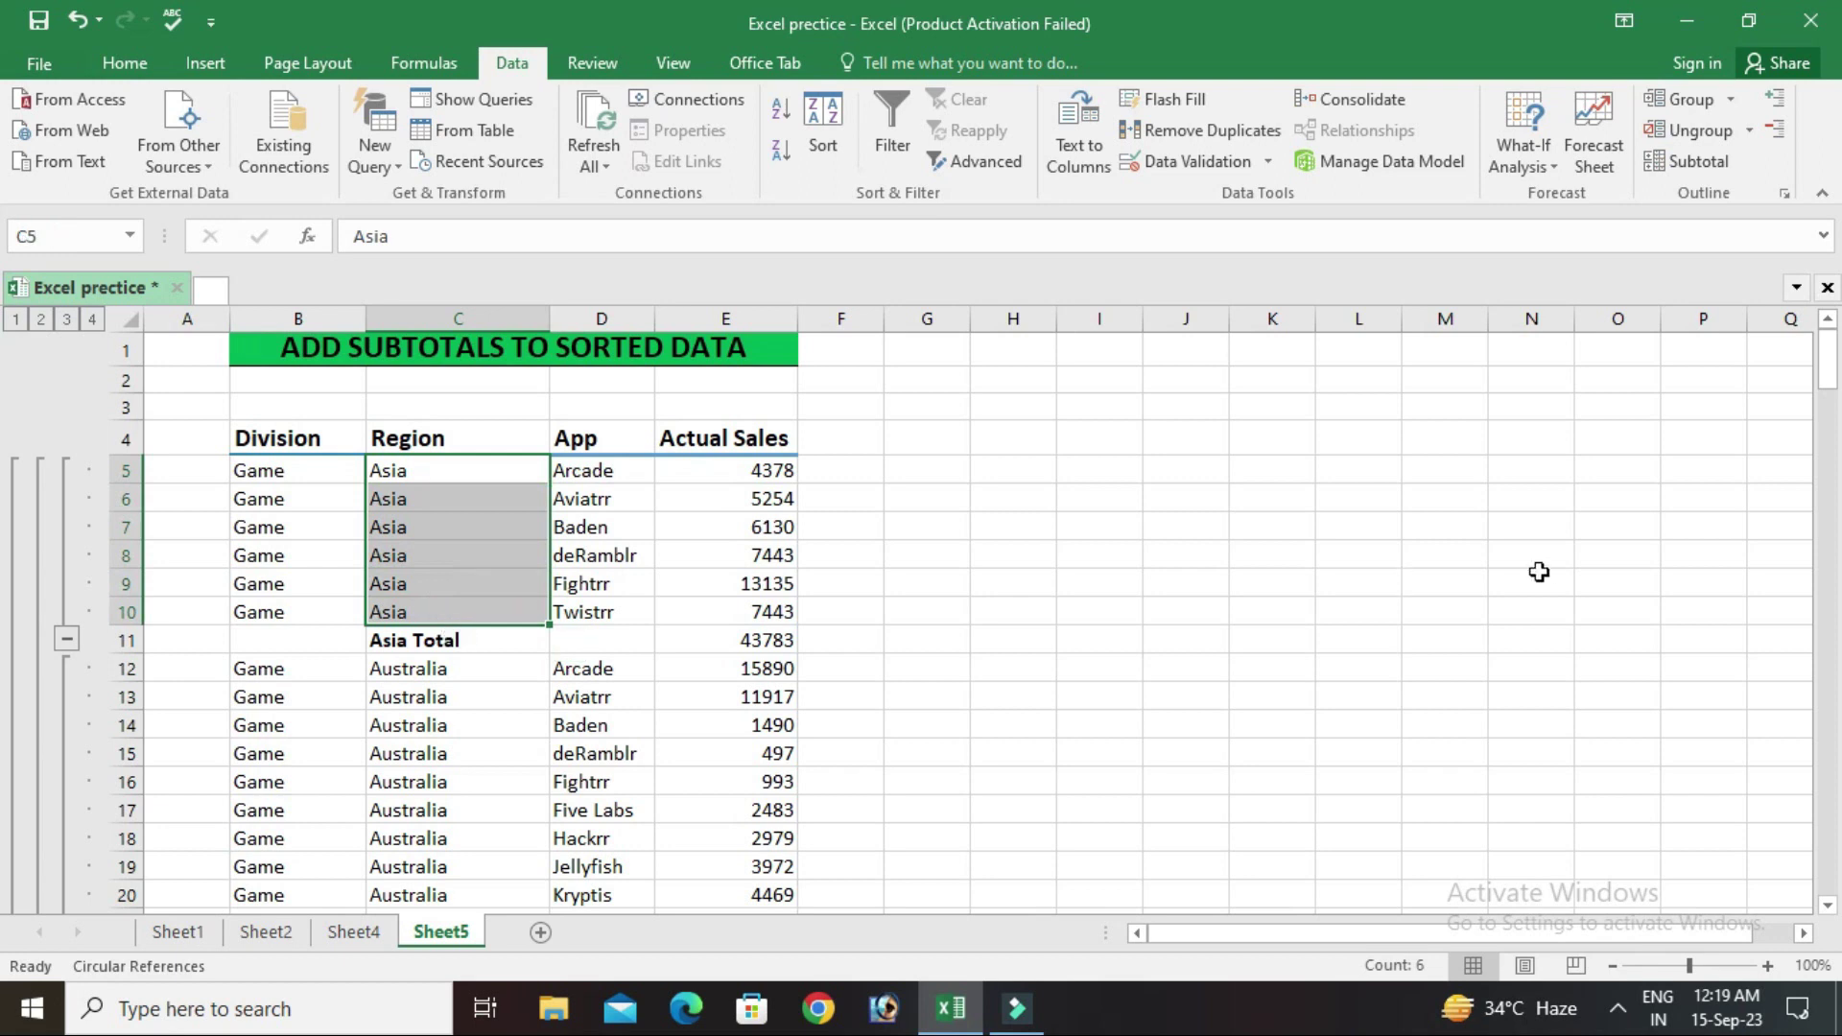
mouse_move(1834, 382)
left_mouse_down()
mouse_move(1837, 480)
mouse_move(1837, 379)
left_mouse_up()
left_click(1364, 630)
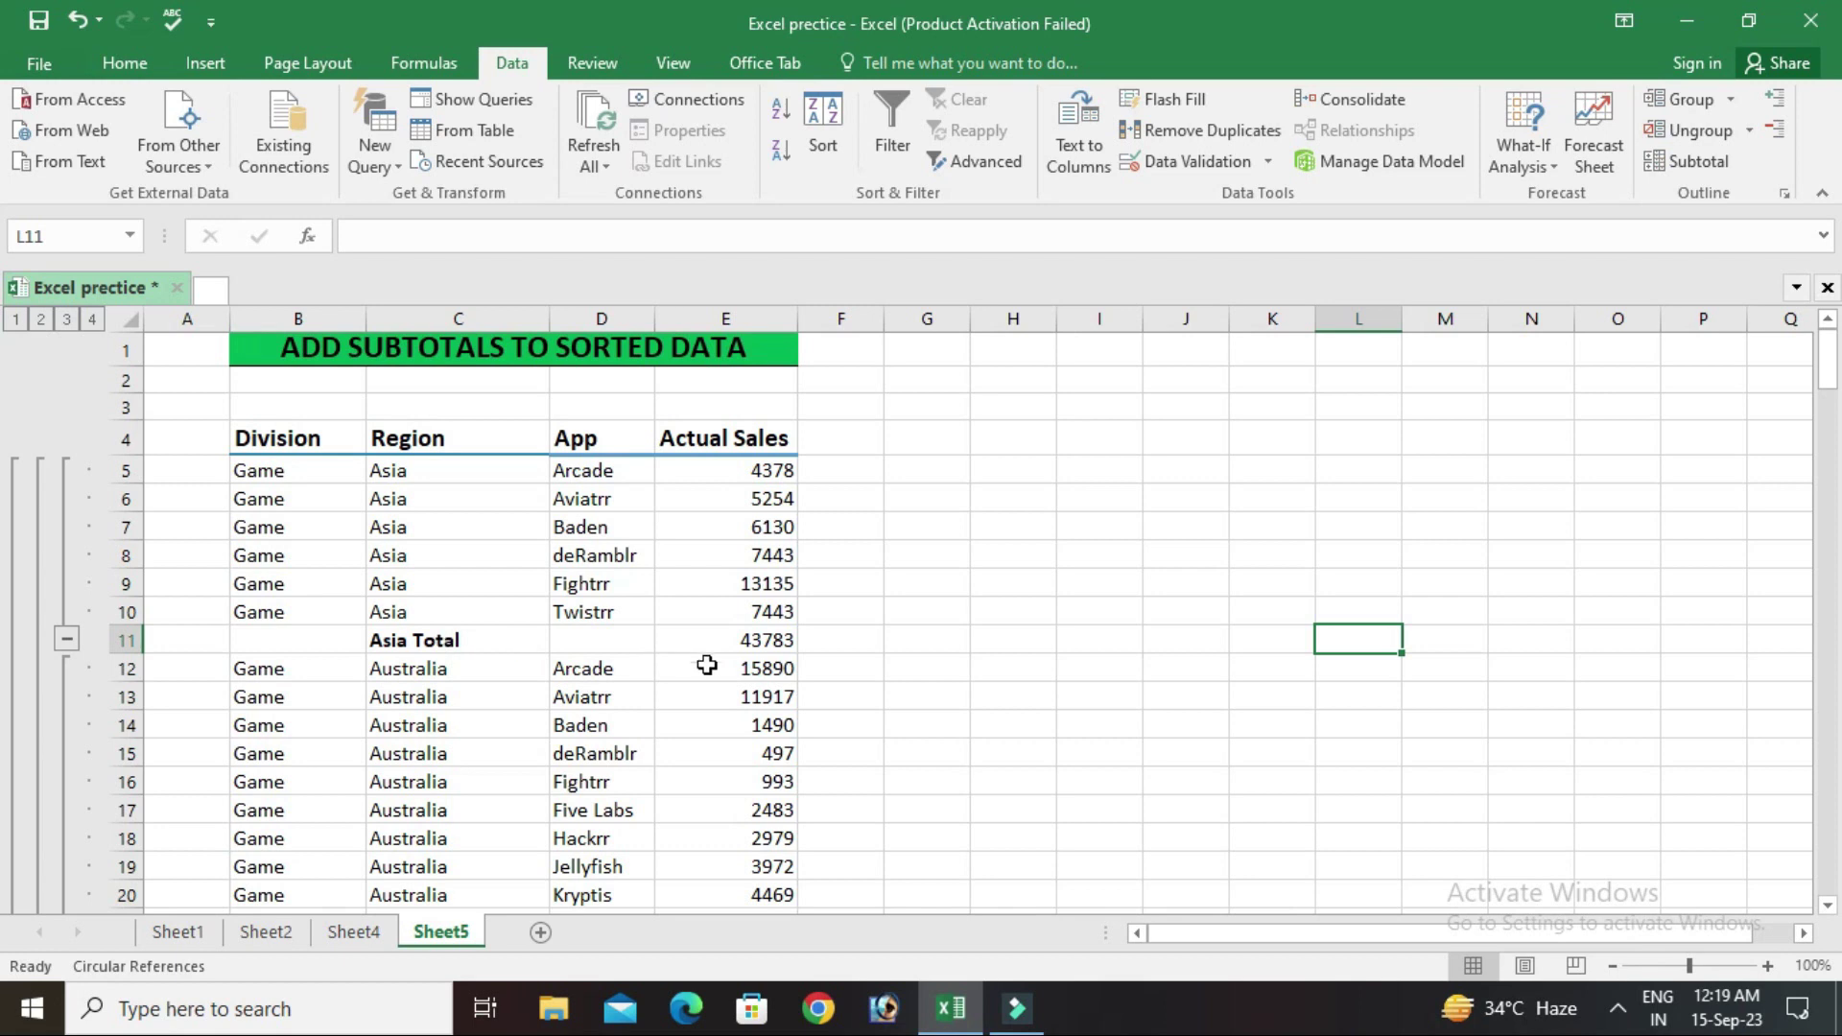
left_click(744, 642)
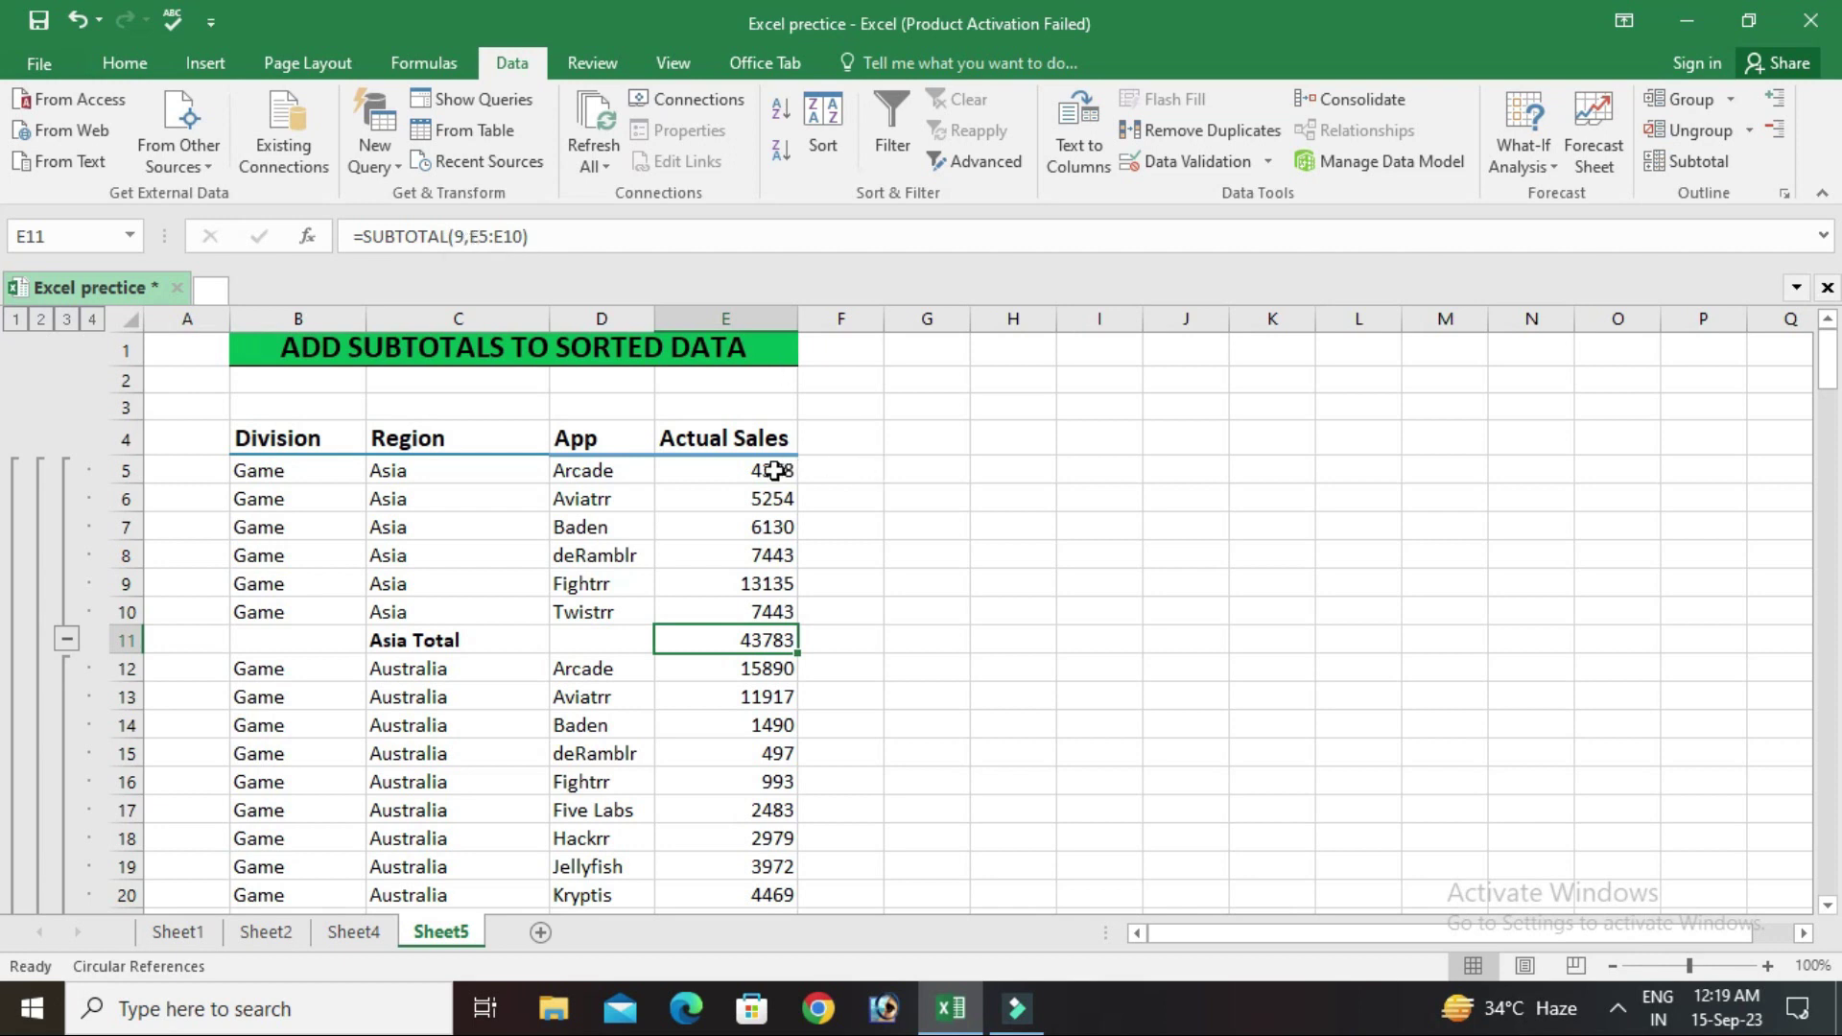
left_click_drag(774, 471, 779, 607)
left_click(875, 584)
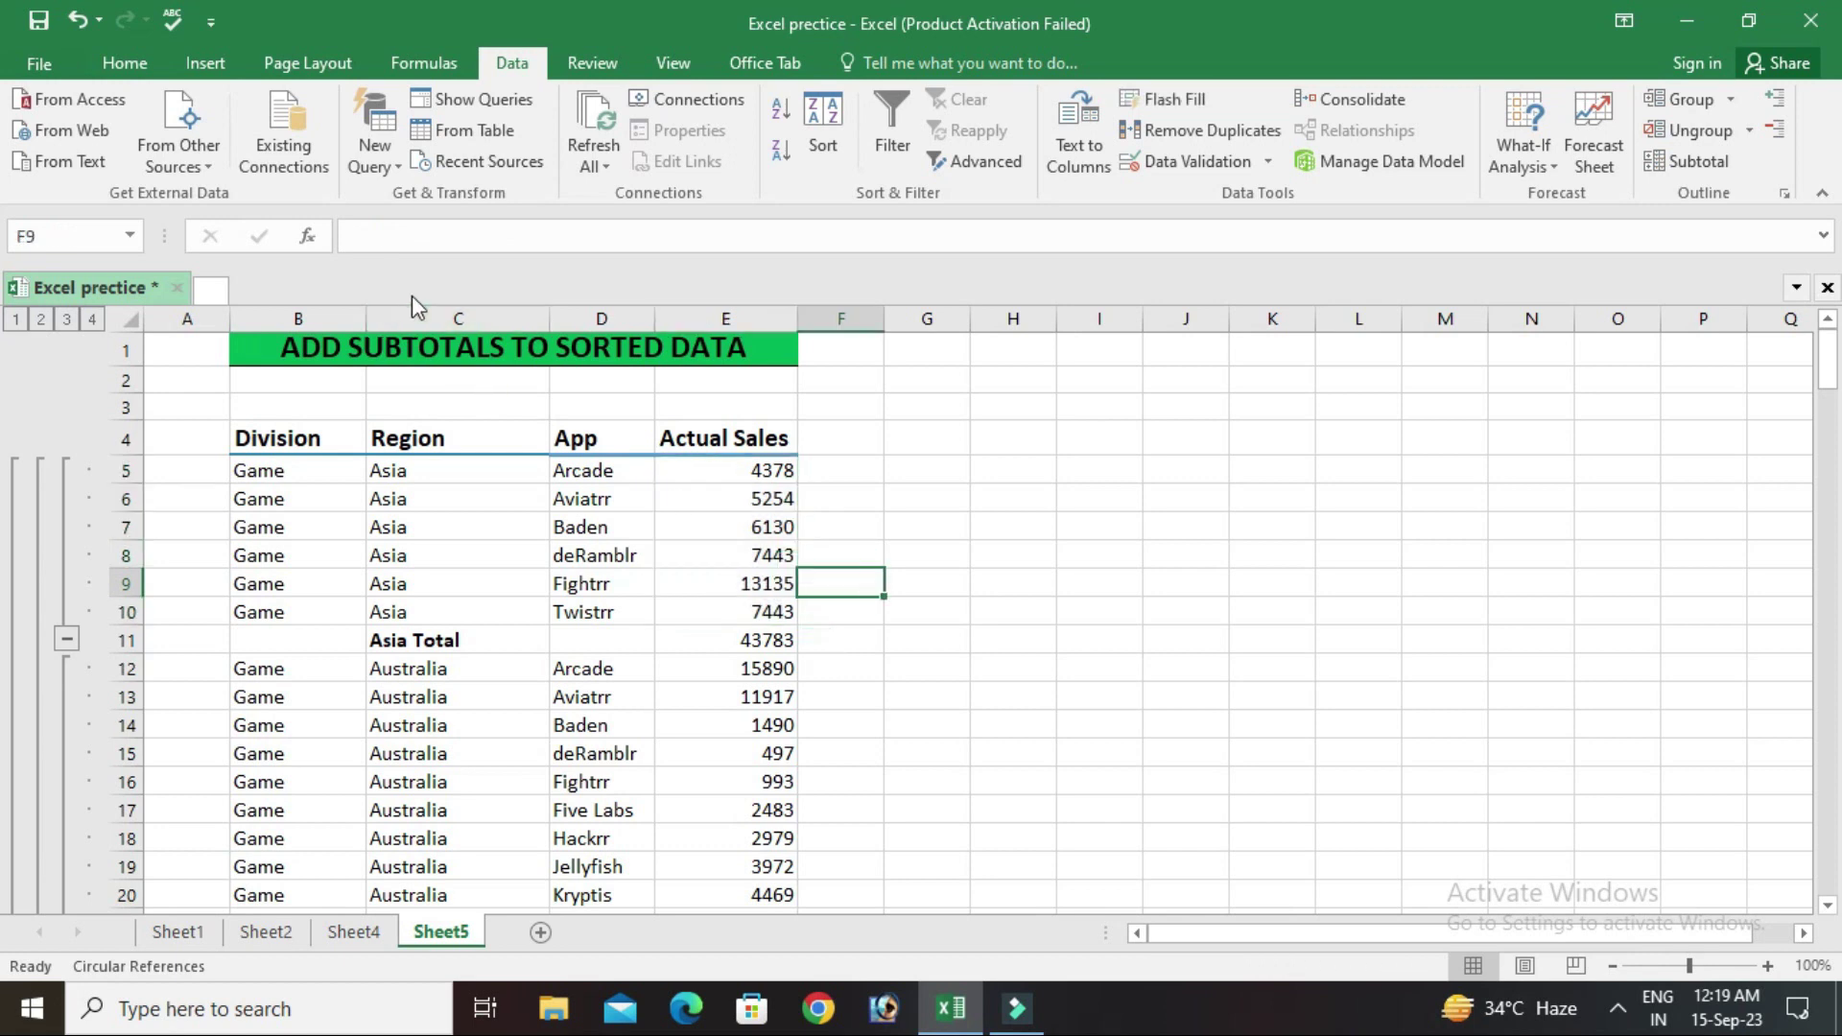
Step: Inspect the Asia Total's SUBTOTAL formula and its list of function numbers, and discard the edit
left_click(751, 638)
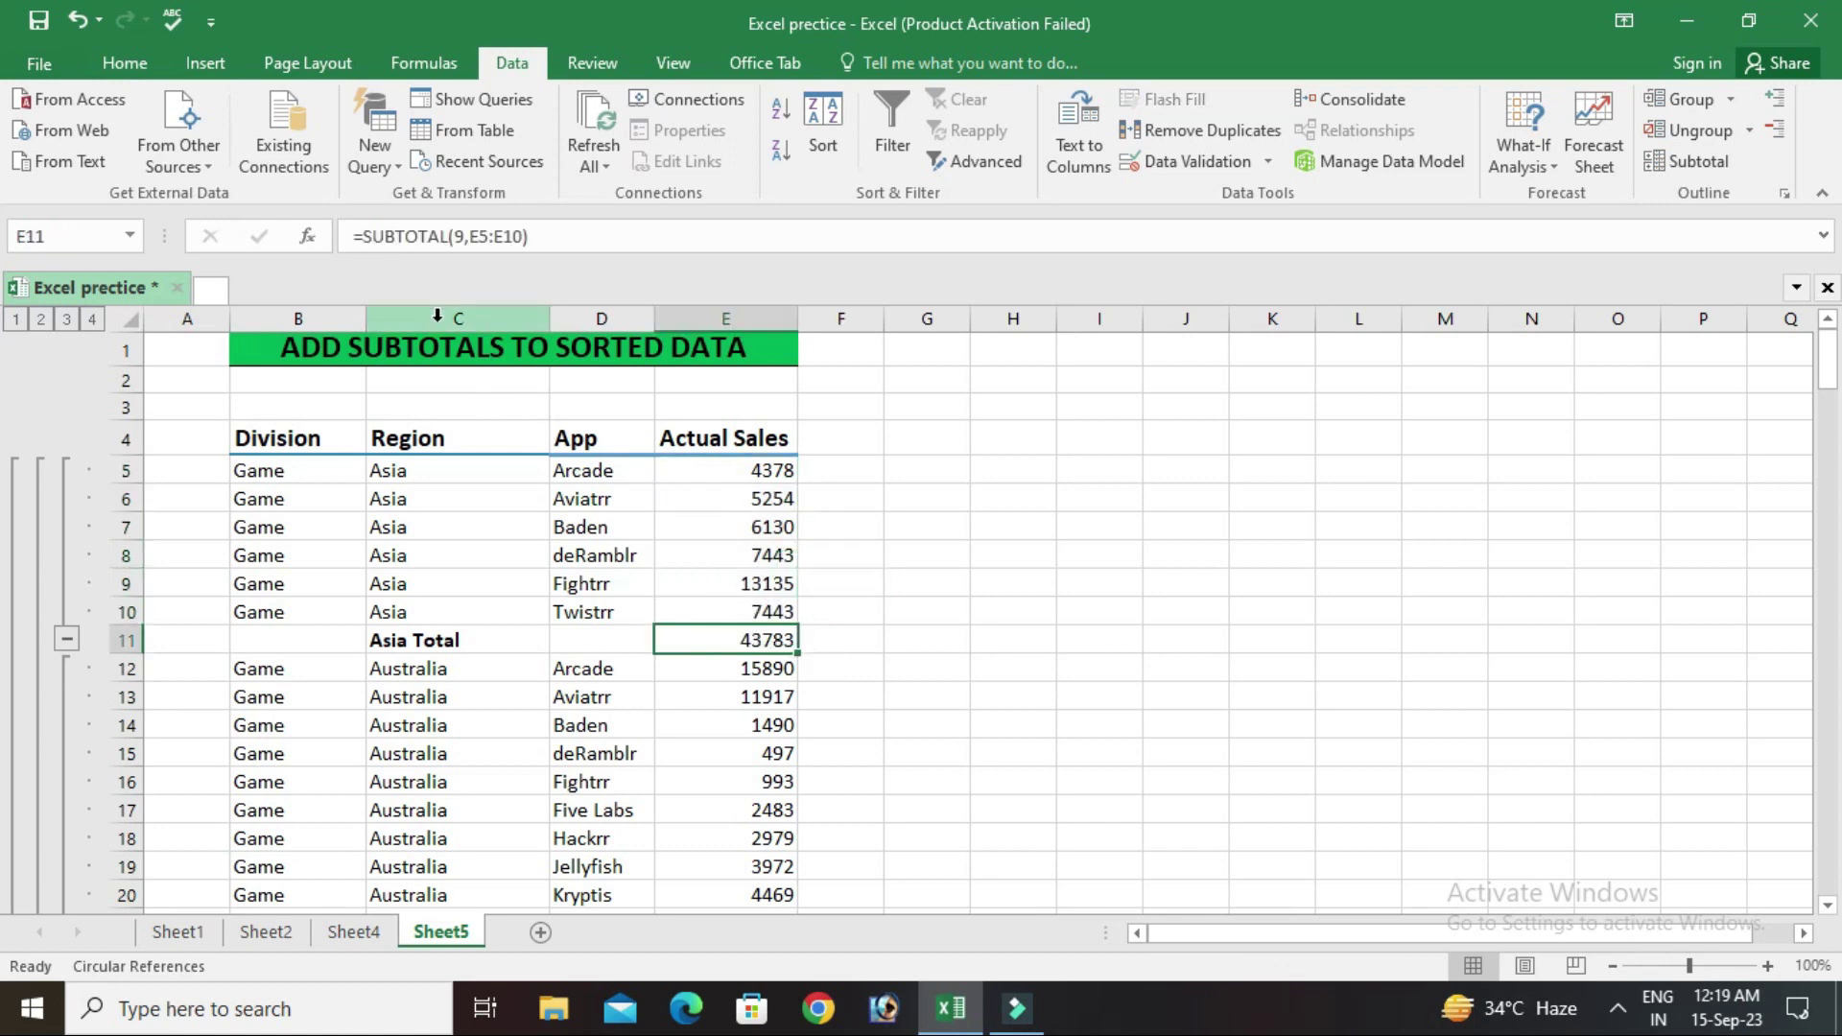
left_click(465, 240)
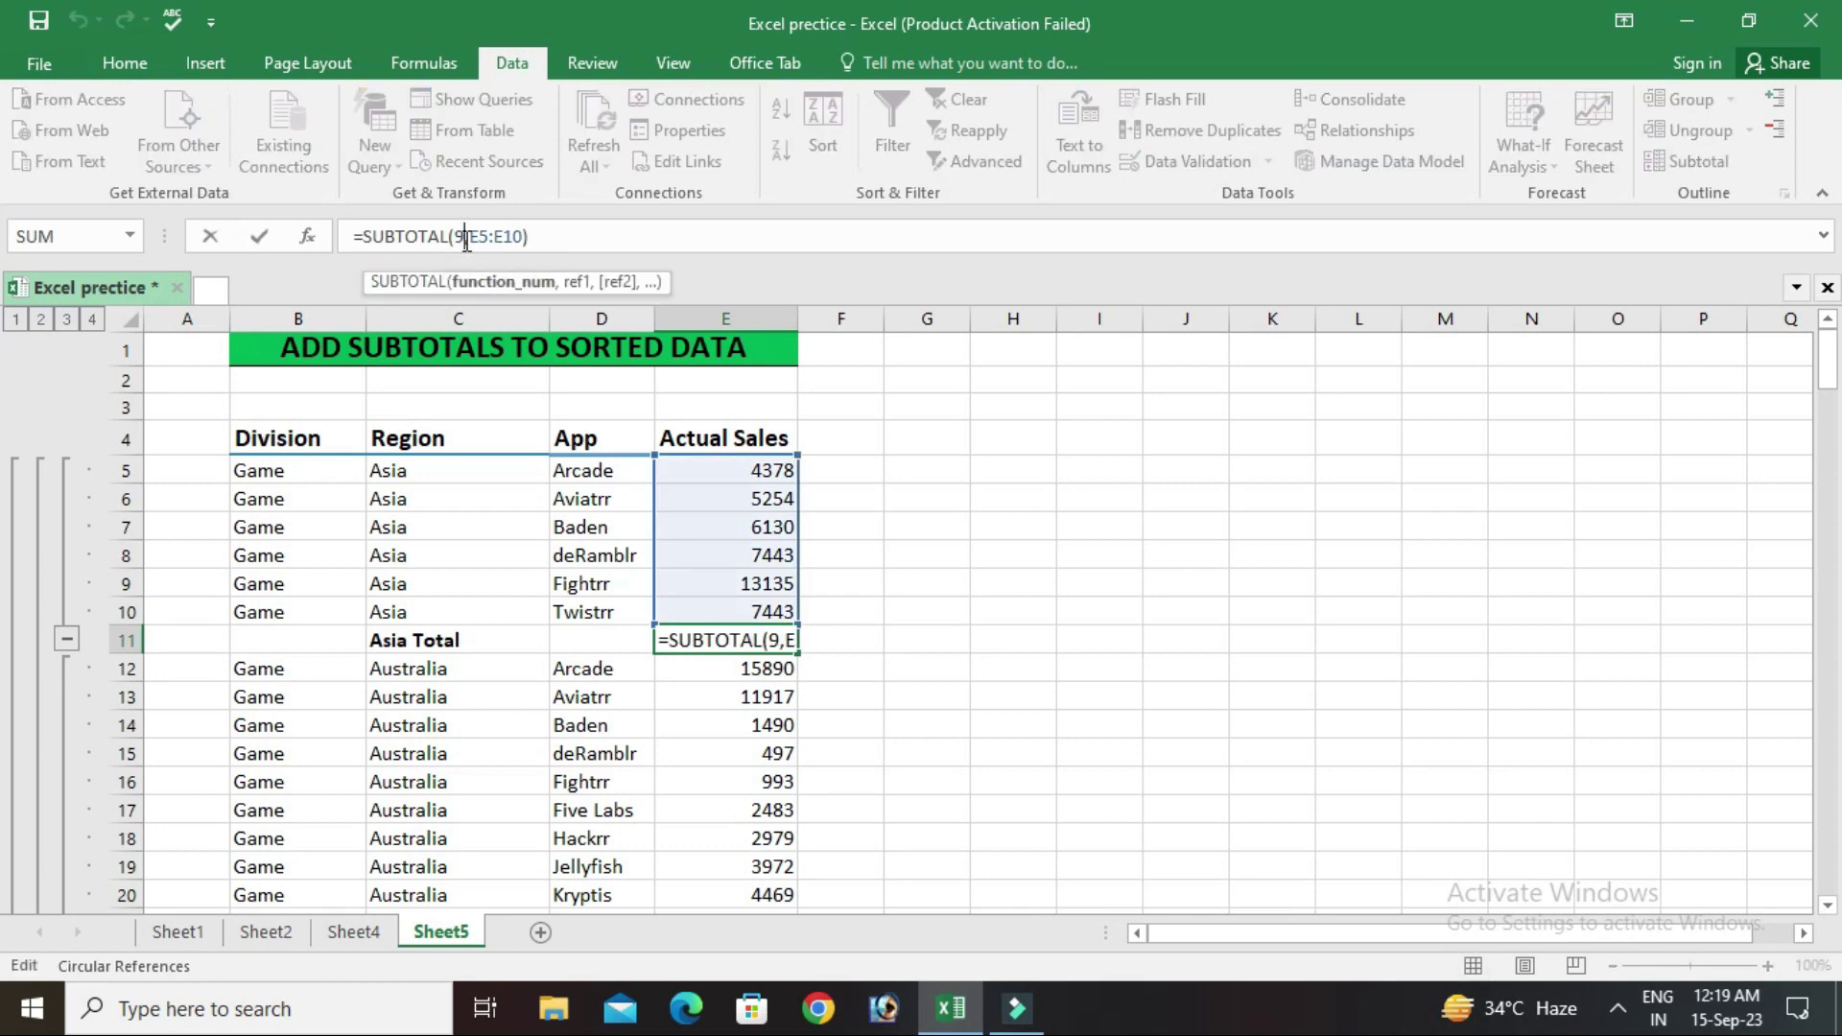
key("BackSpace")
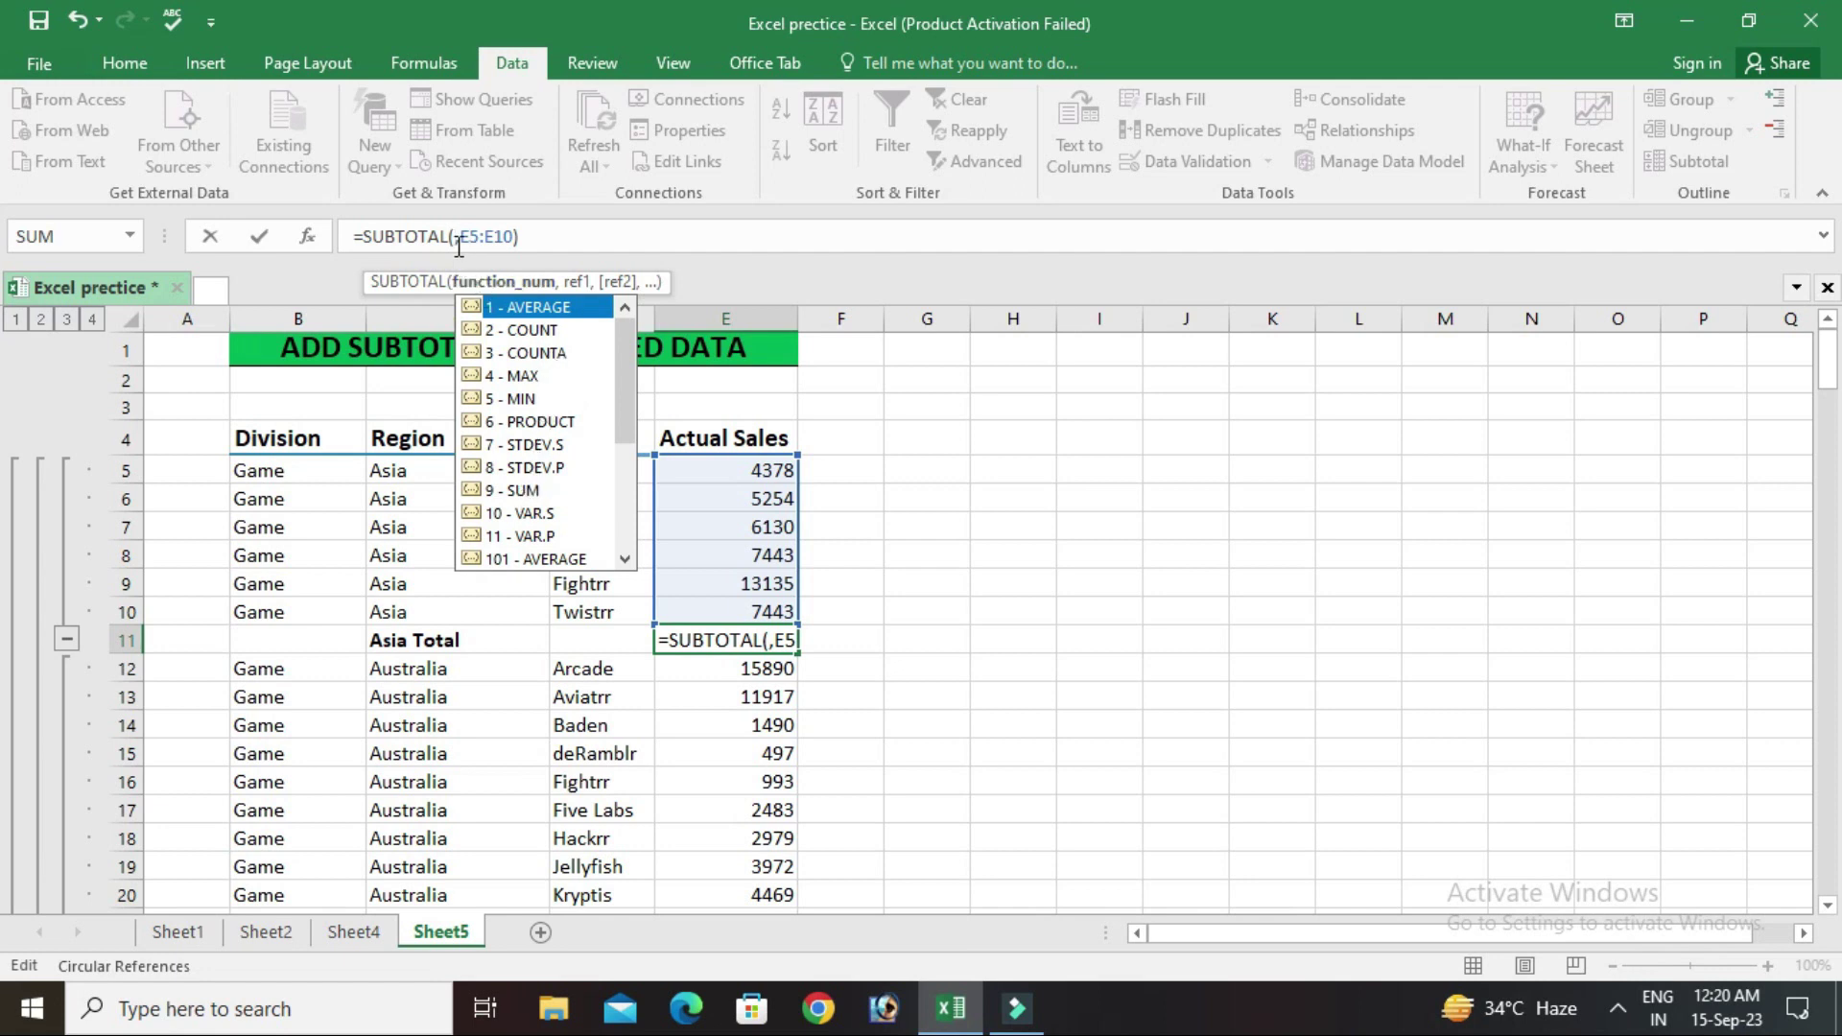
left_click(739, 638)
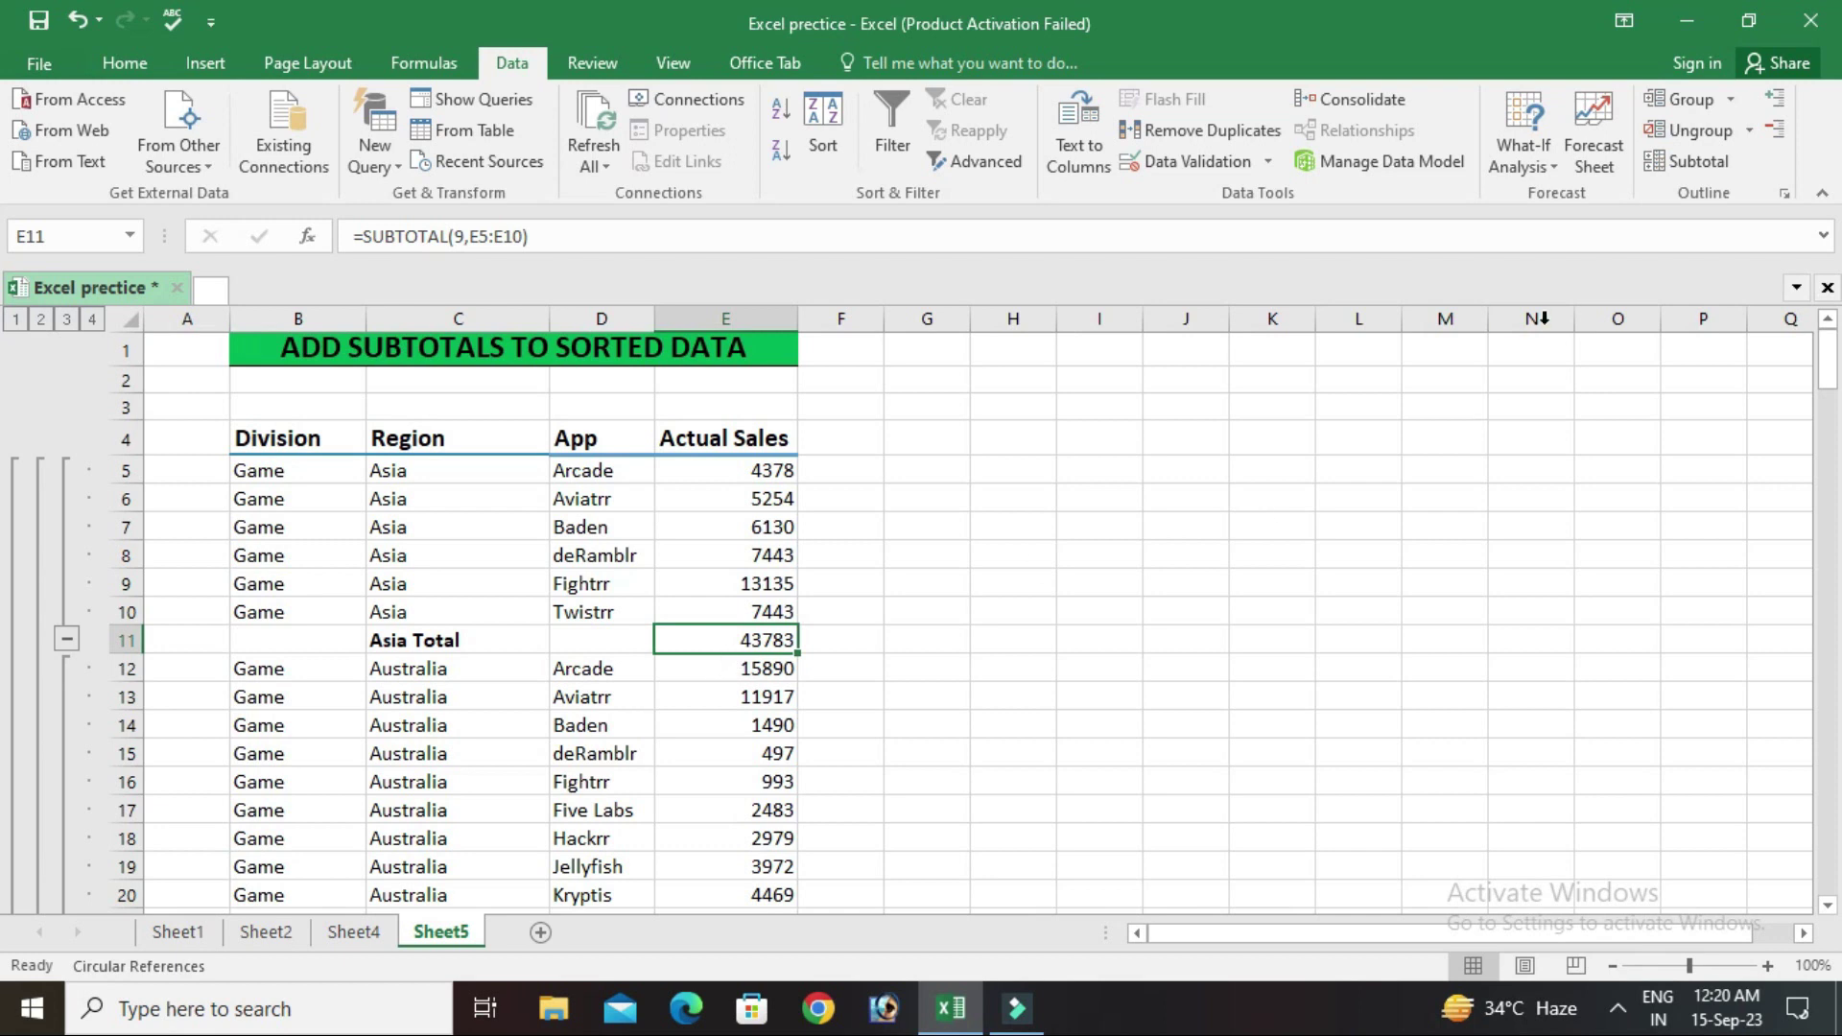
Step: Add another set of Actual Sales subtotals at each change in Region without replacing the current ones
left_click(1698, 162)
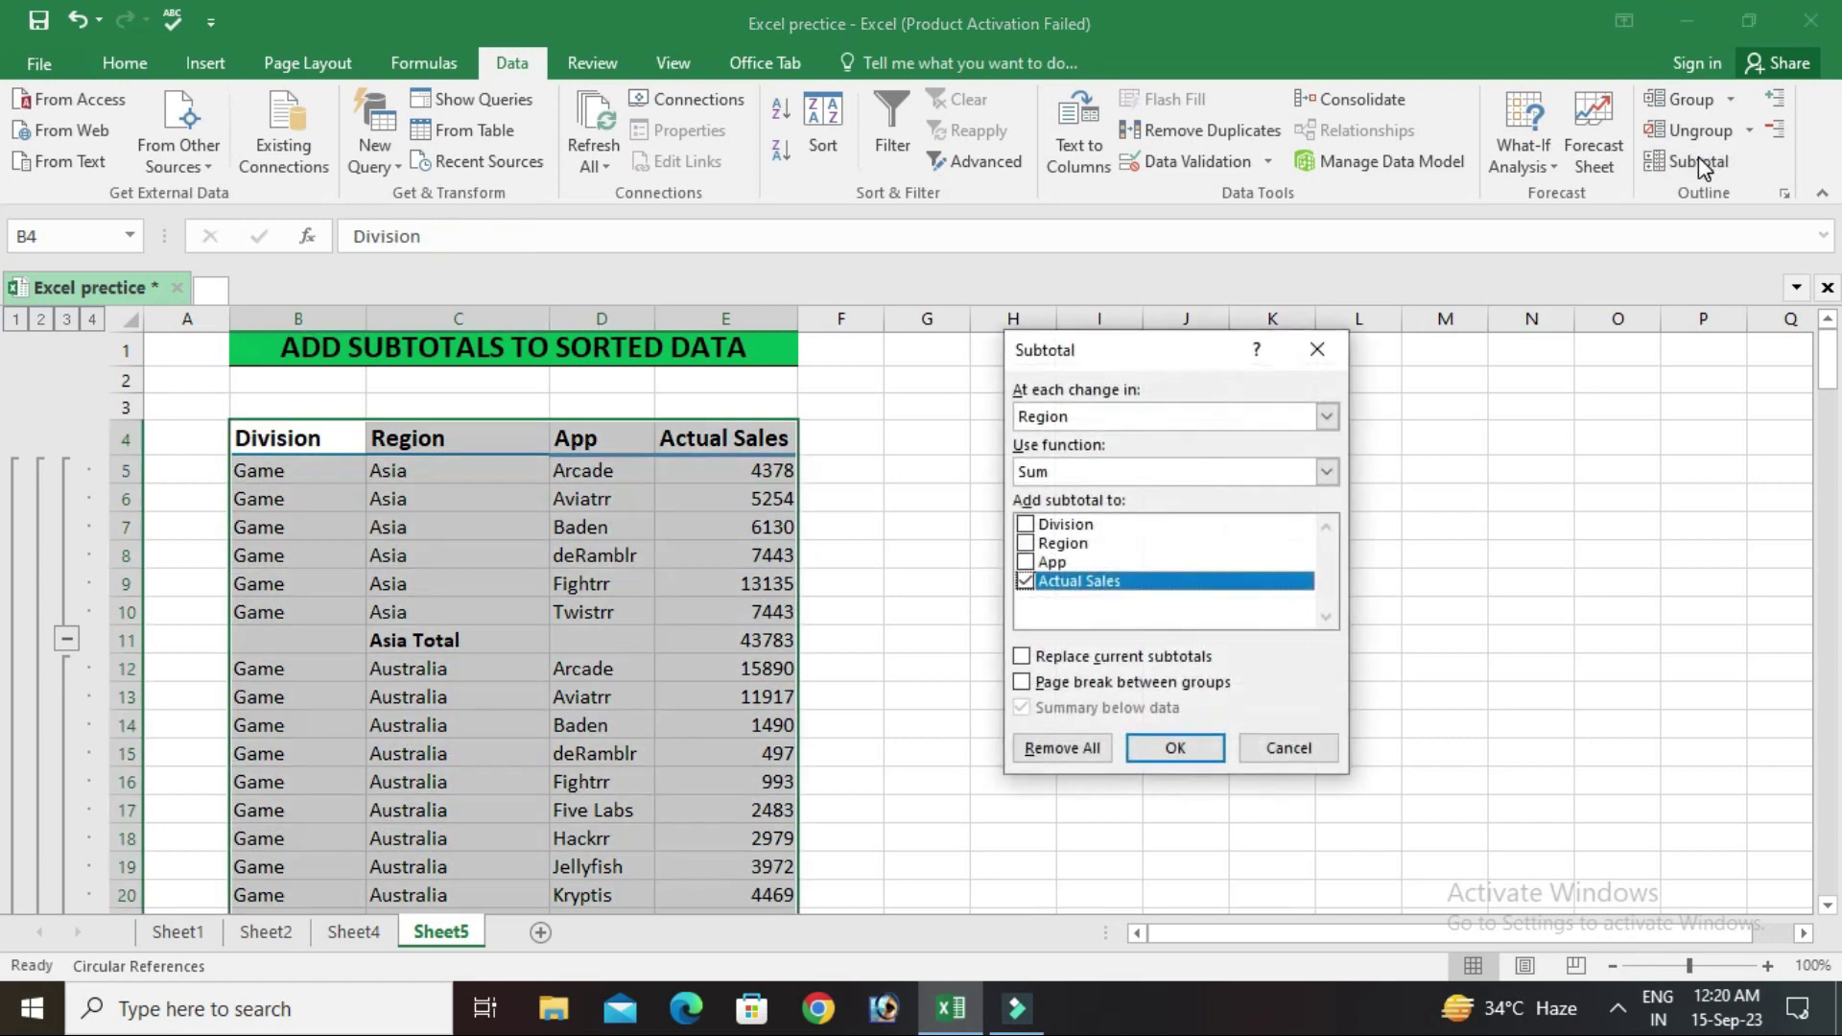
left_click(1173, 741)
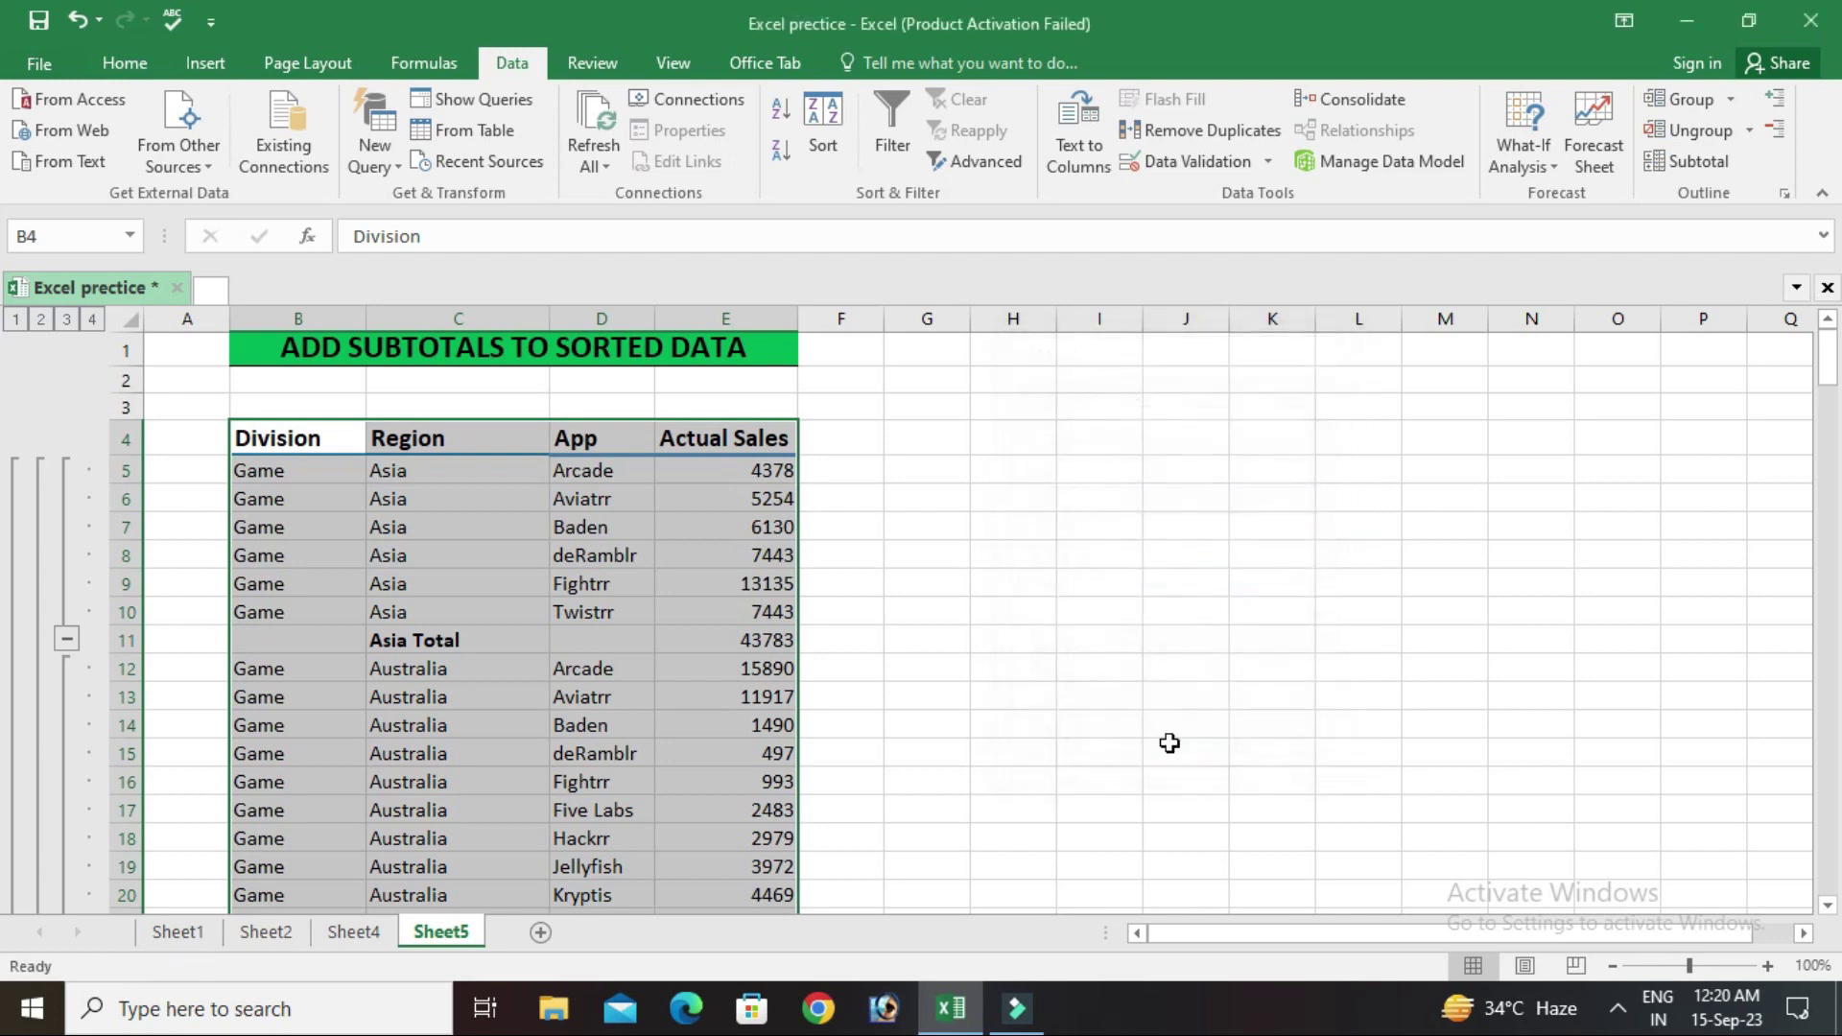
left_click(637, 695)
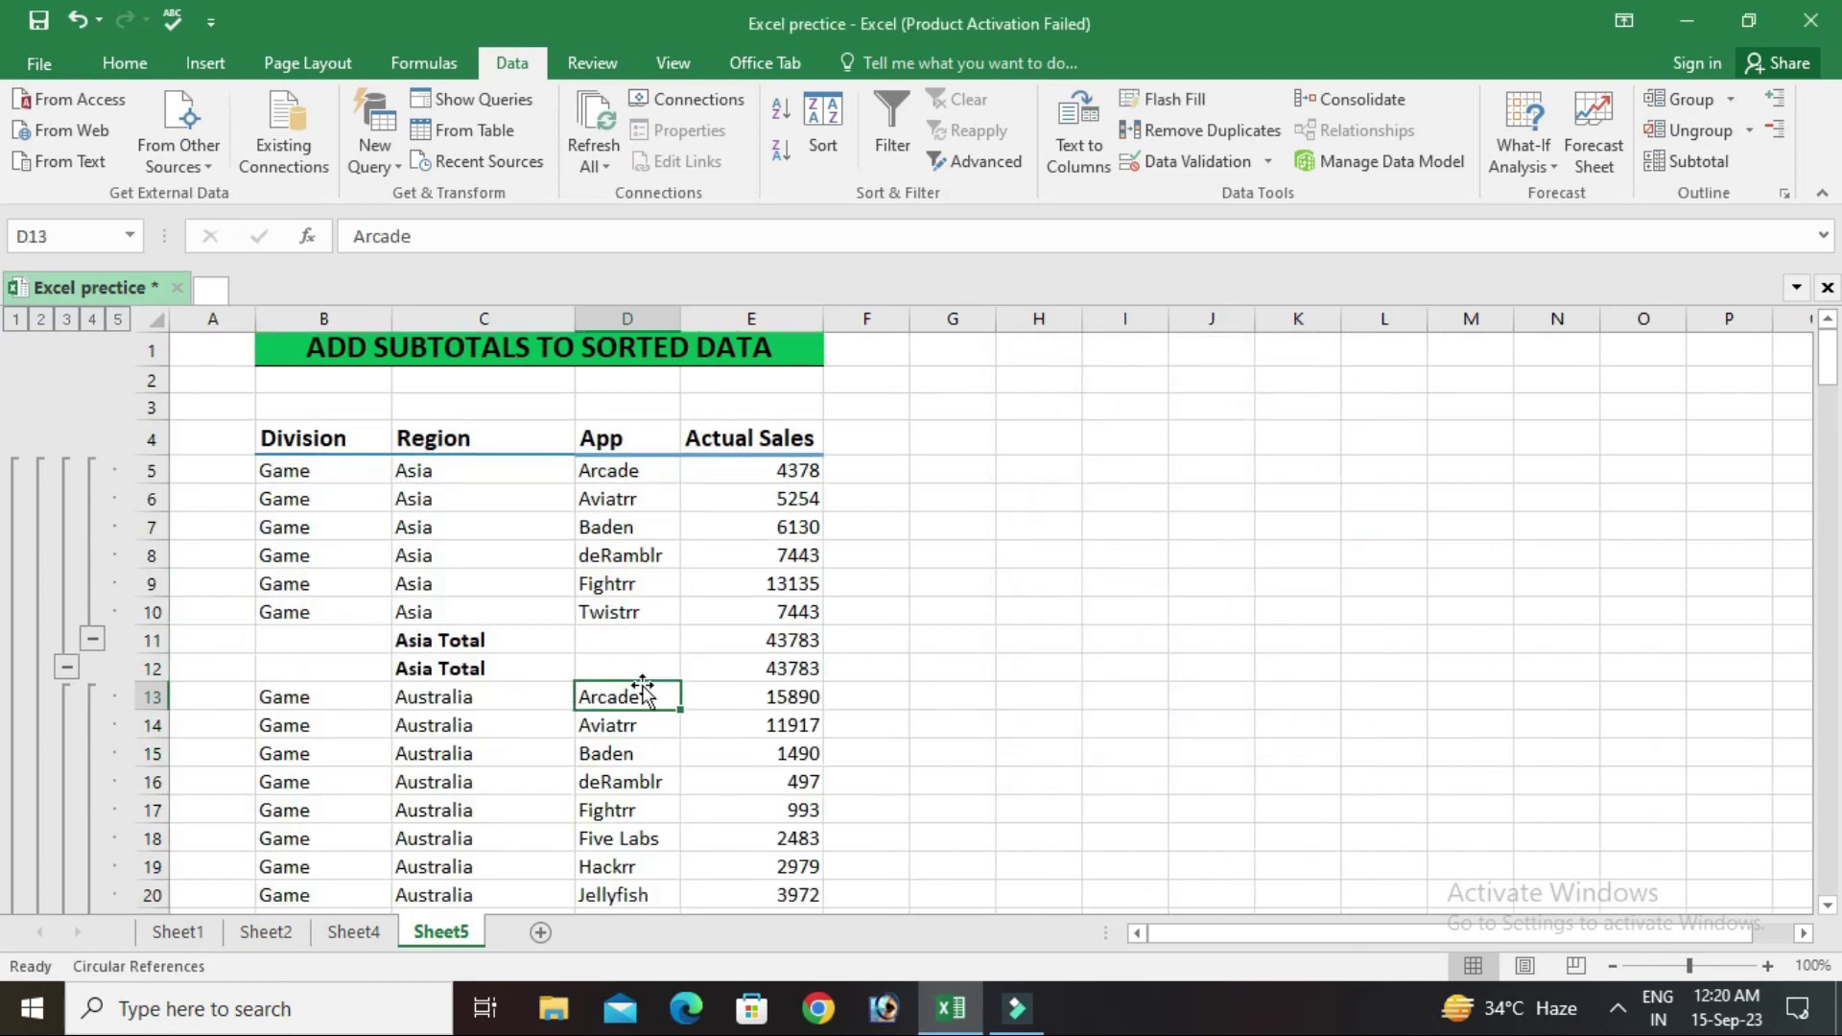
Step: Replace all current subtotals with sums of Actual Sales at each change in Region, with the summary below the data
left_click(1671, 167)
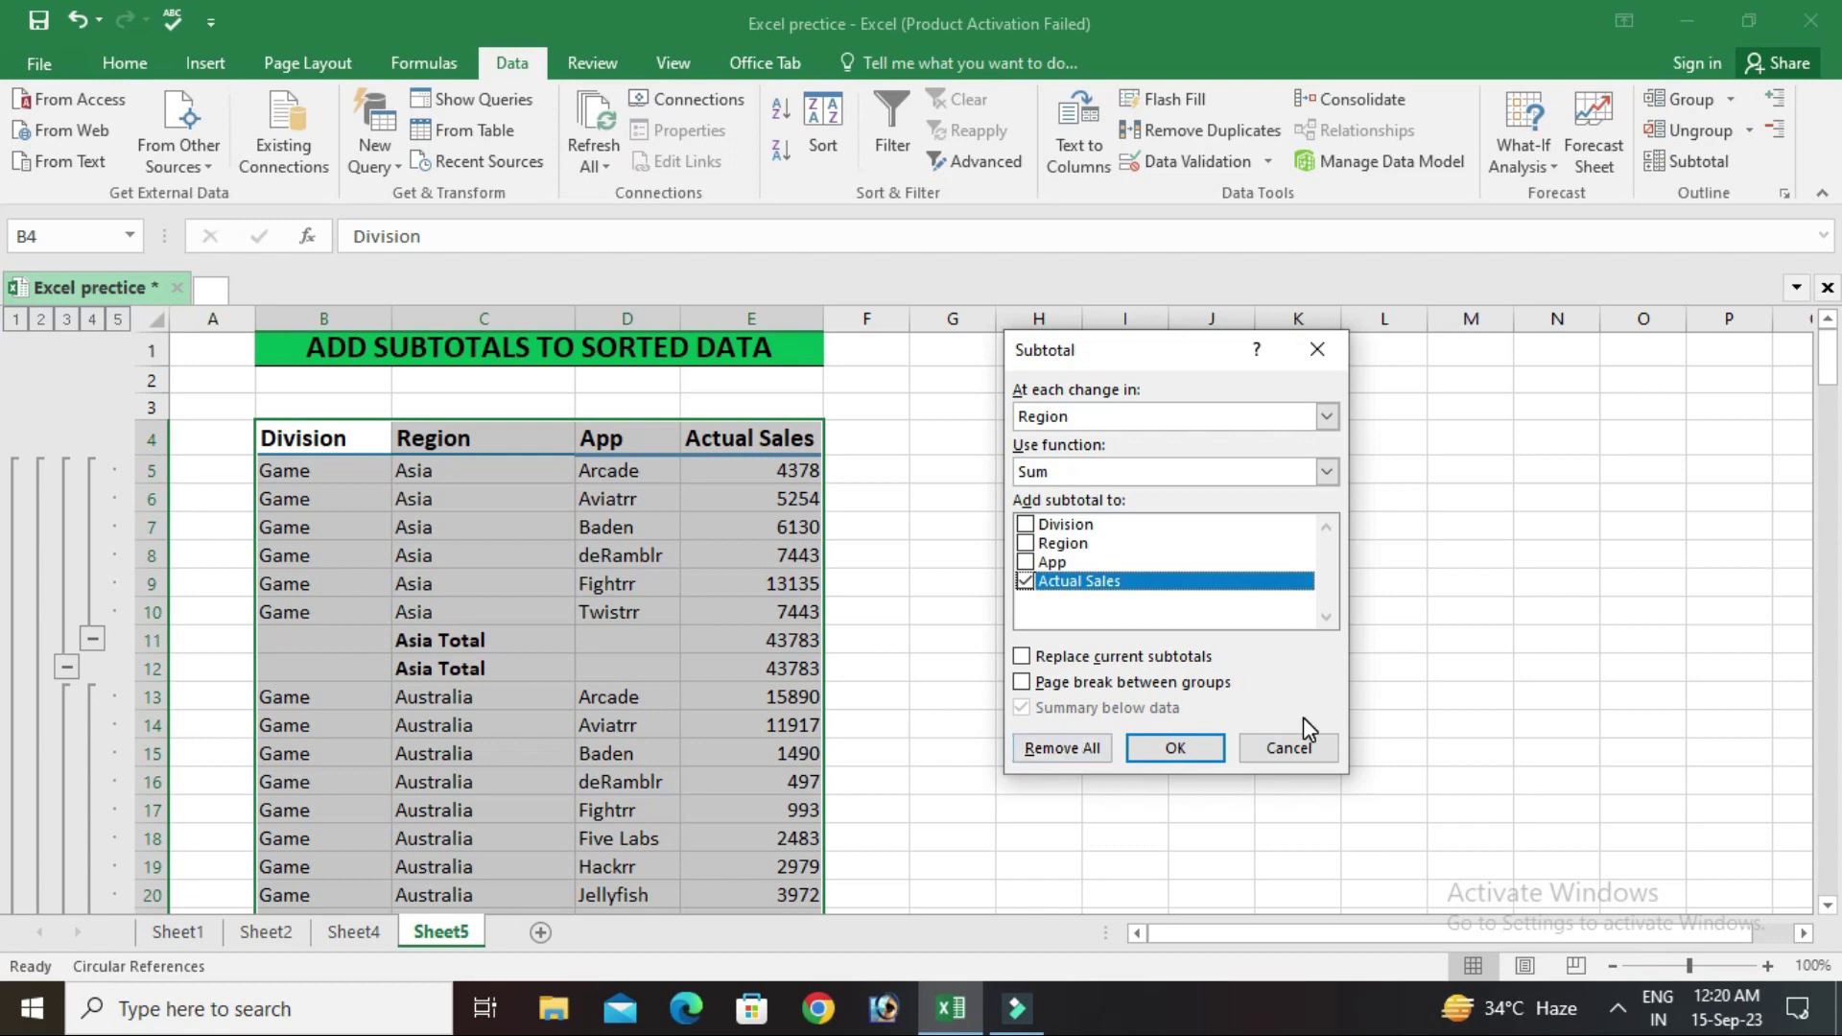
left_click(1034, 422)
left_click(1056, 443)
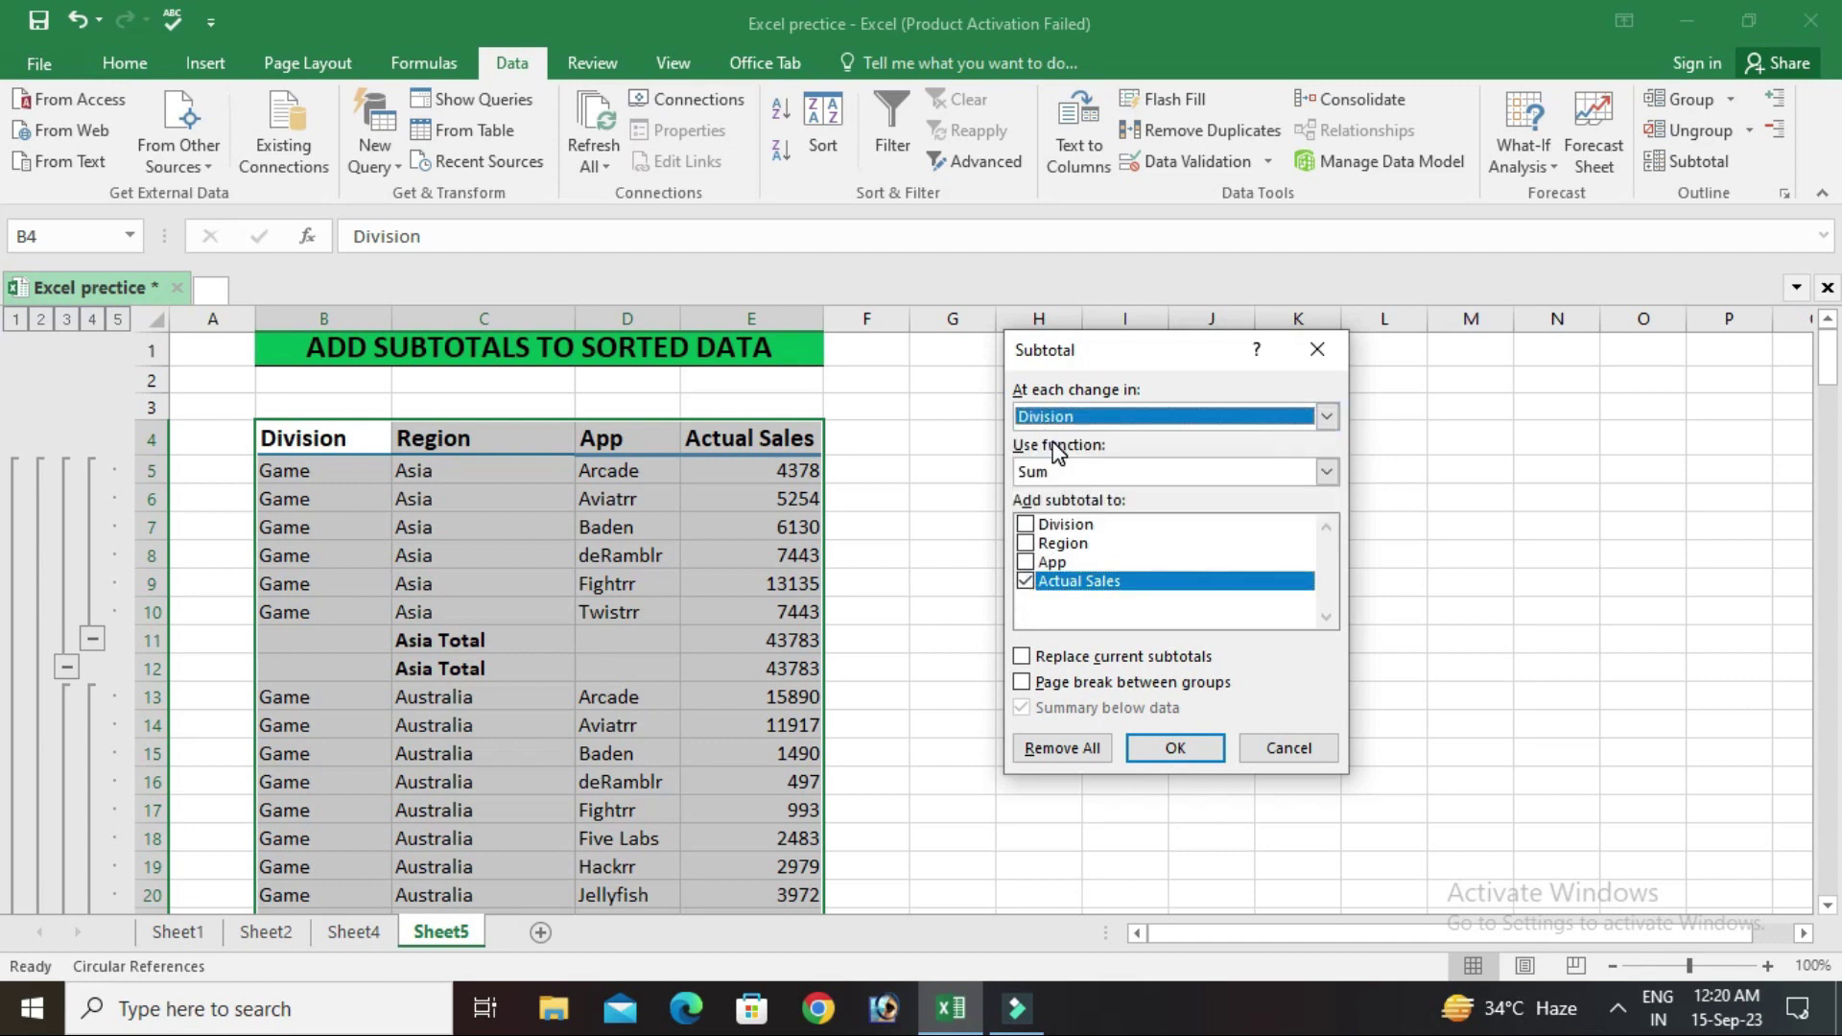
left_click(1046, 418)
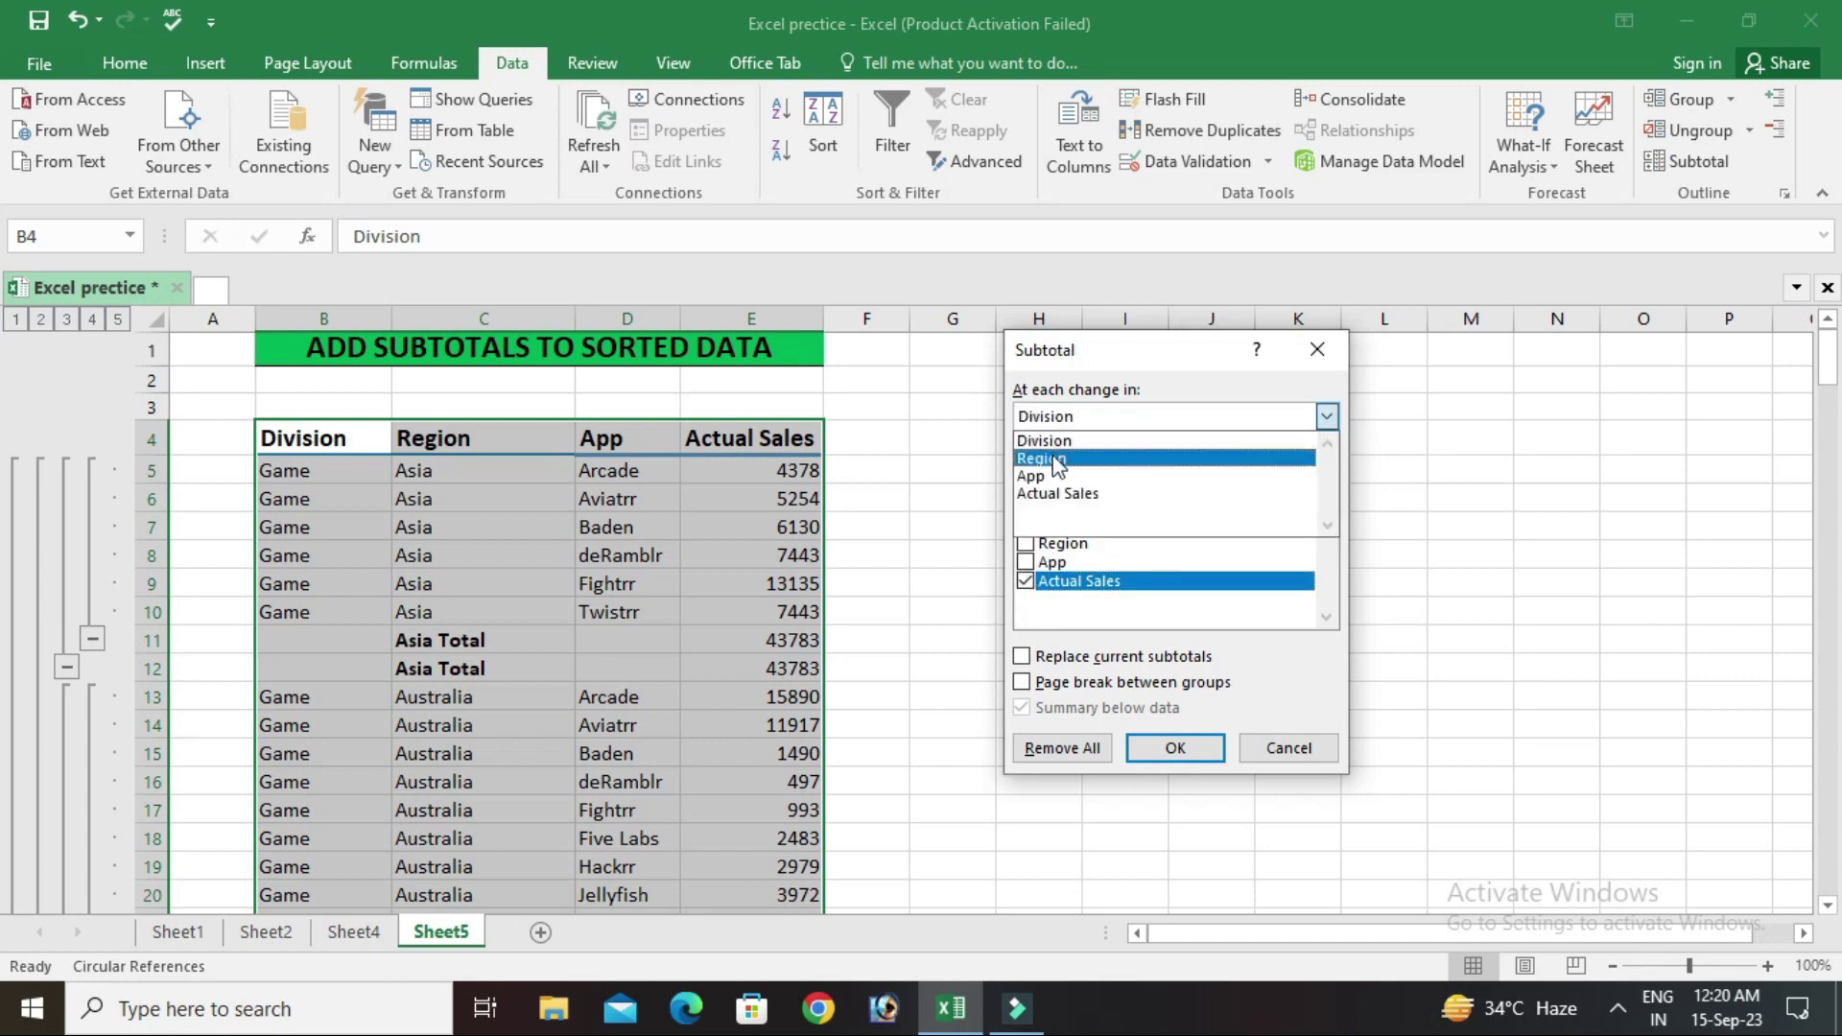
left_click(1055, 451)
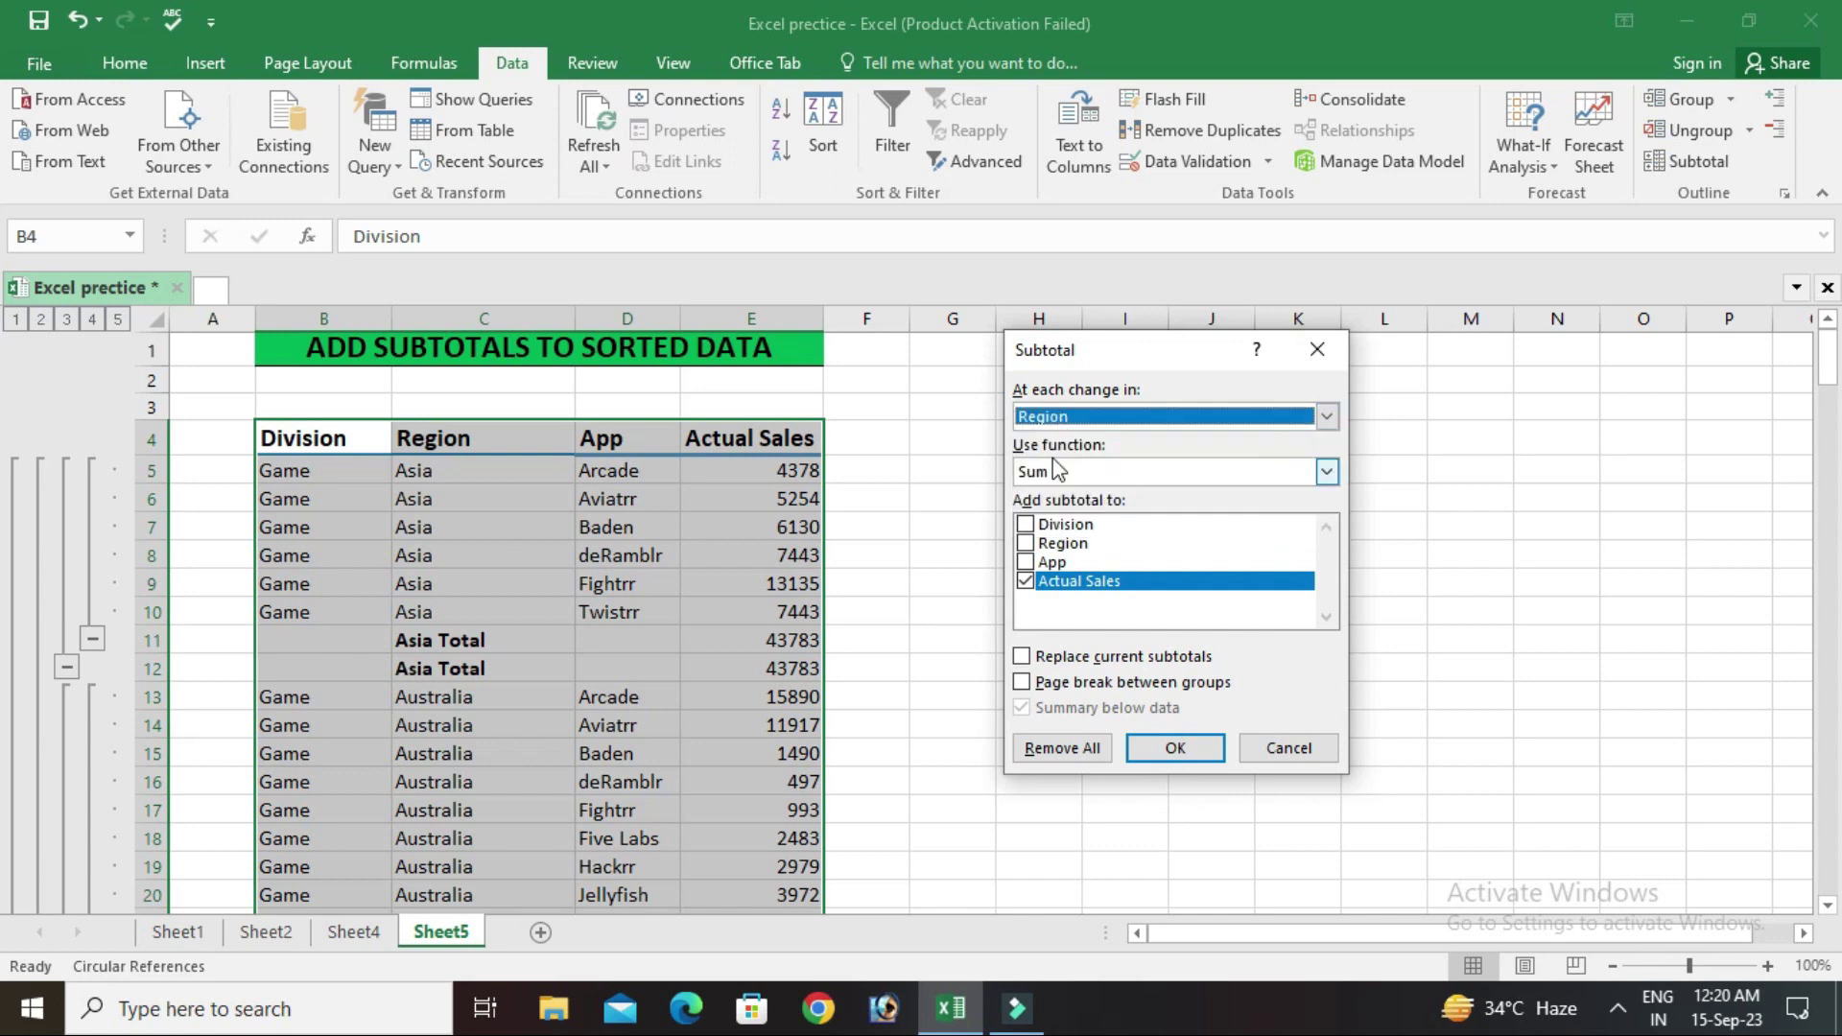
left_click(1023, 659)
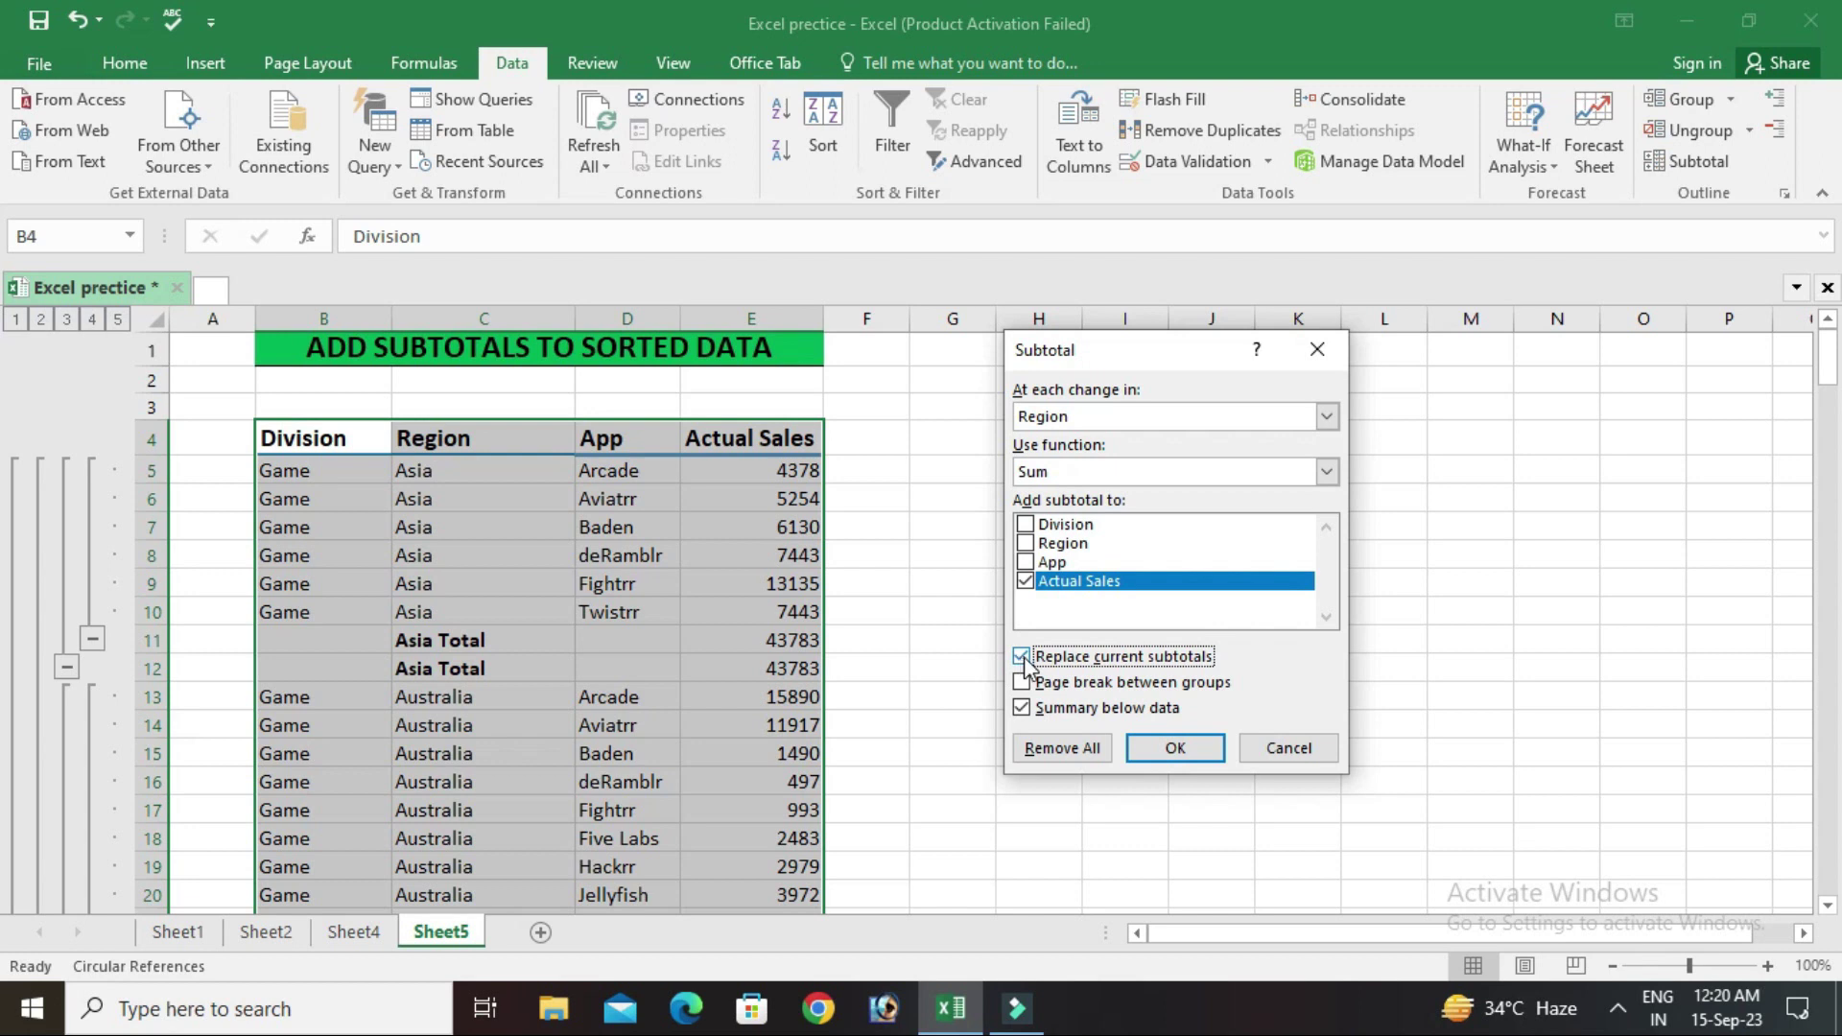
left_click(1175, 749)
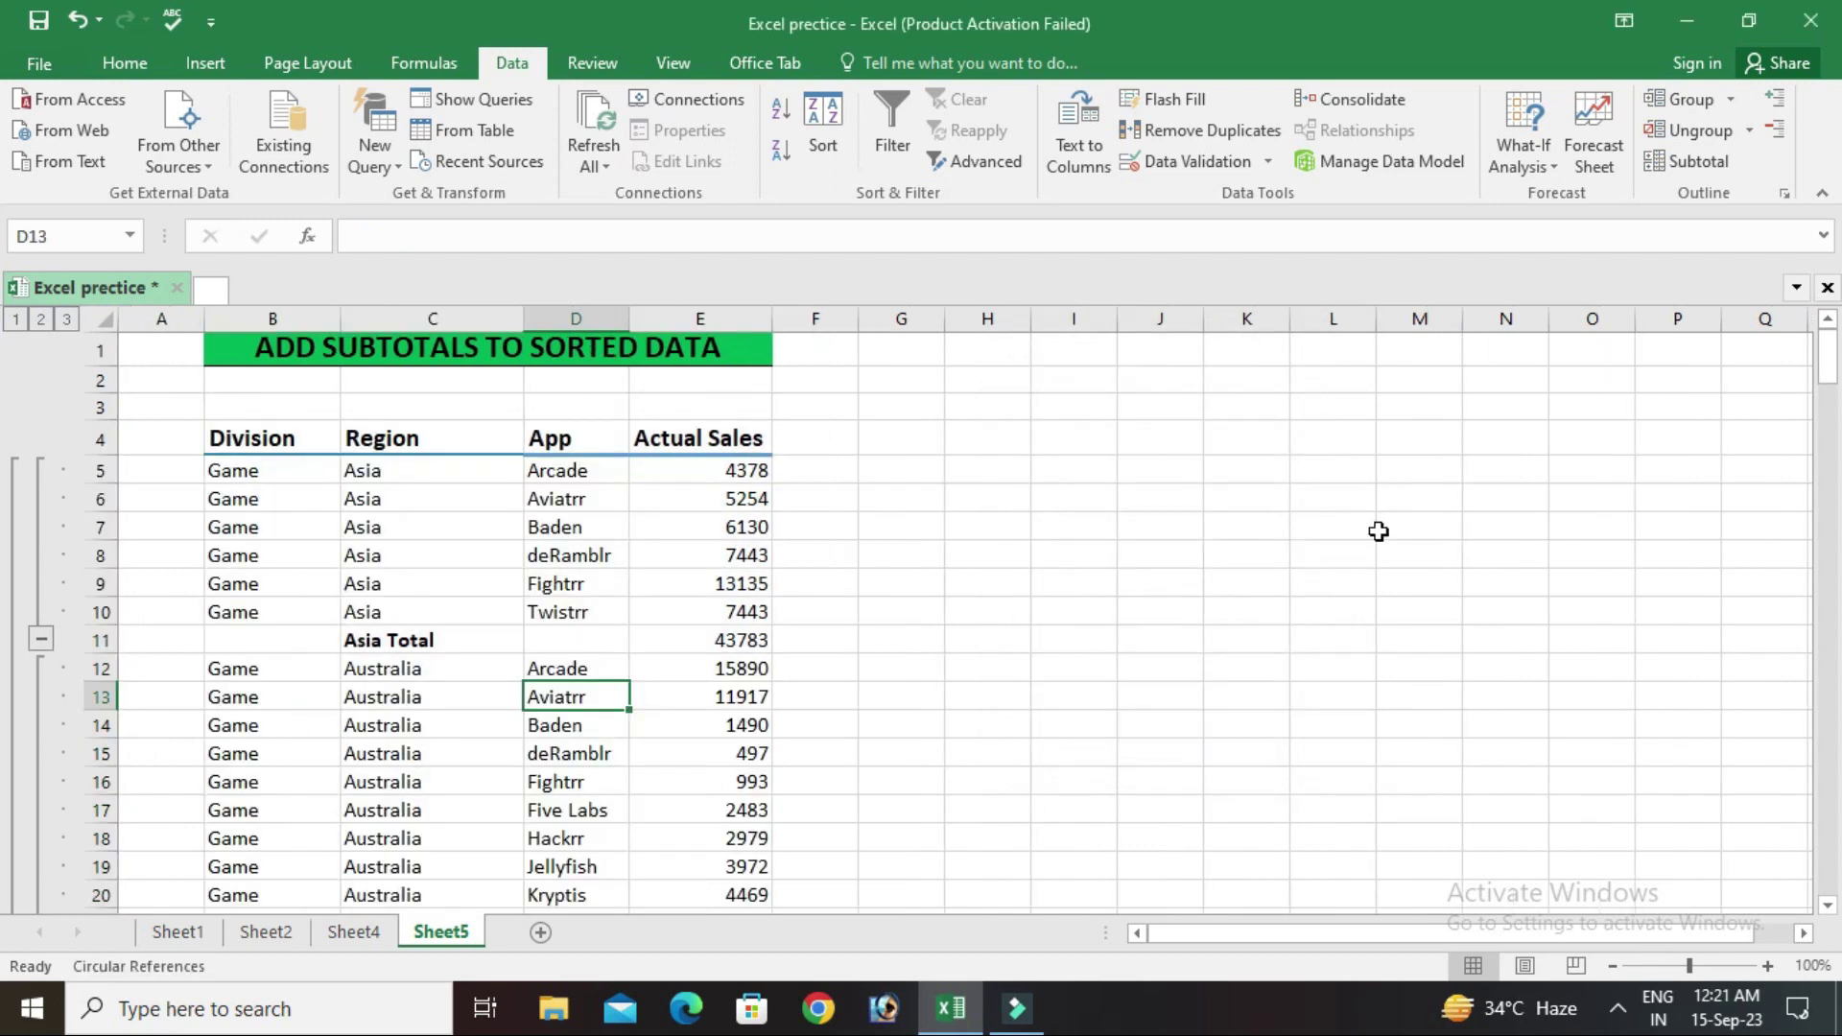
Step: Reapply the Region subtotals with a page break between groups
mouse_move(1828, 379)
left_mouse_down()
mouse_move(1834, 407)
mouse_move(1833, 389)
left_mouse_up()
left_click(1697, 163)
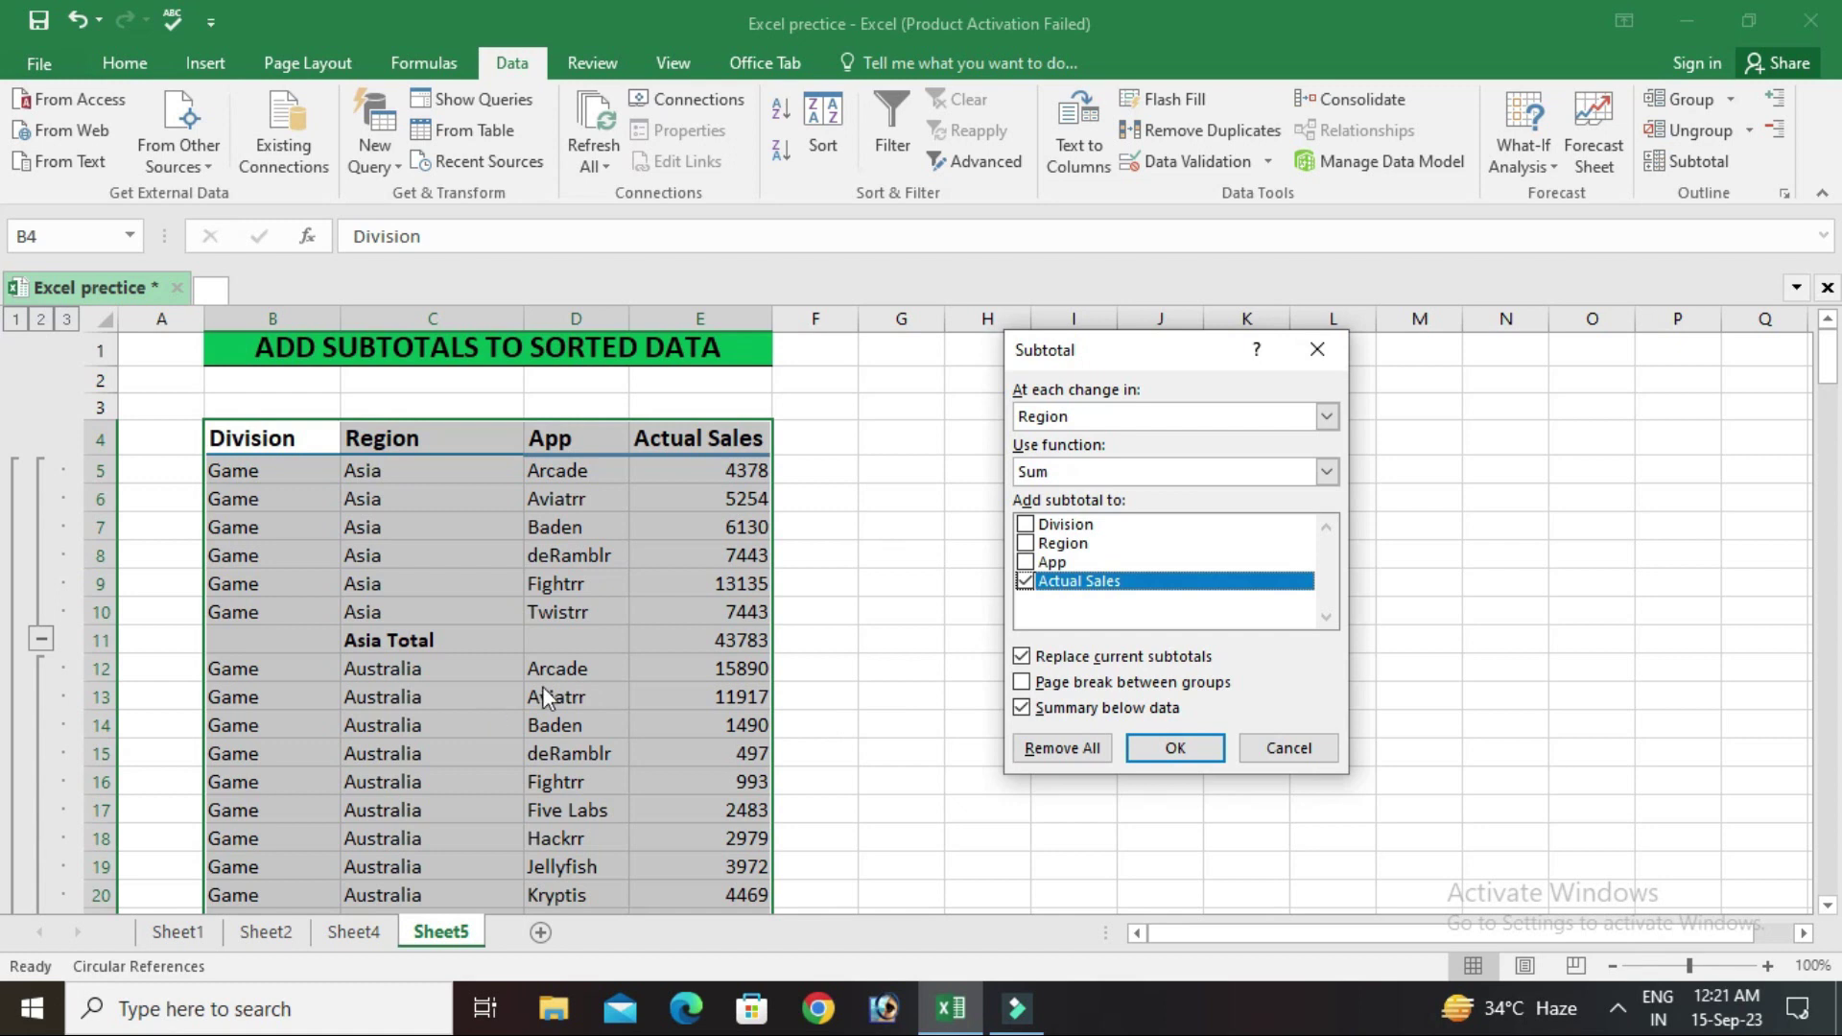
left_click(1022, 683)
left_click(1155, 751)
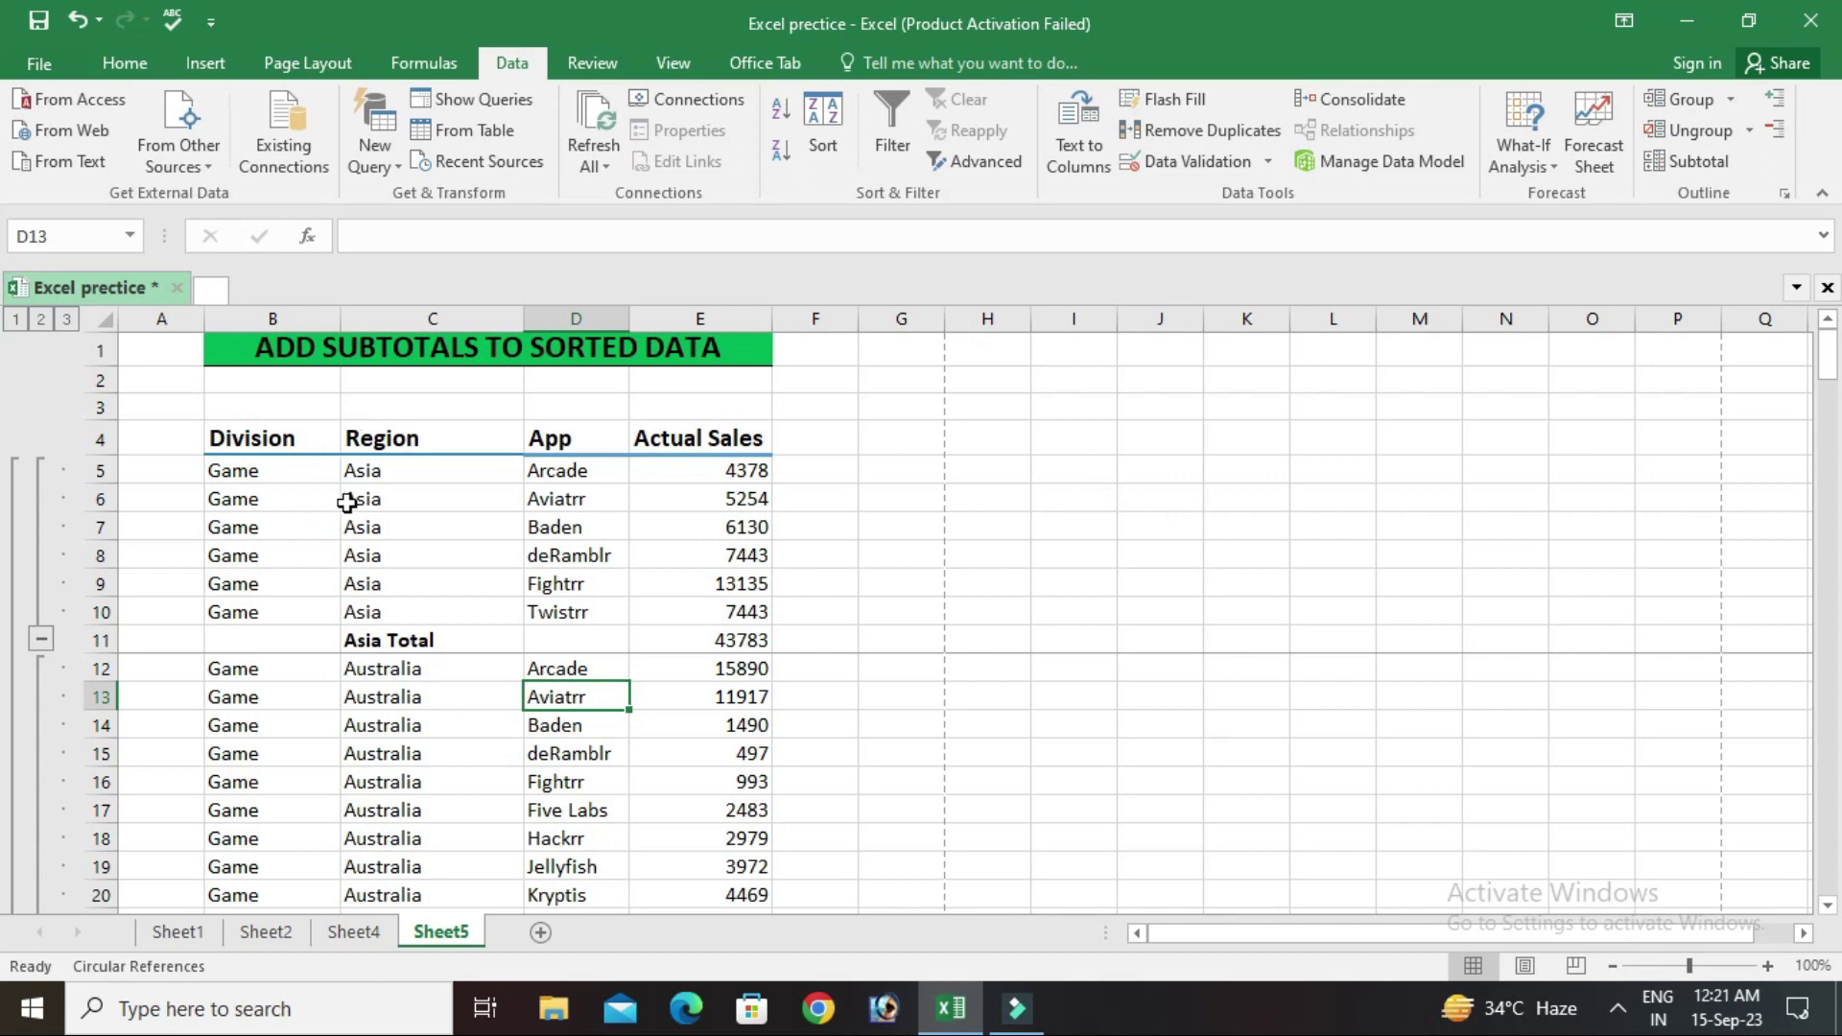
Step: Examine the print preview pages to check that each region group is on its own page, and return to the worksheet
left_click(35, 63)
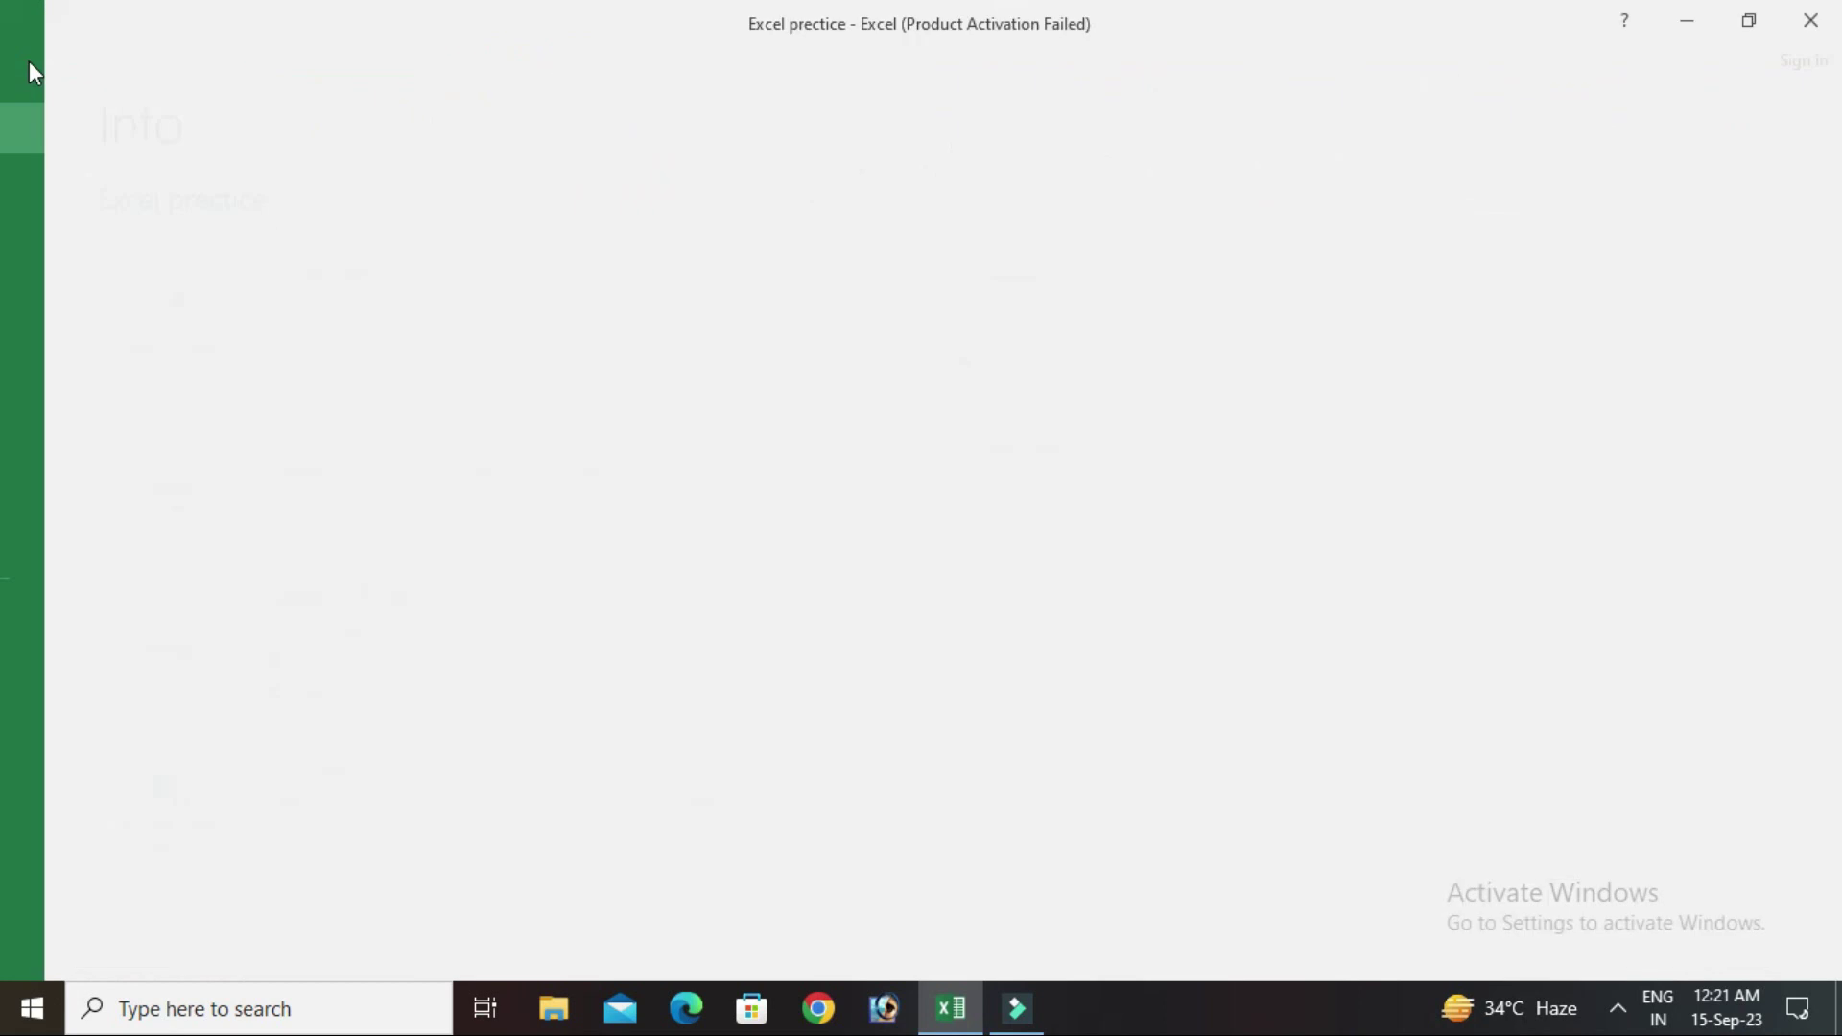
left_click(79, 383)
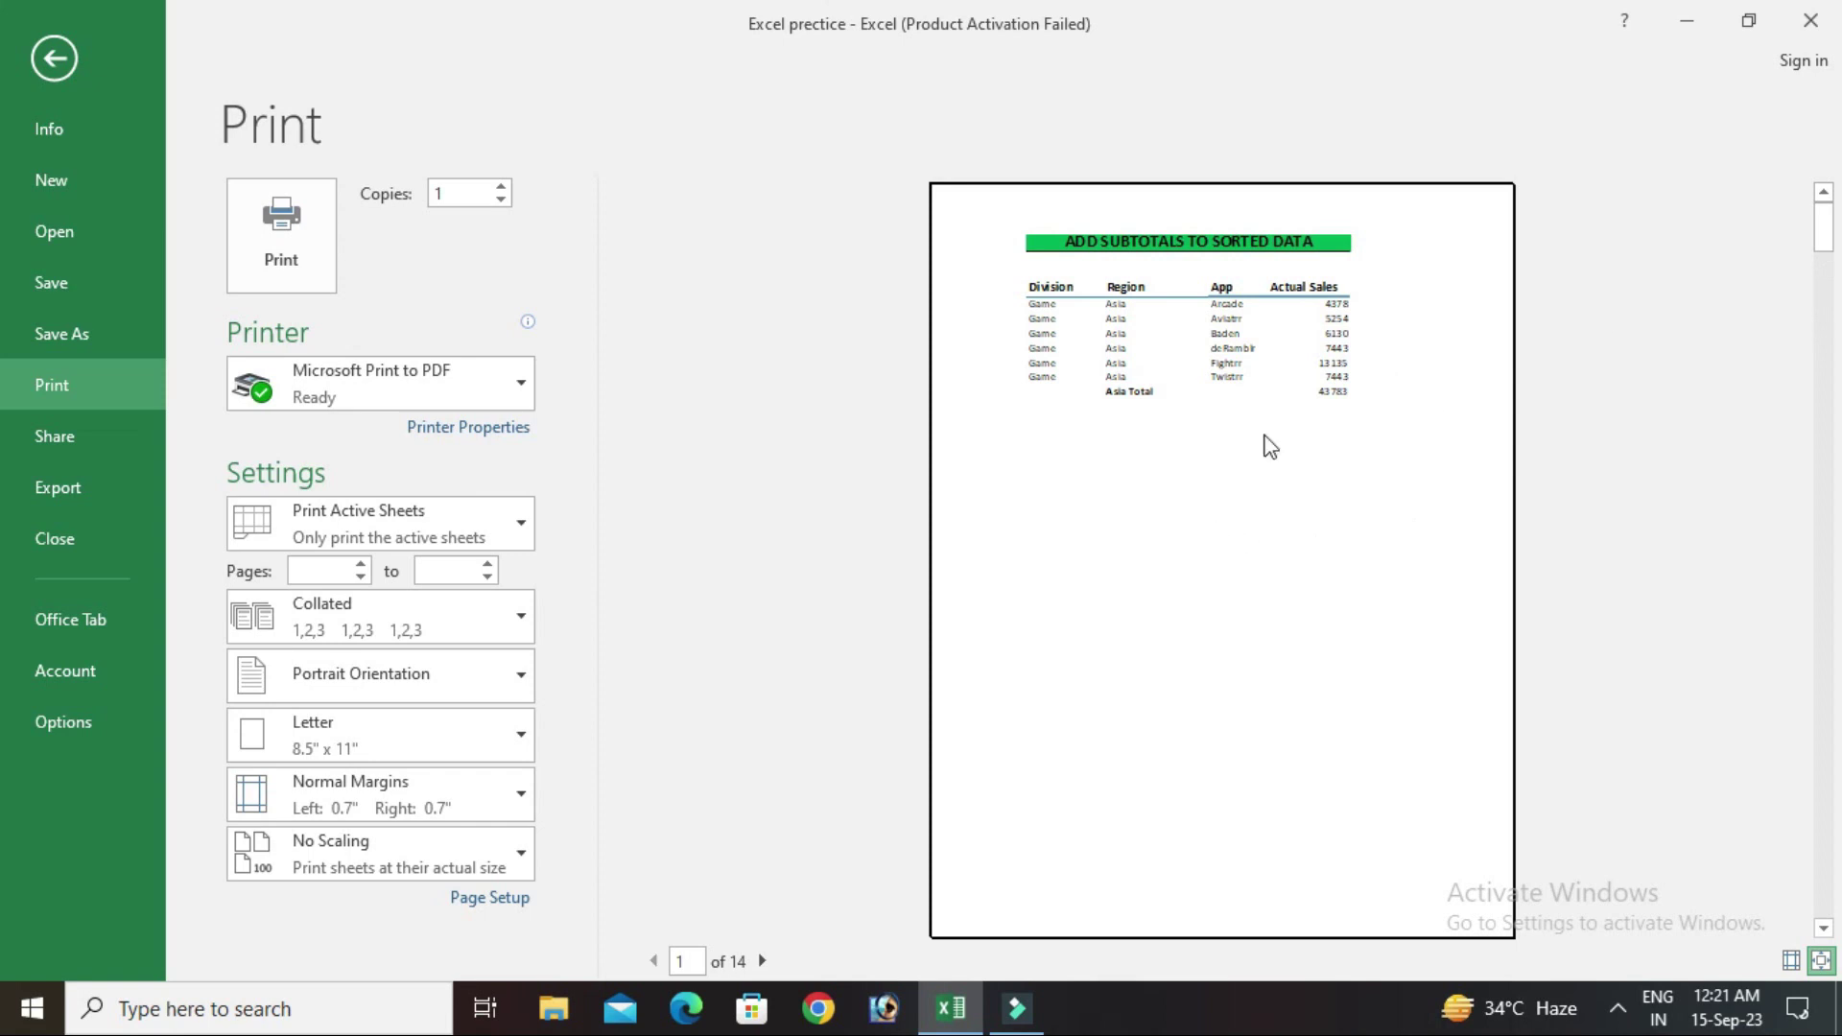
scroll(1335, 527, "down", 2)
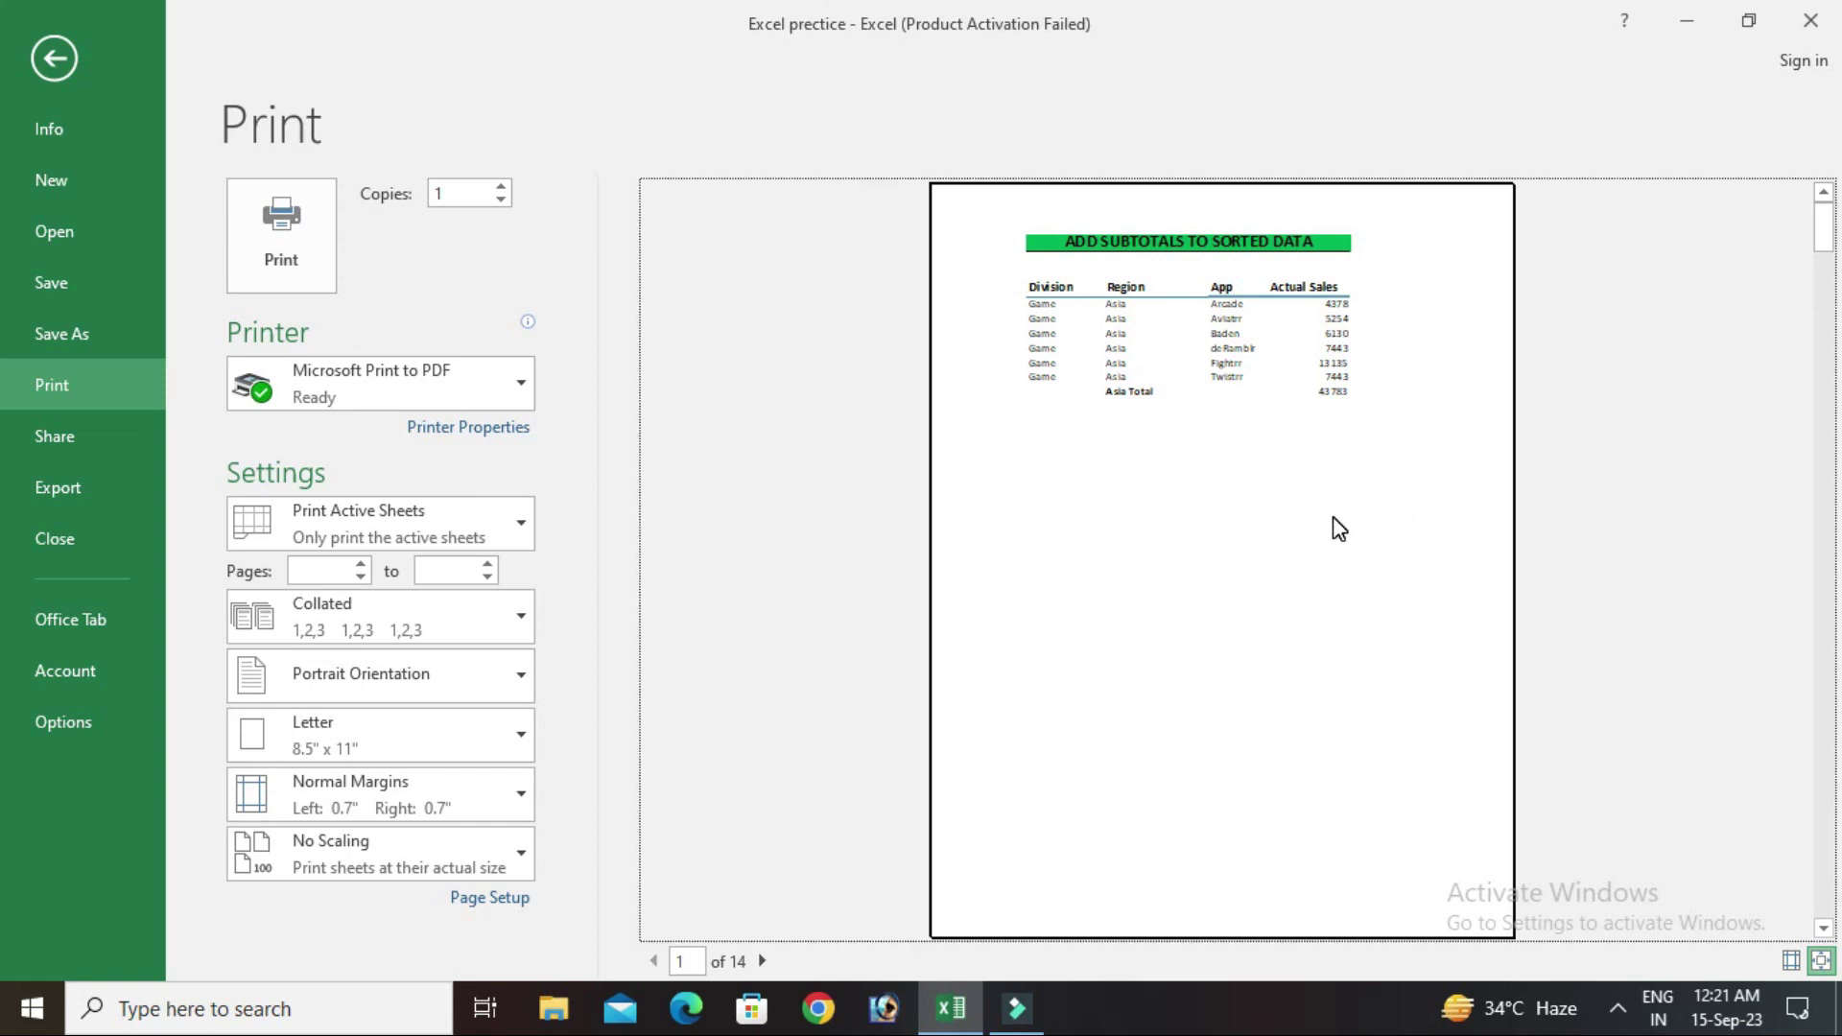
scroll(1339, 529, "down", 1)
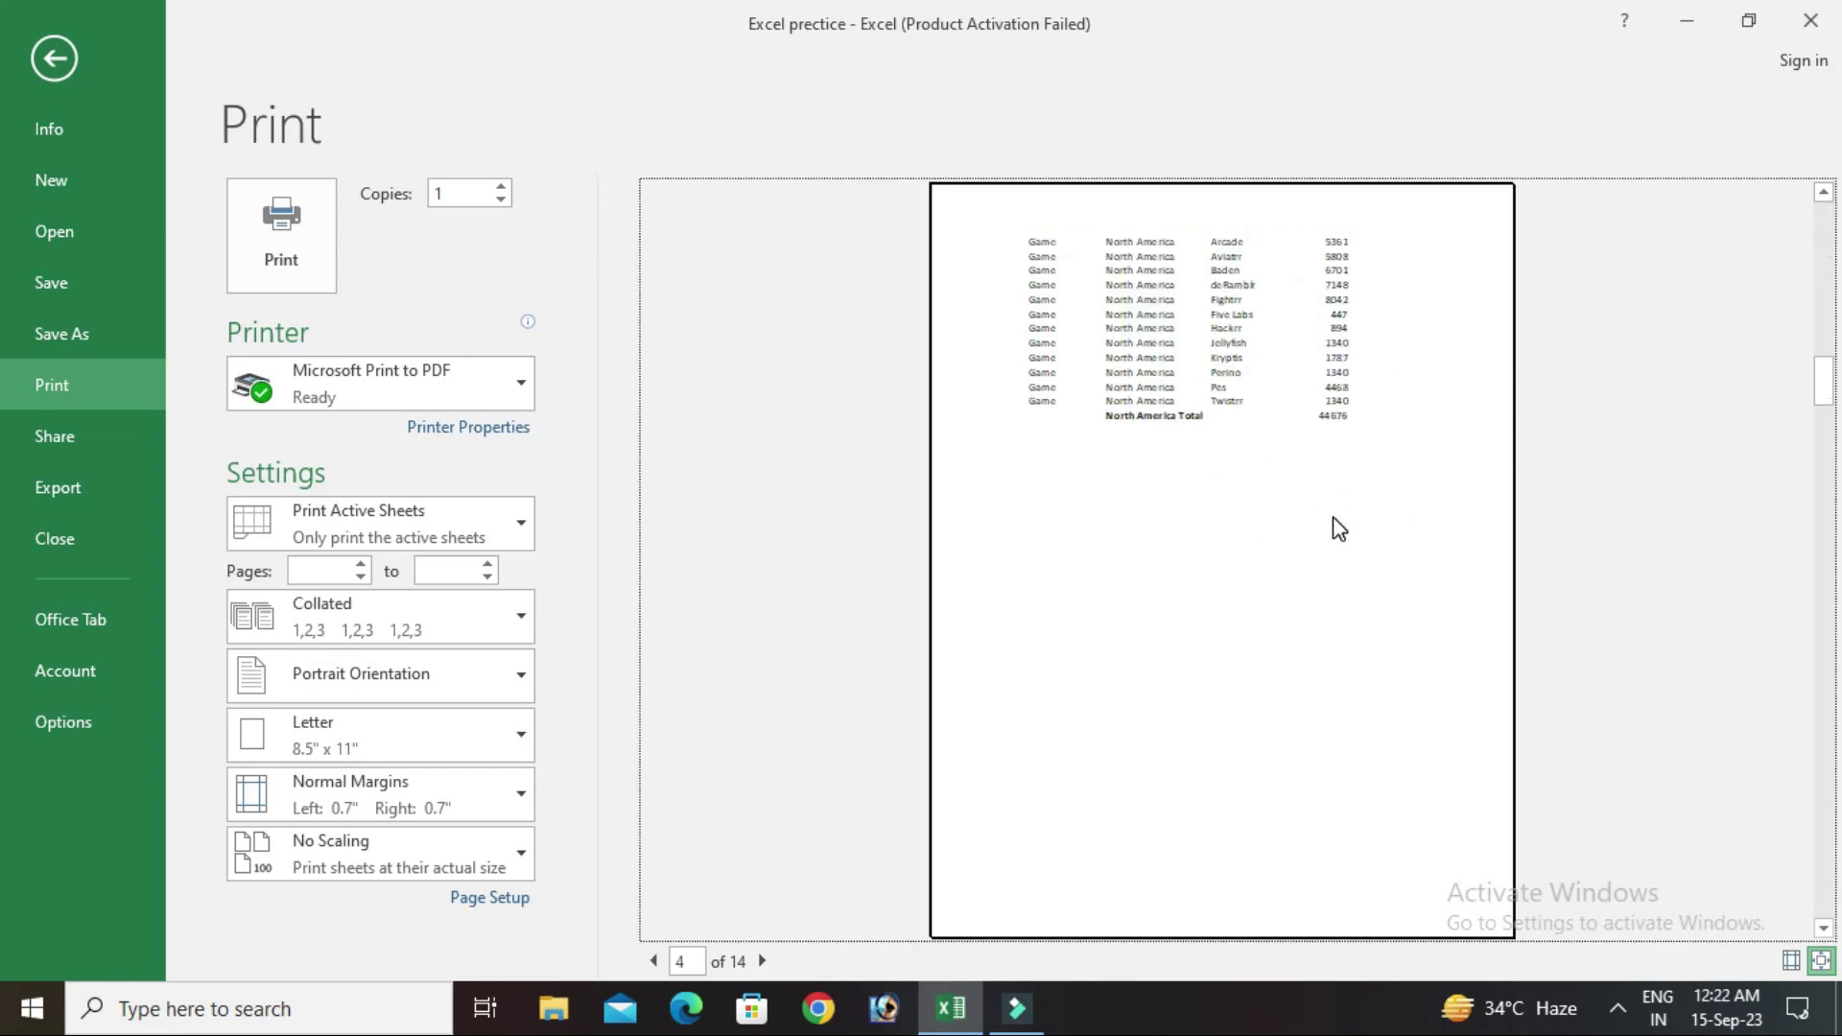
scroll(1339, 528, "up", 3)
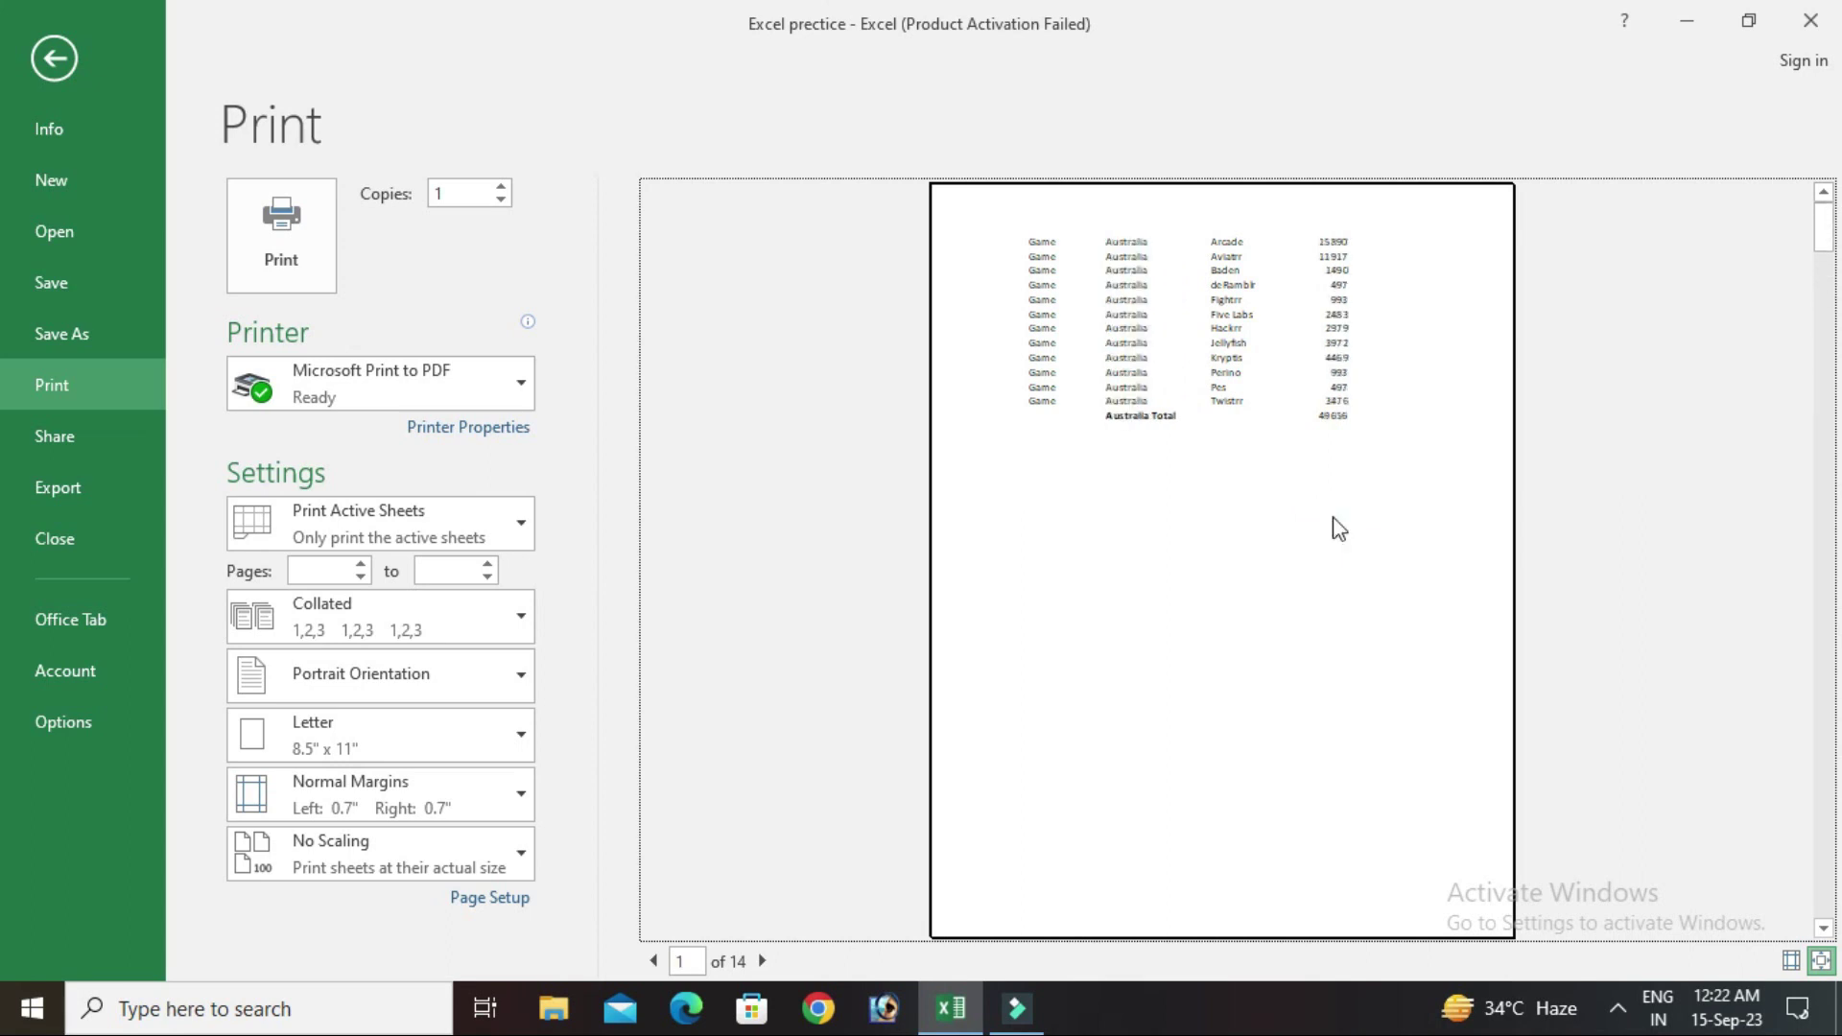
scroll(1339, 529, "down", 3)
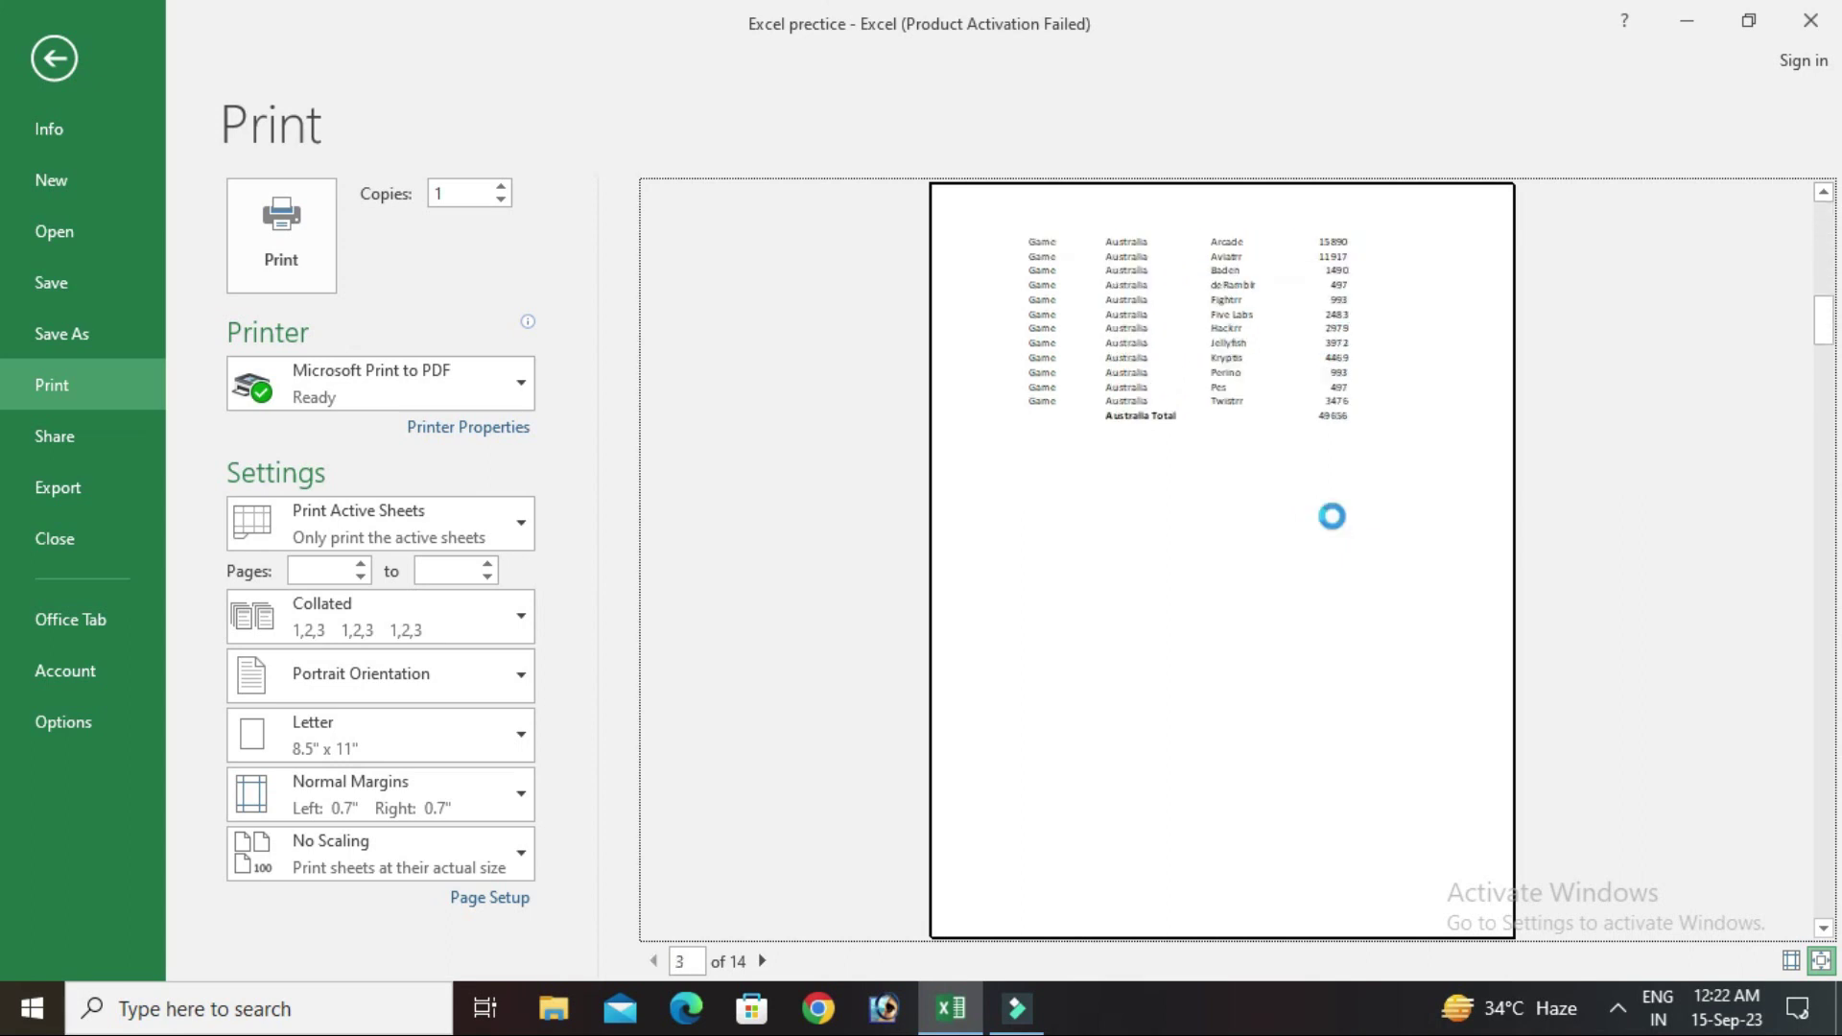
scroll(1340, 529, "up", 2)
scroll(1339, 529, "down", 1)
scroll(1339, 529, "up", 2)
scroll(1339, 529, "down", 1)
scroll(1339, 528, "up", 1)
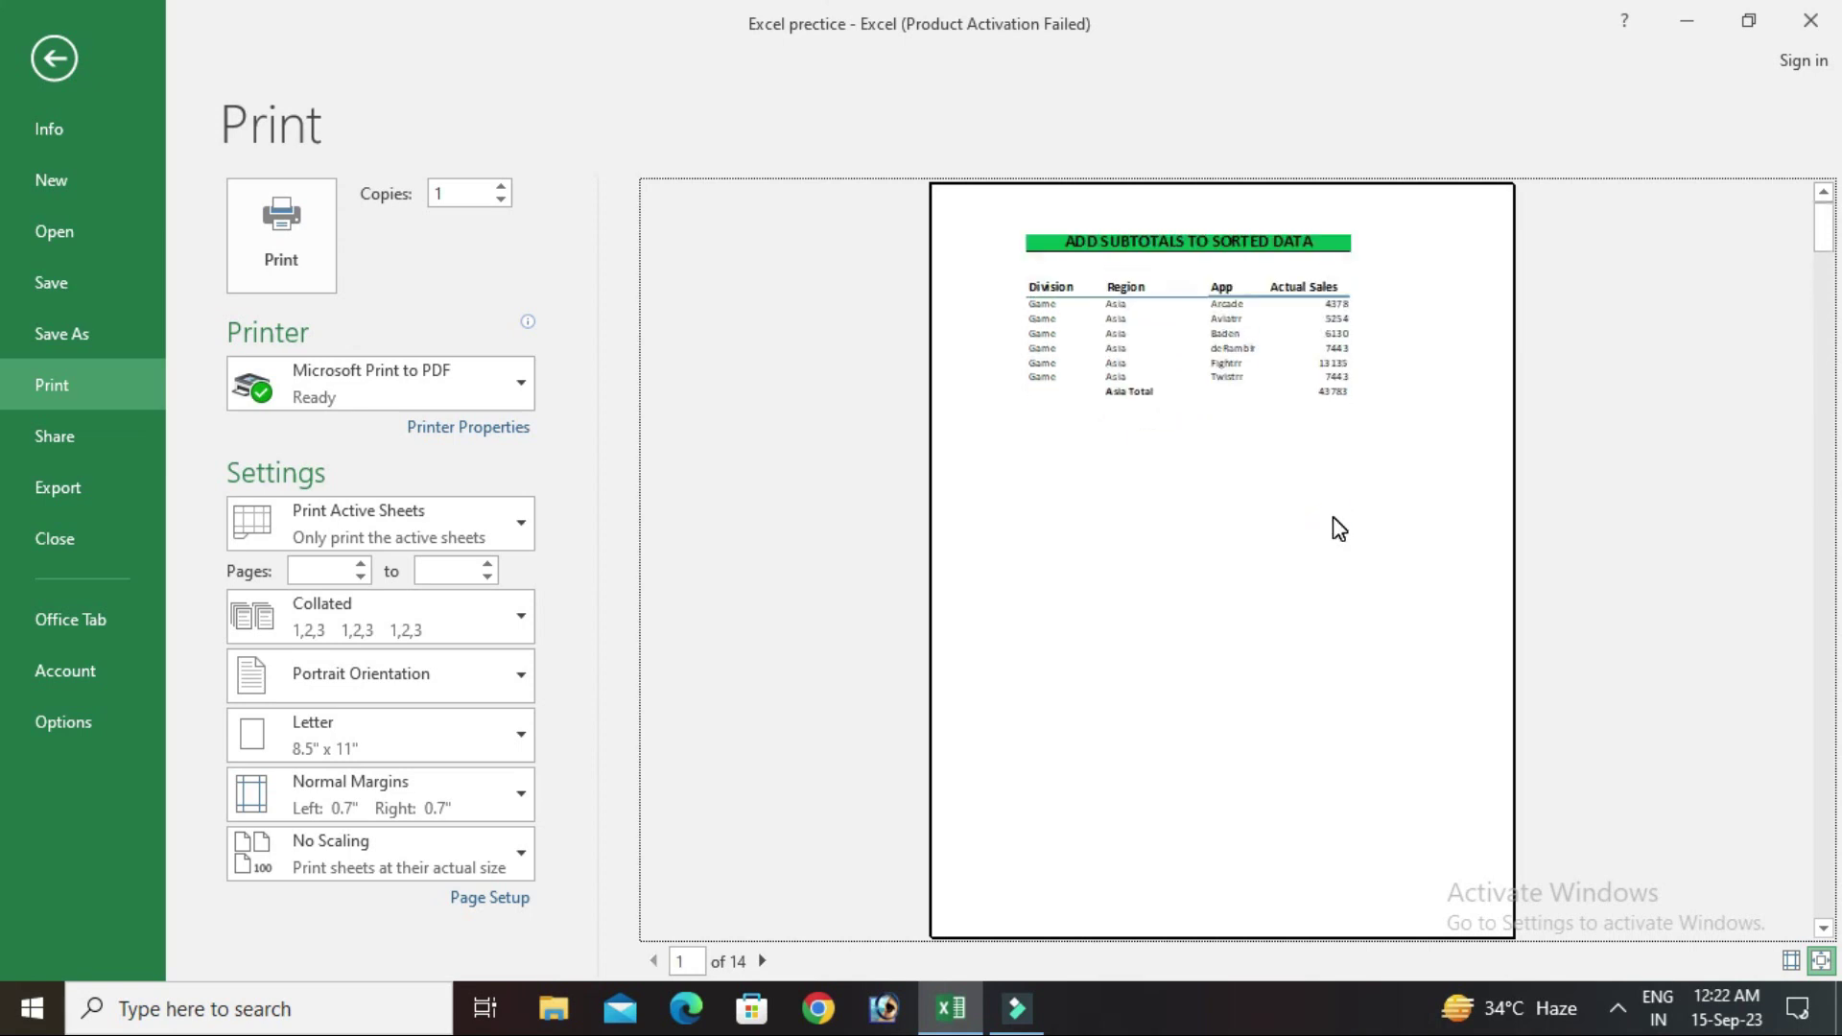
left_click(56, 53)
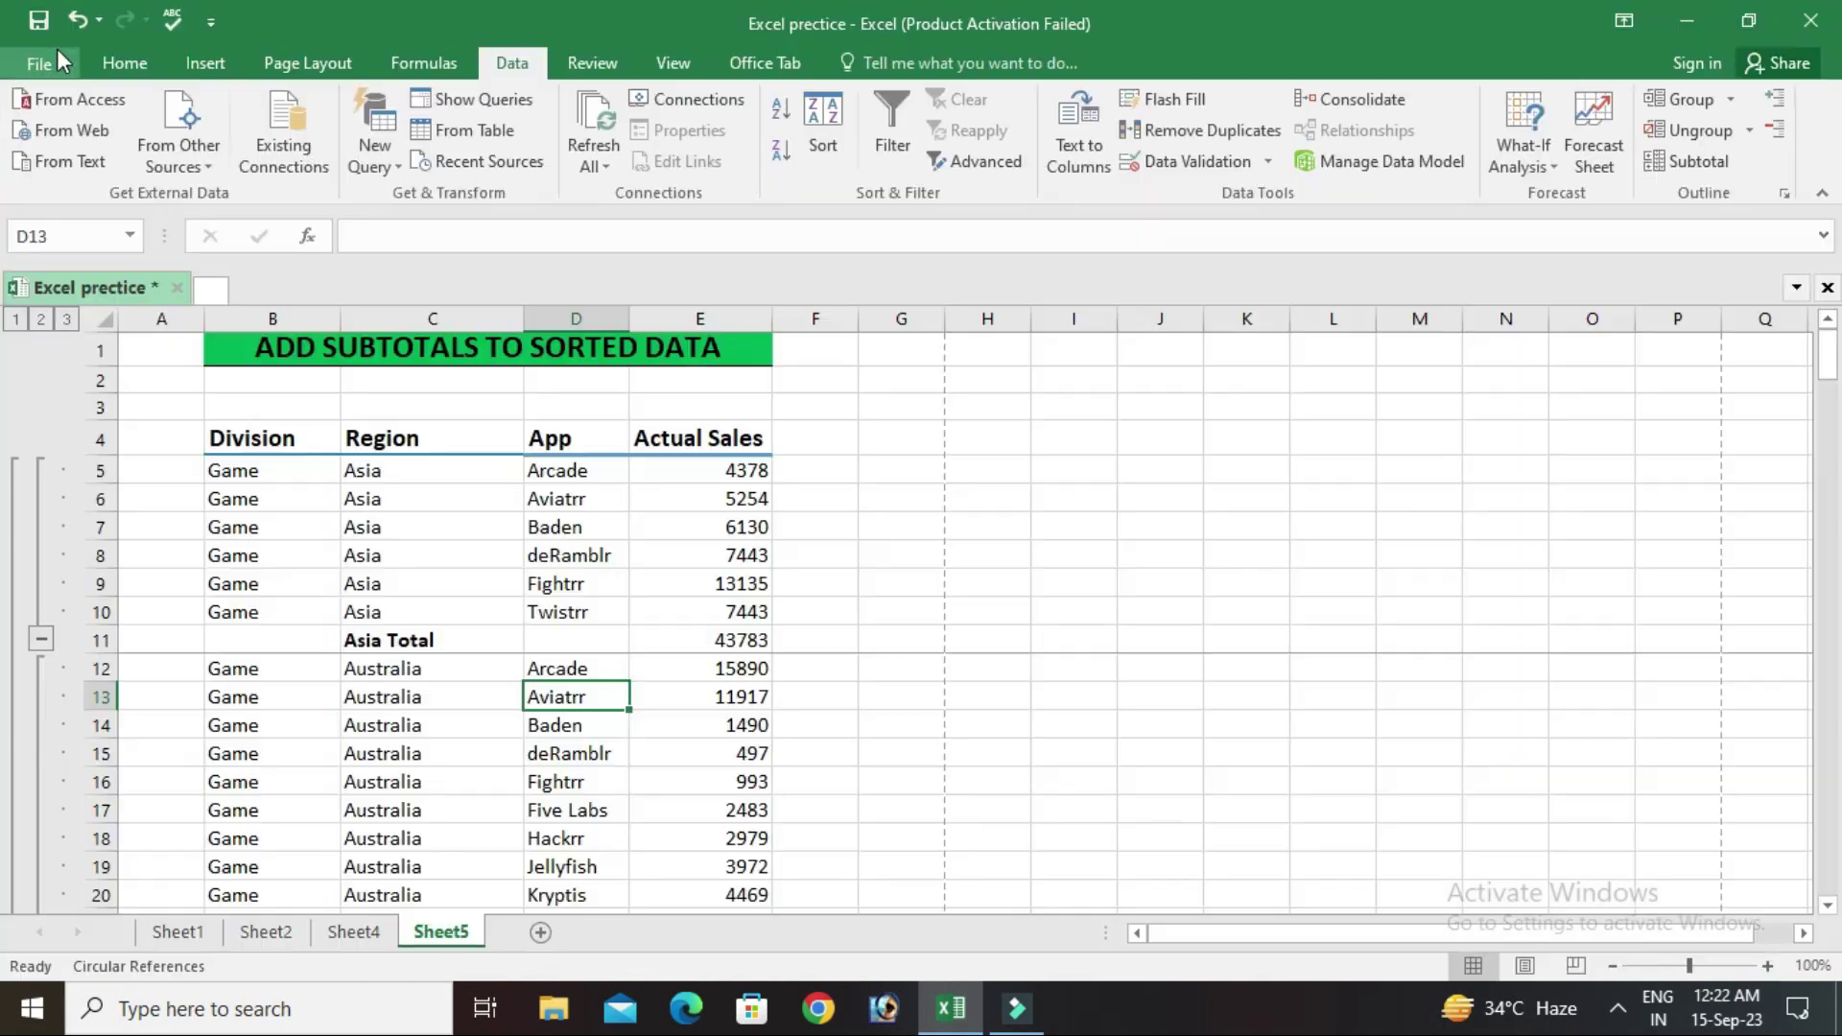
Step: Set row 4 ($4:$4) as the print title row to repeat at the top of every printed page
left_click(299, 65)
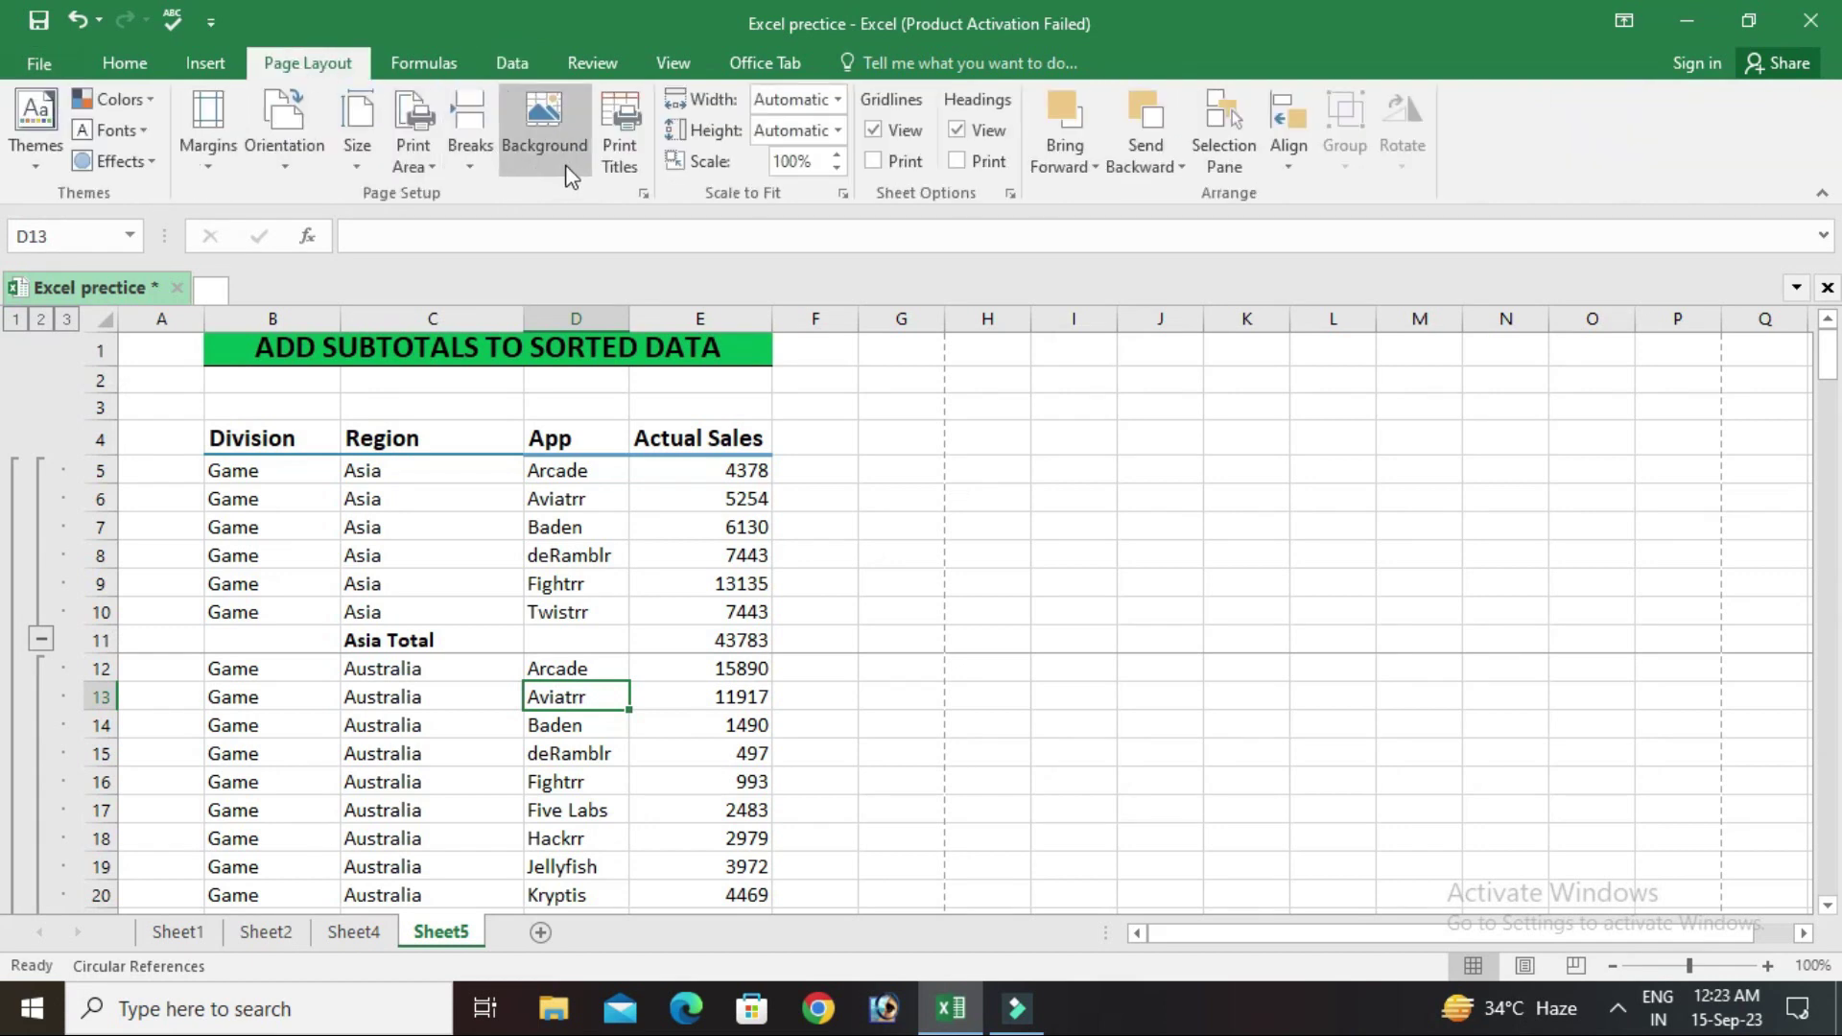
left_click(630, 165)
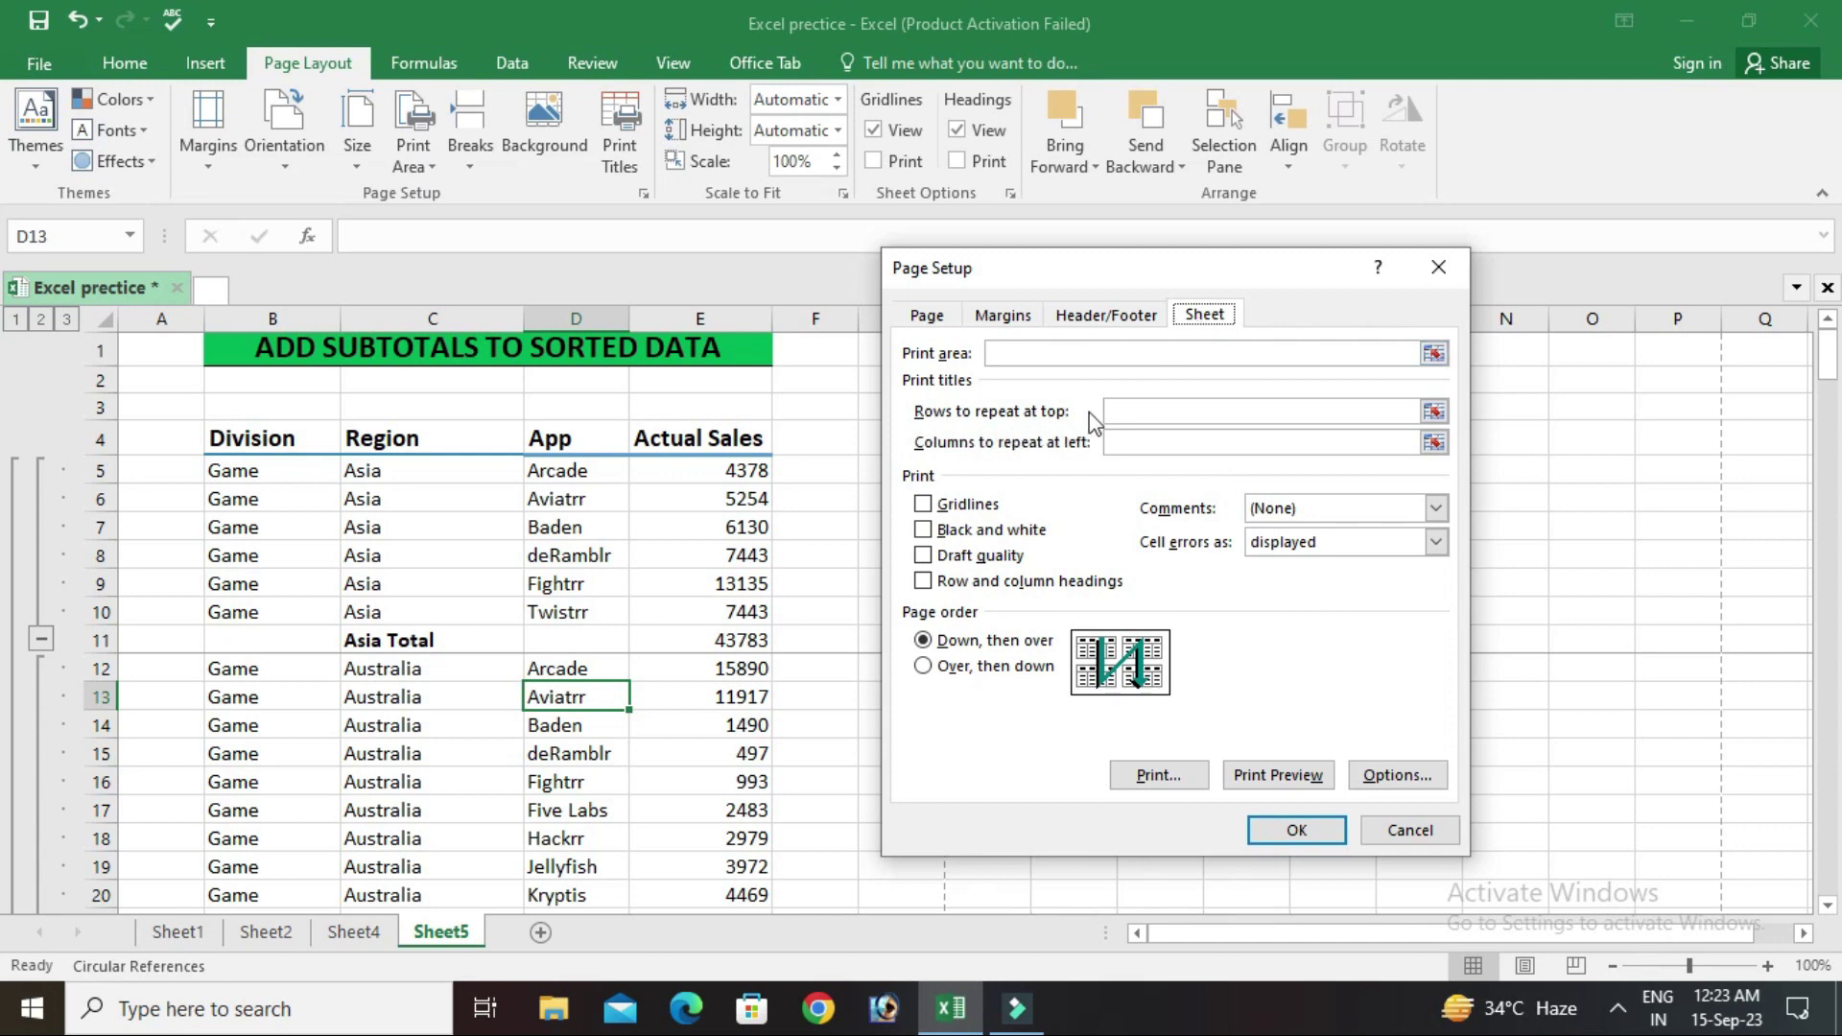
left_click(1120, 412)
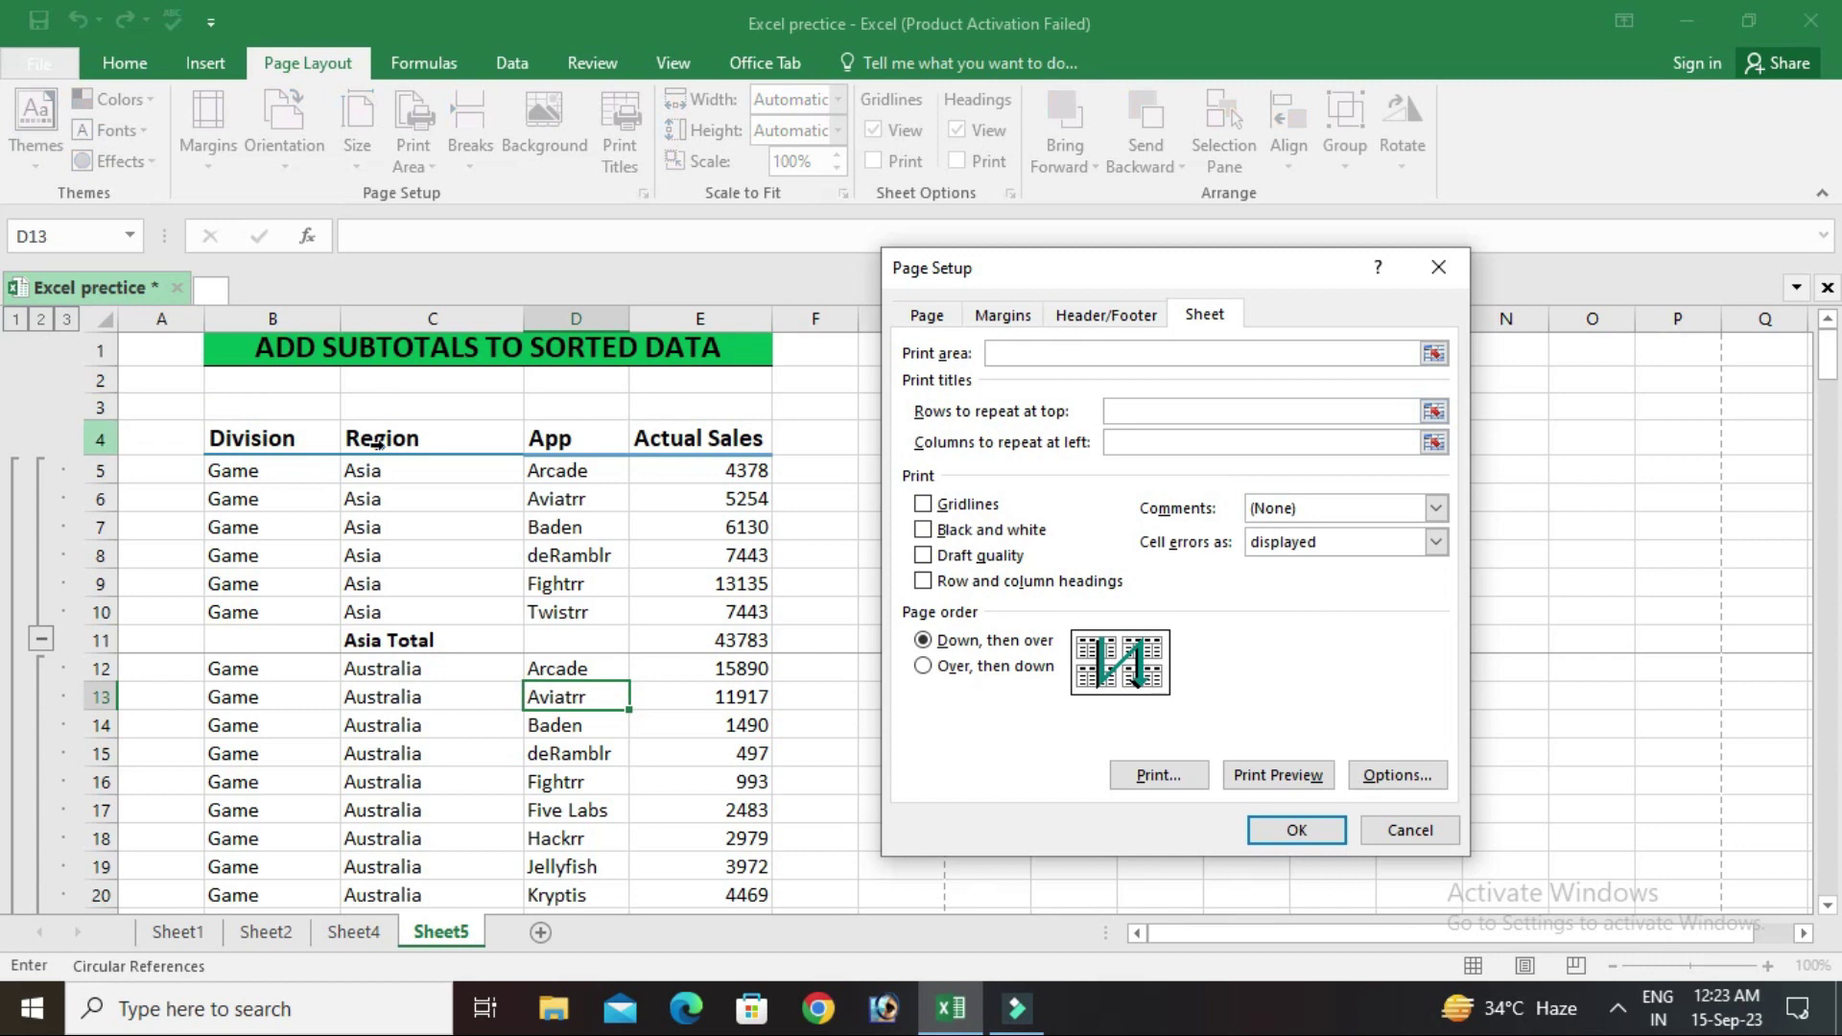
left_click(159, 437)
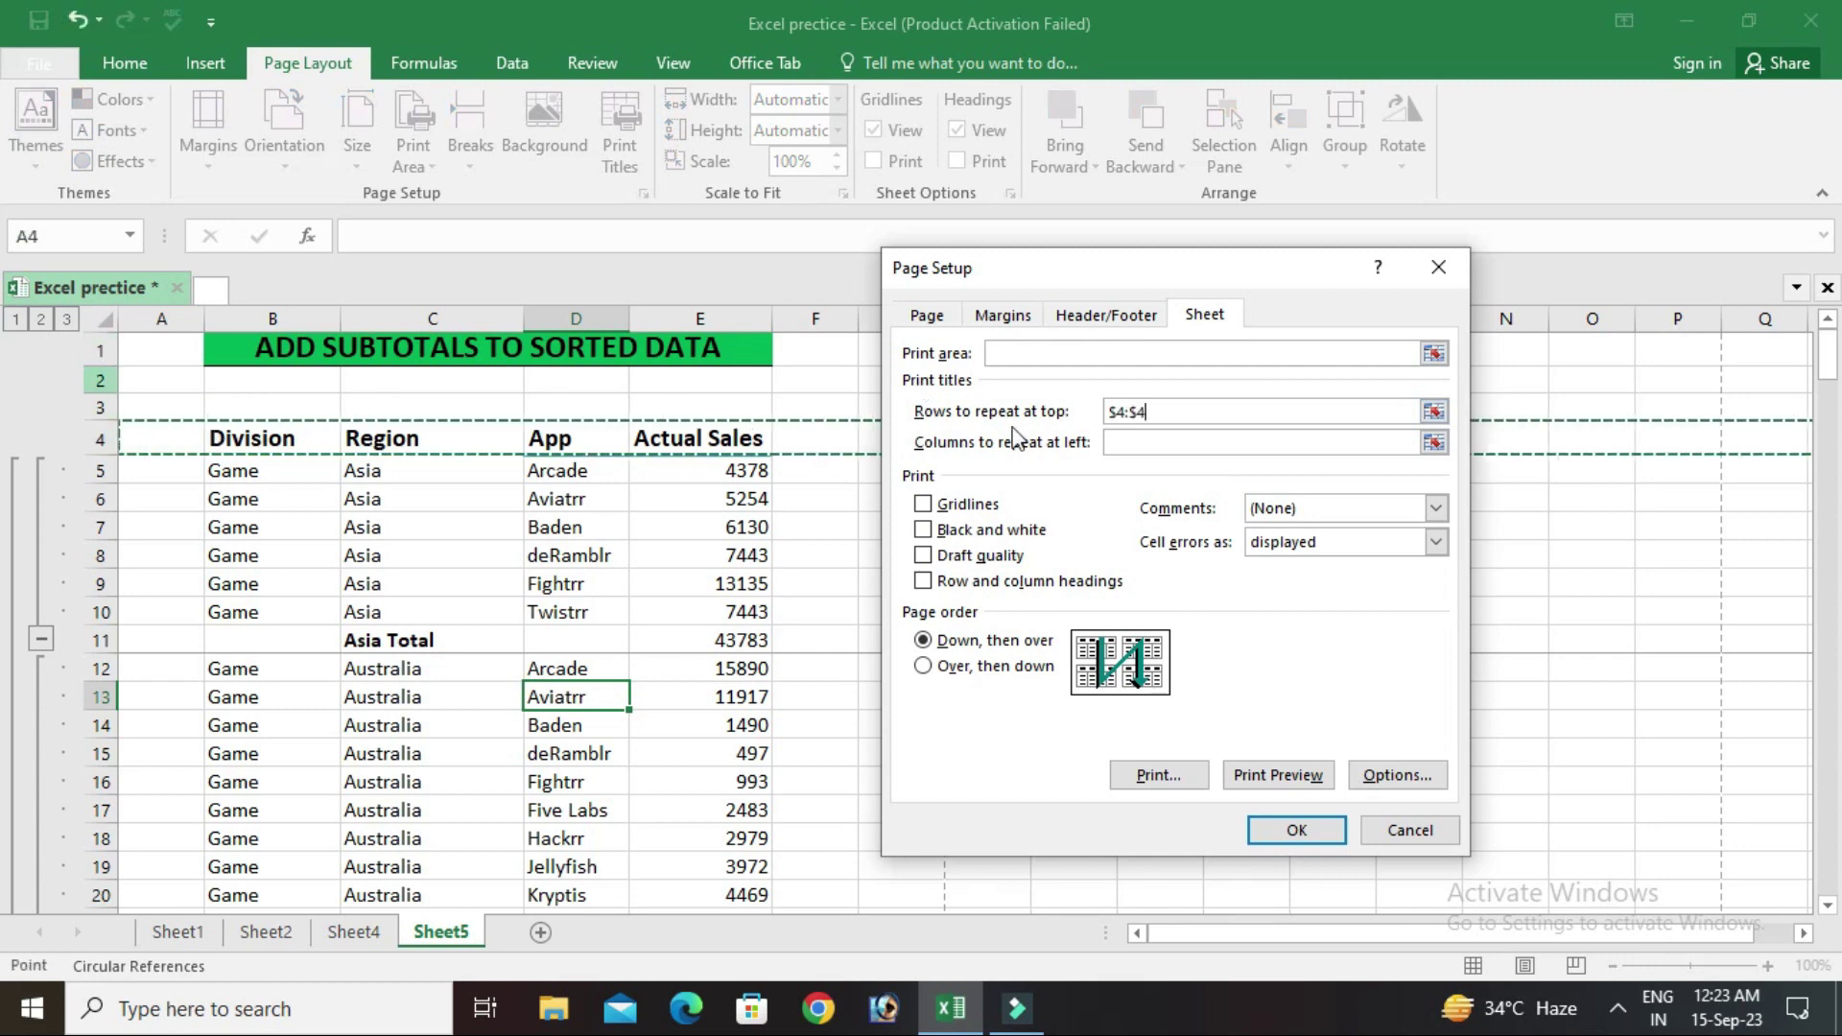
left_click(1295, 829)
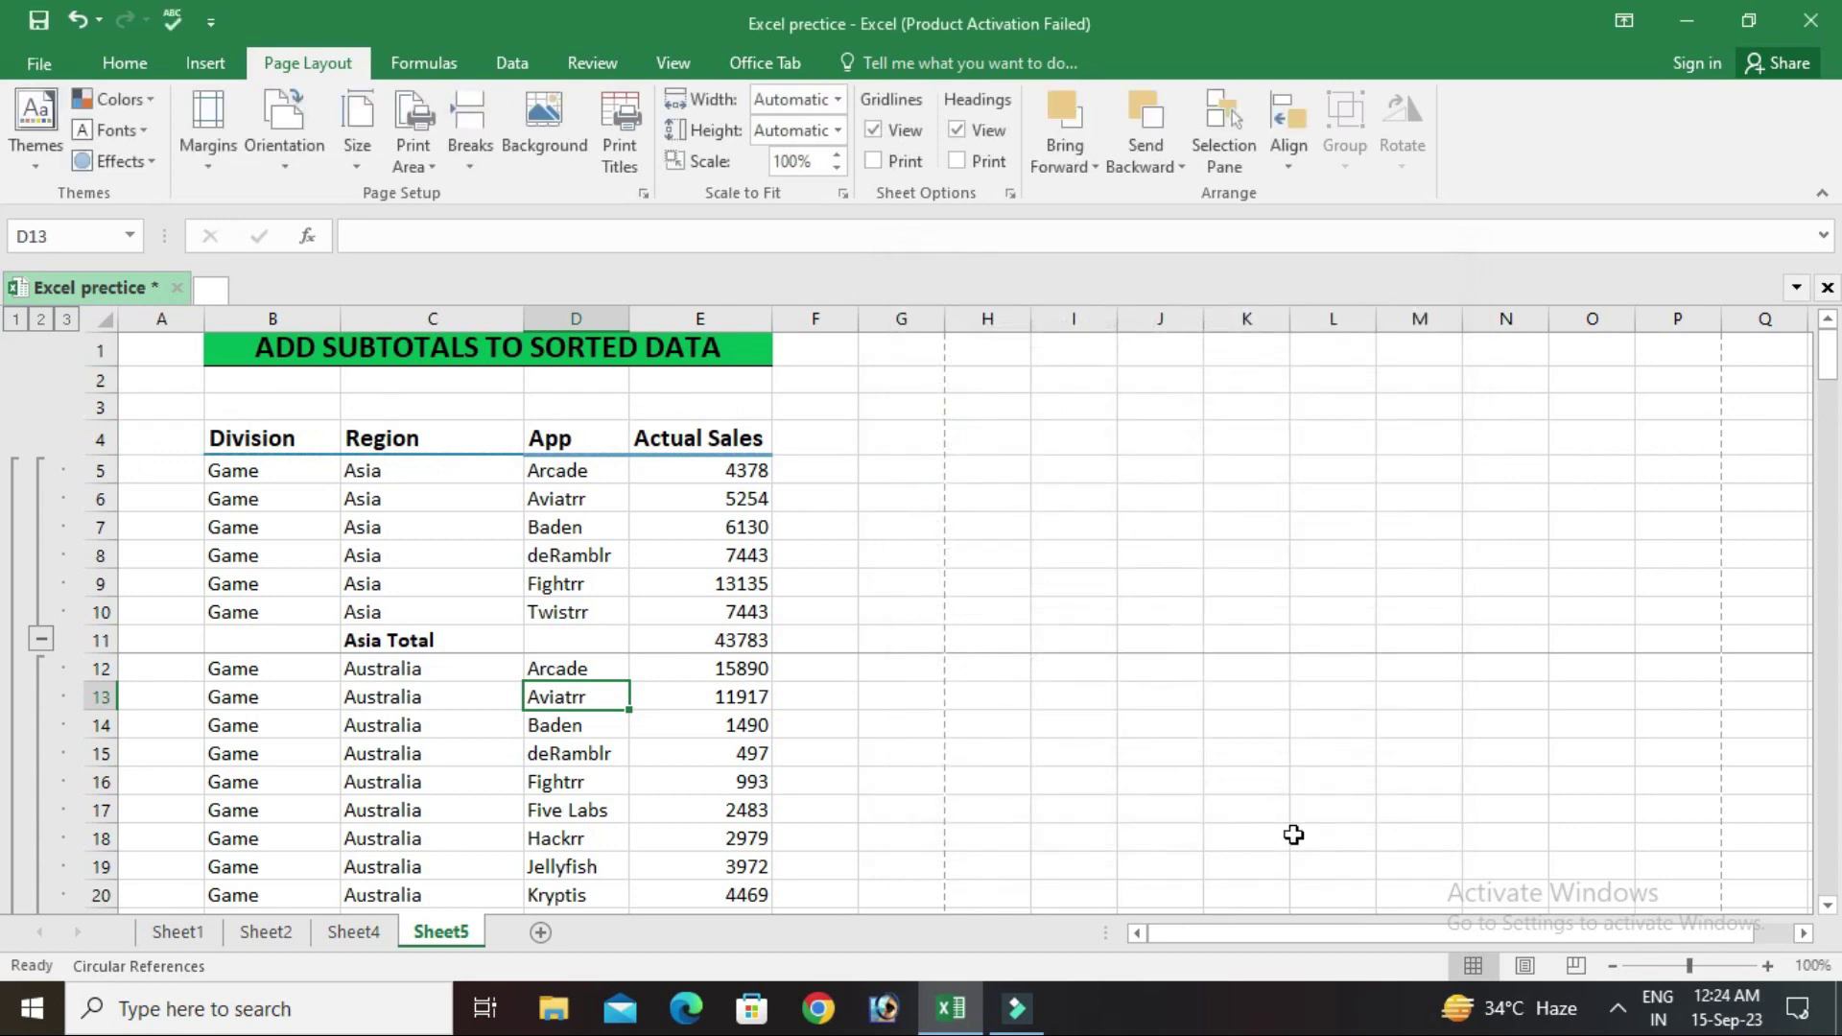
Step: Examine the print preview pages to check for the header row on each region's page, and return to the worksheet
left_click(34, 63)
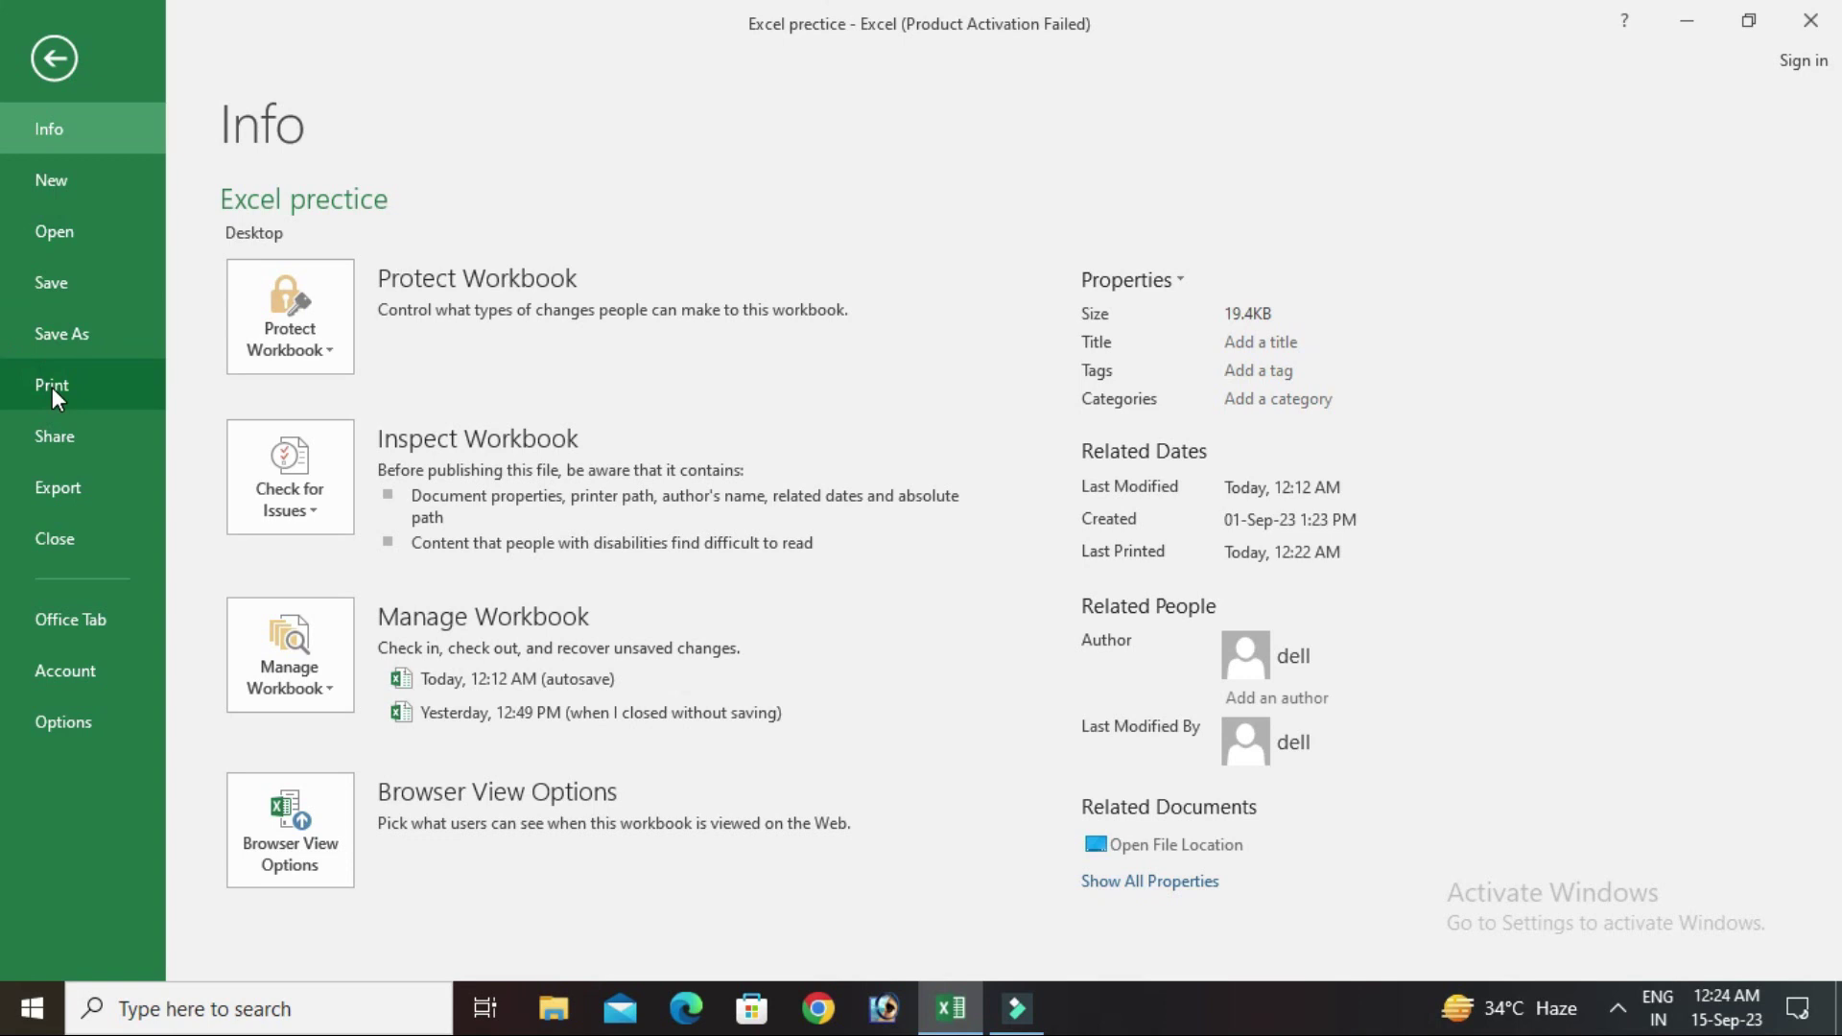
left_click(52, 388)
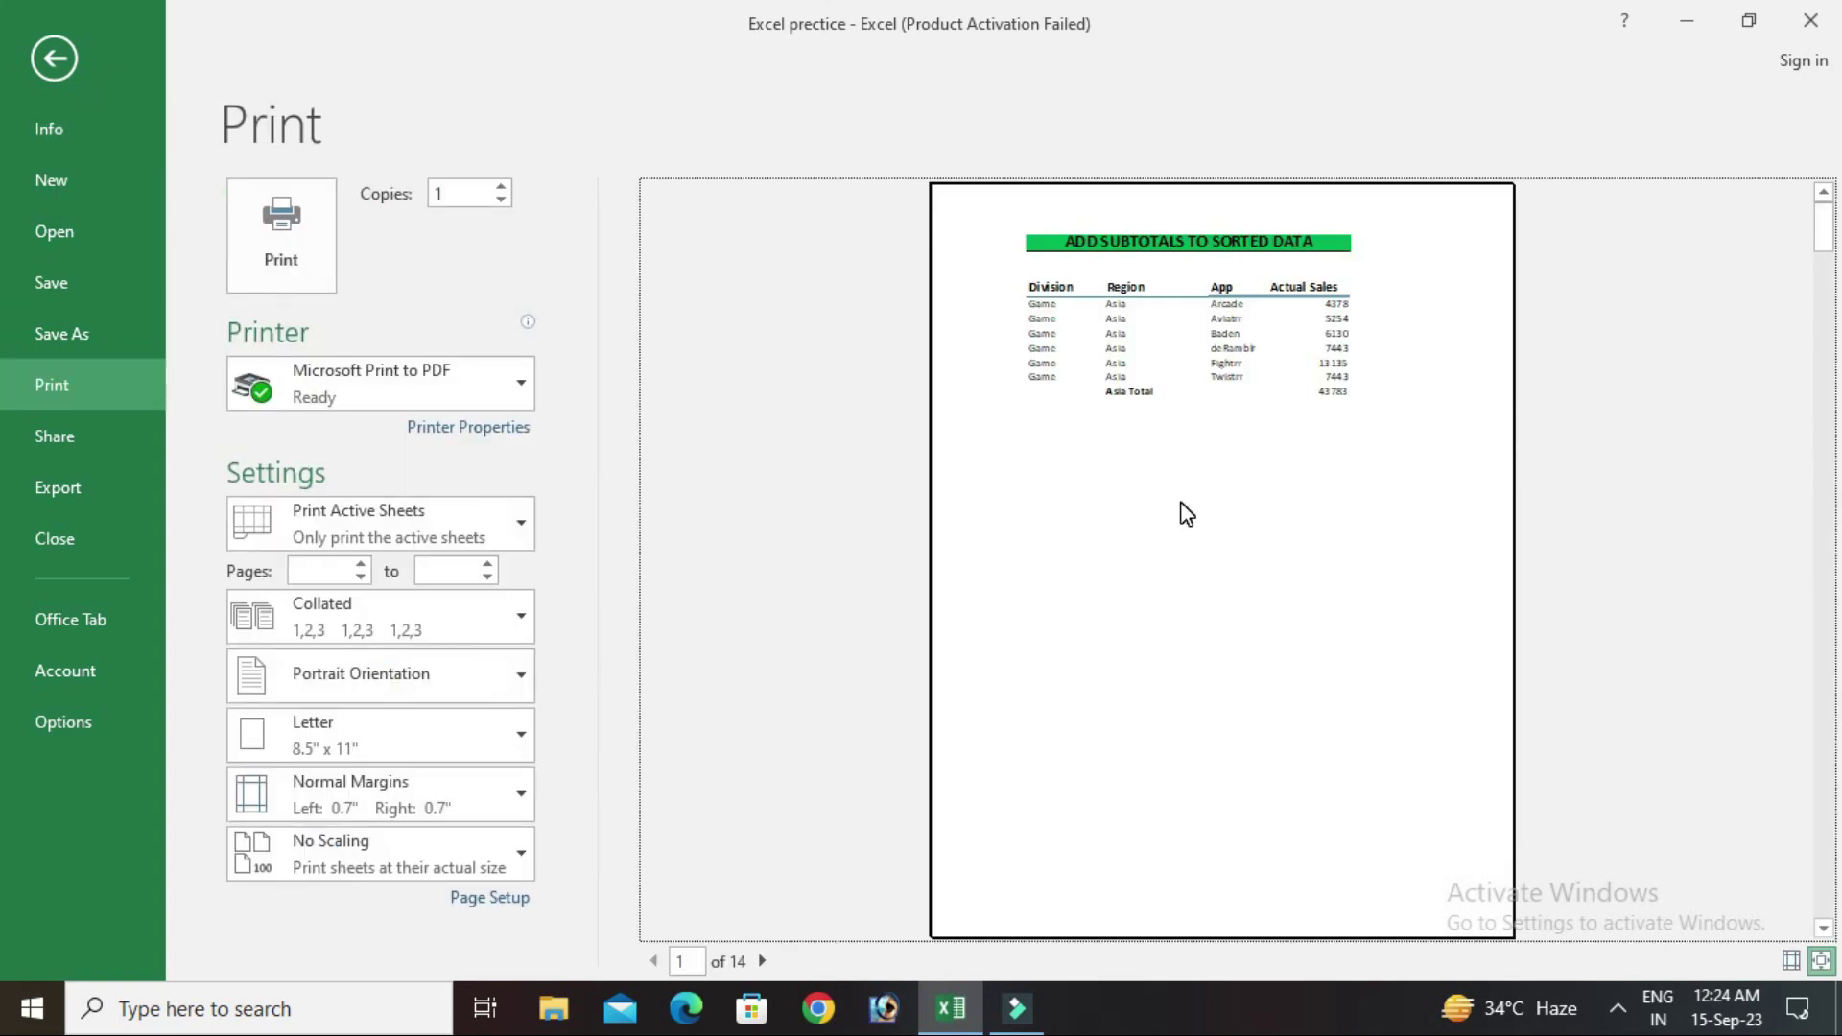
scroll(1187, 514, "down", 1)
scroll(1187, 513, "down", 1)
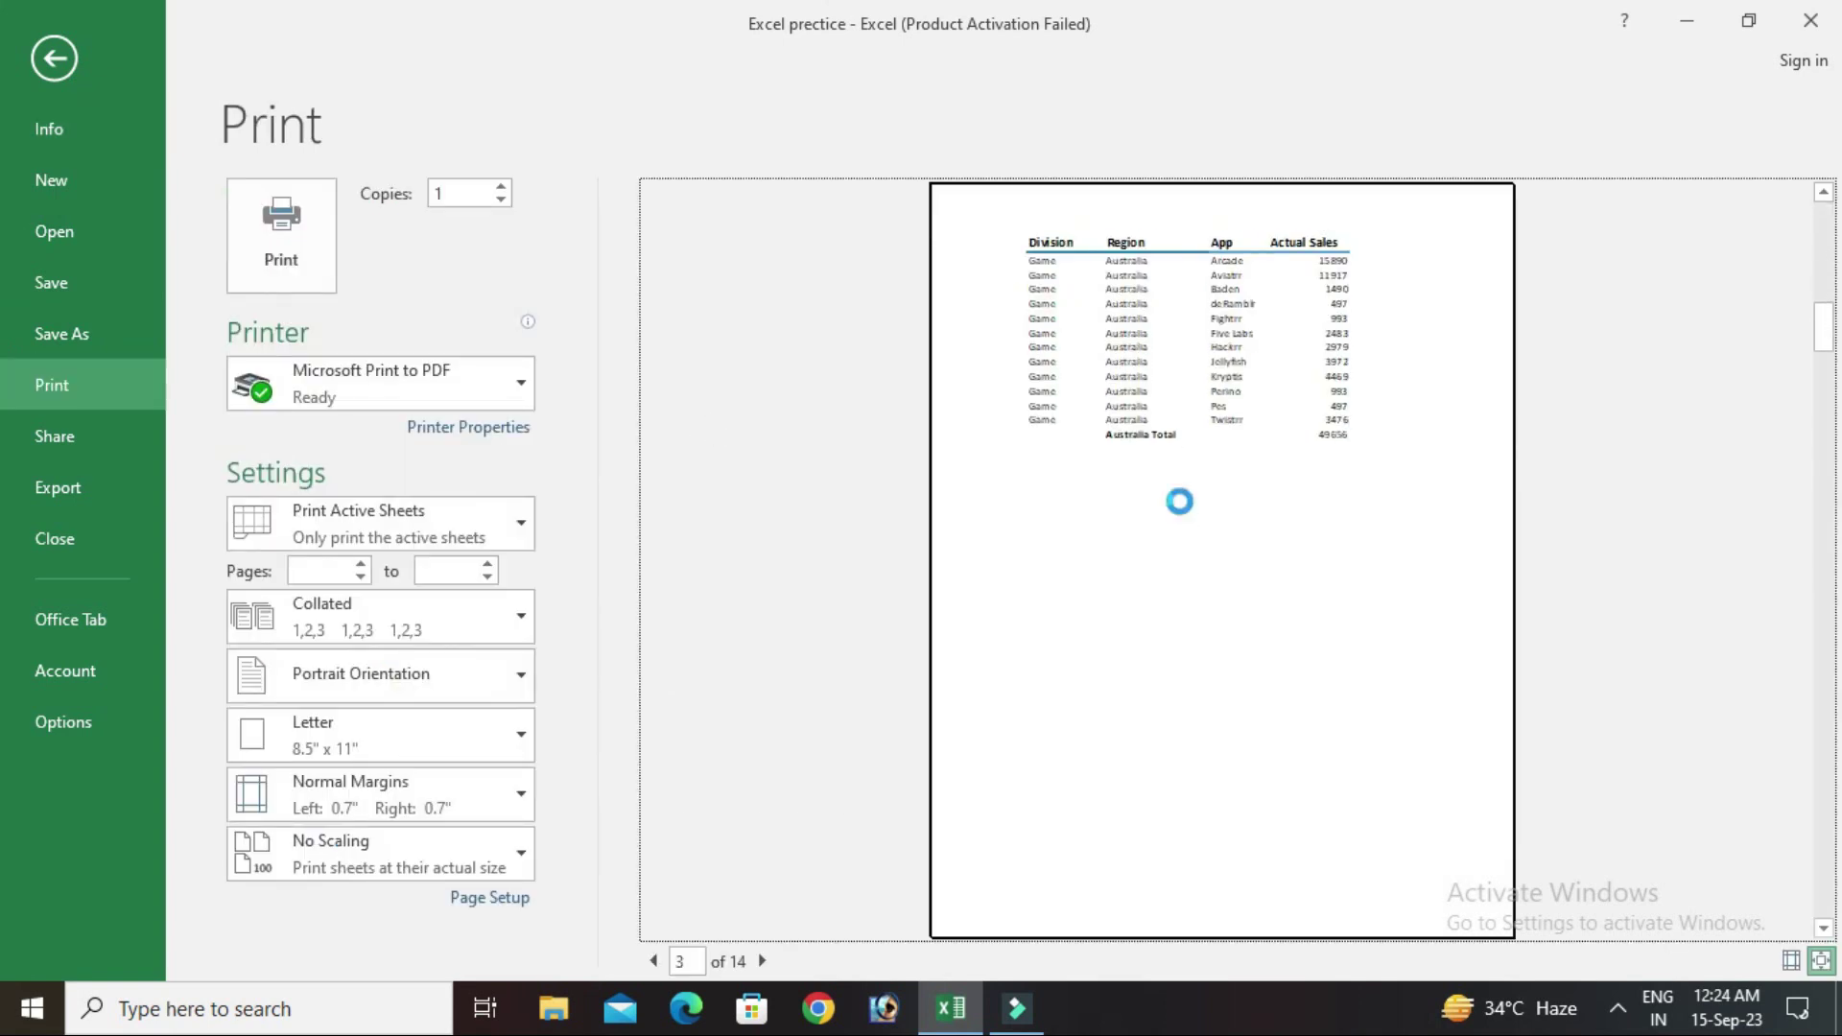
scroll(1187, 513, "down", 1)
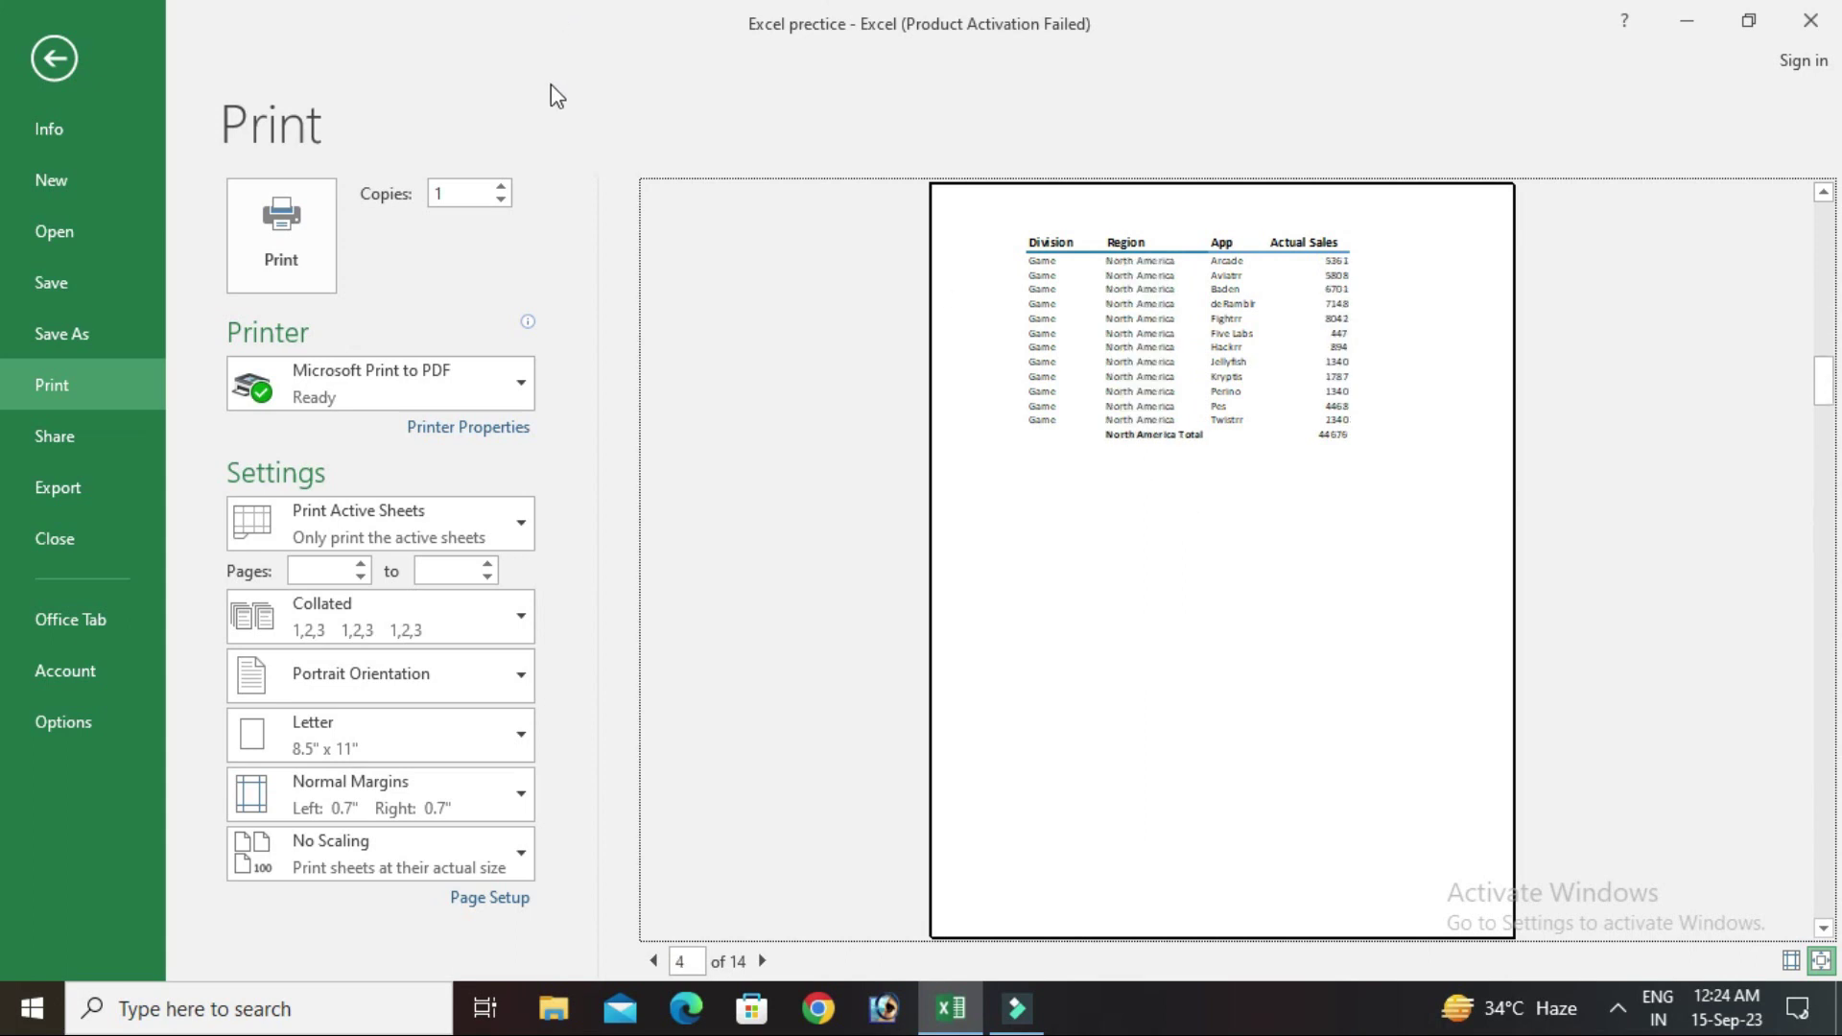
left_click(50, 65)
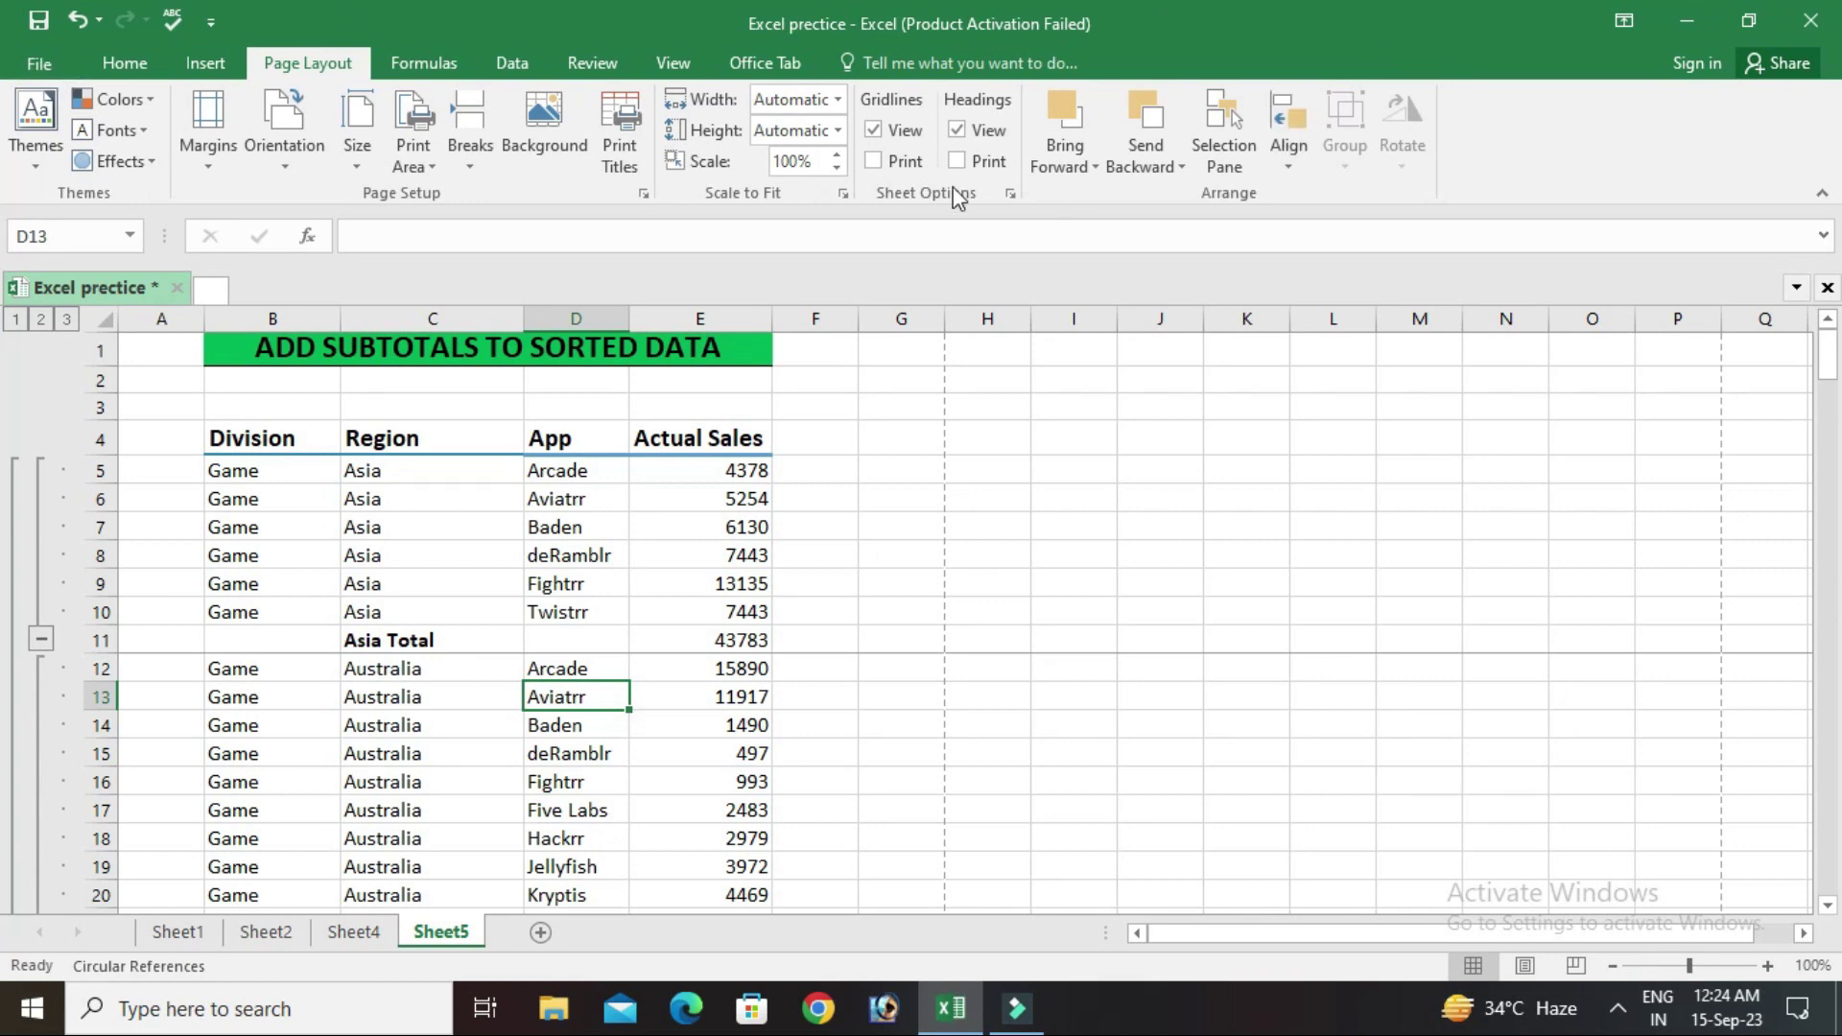
Step: Remove all subtotals from the sales data
left_click(518, 66)
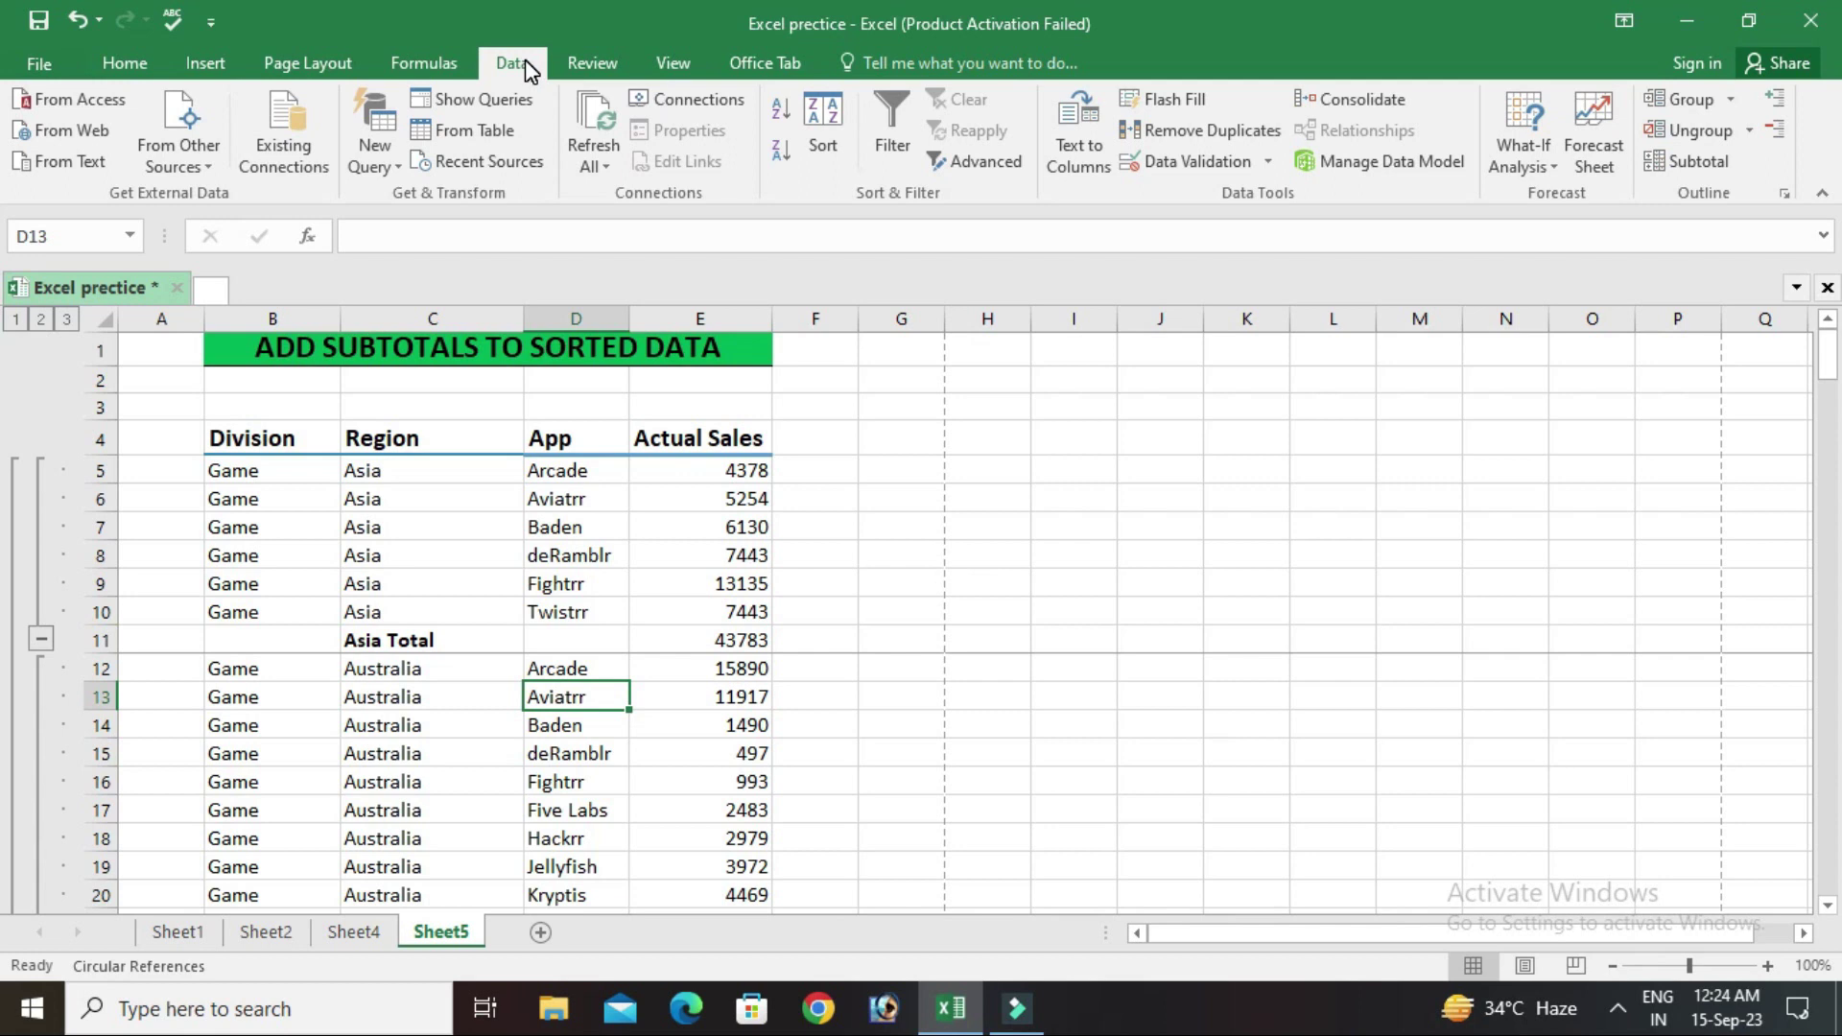
left_click(1692, 150)
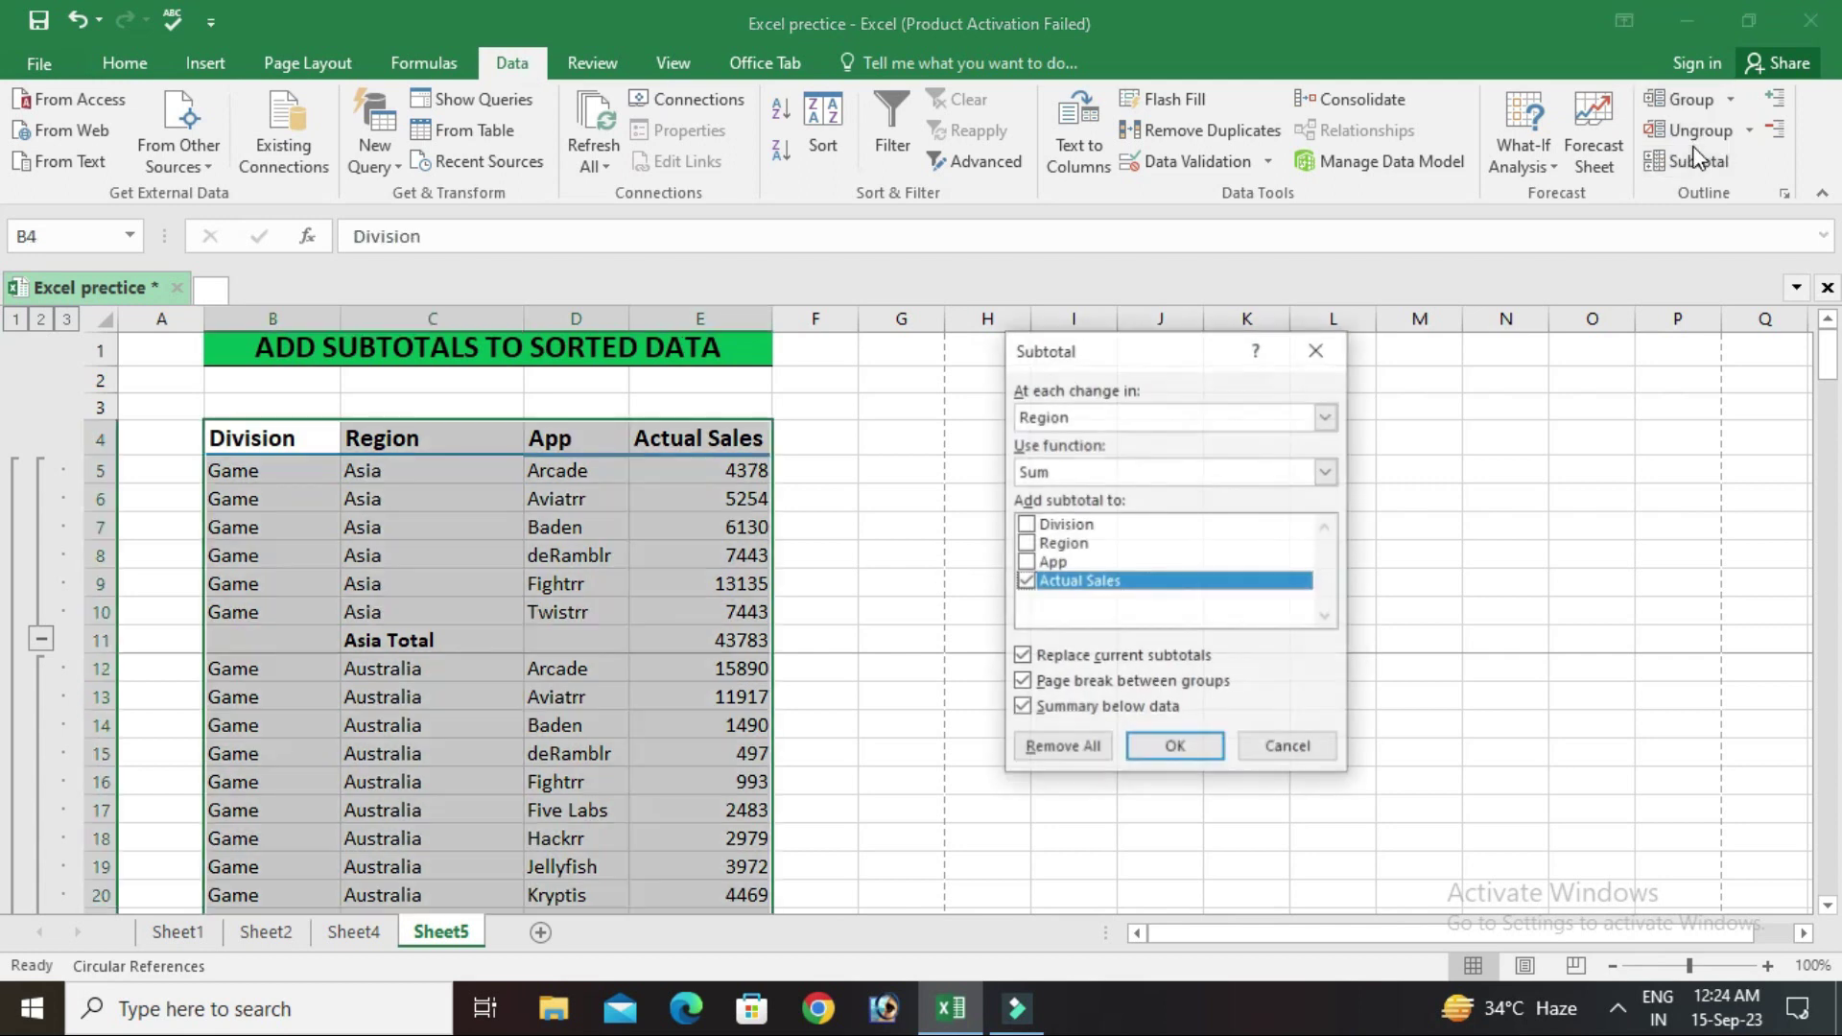
left_click(1036, 744)
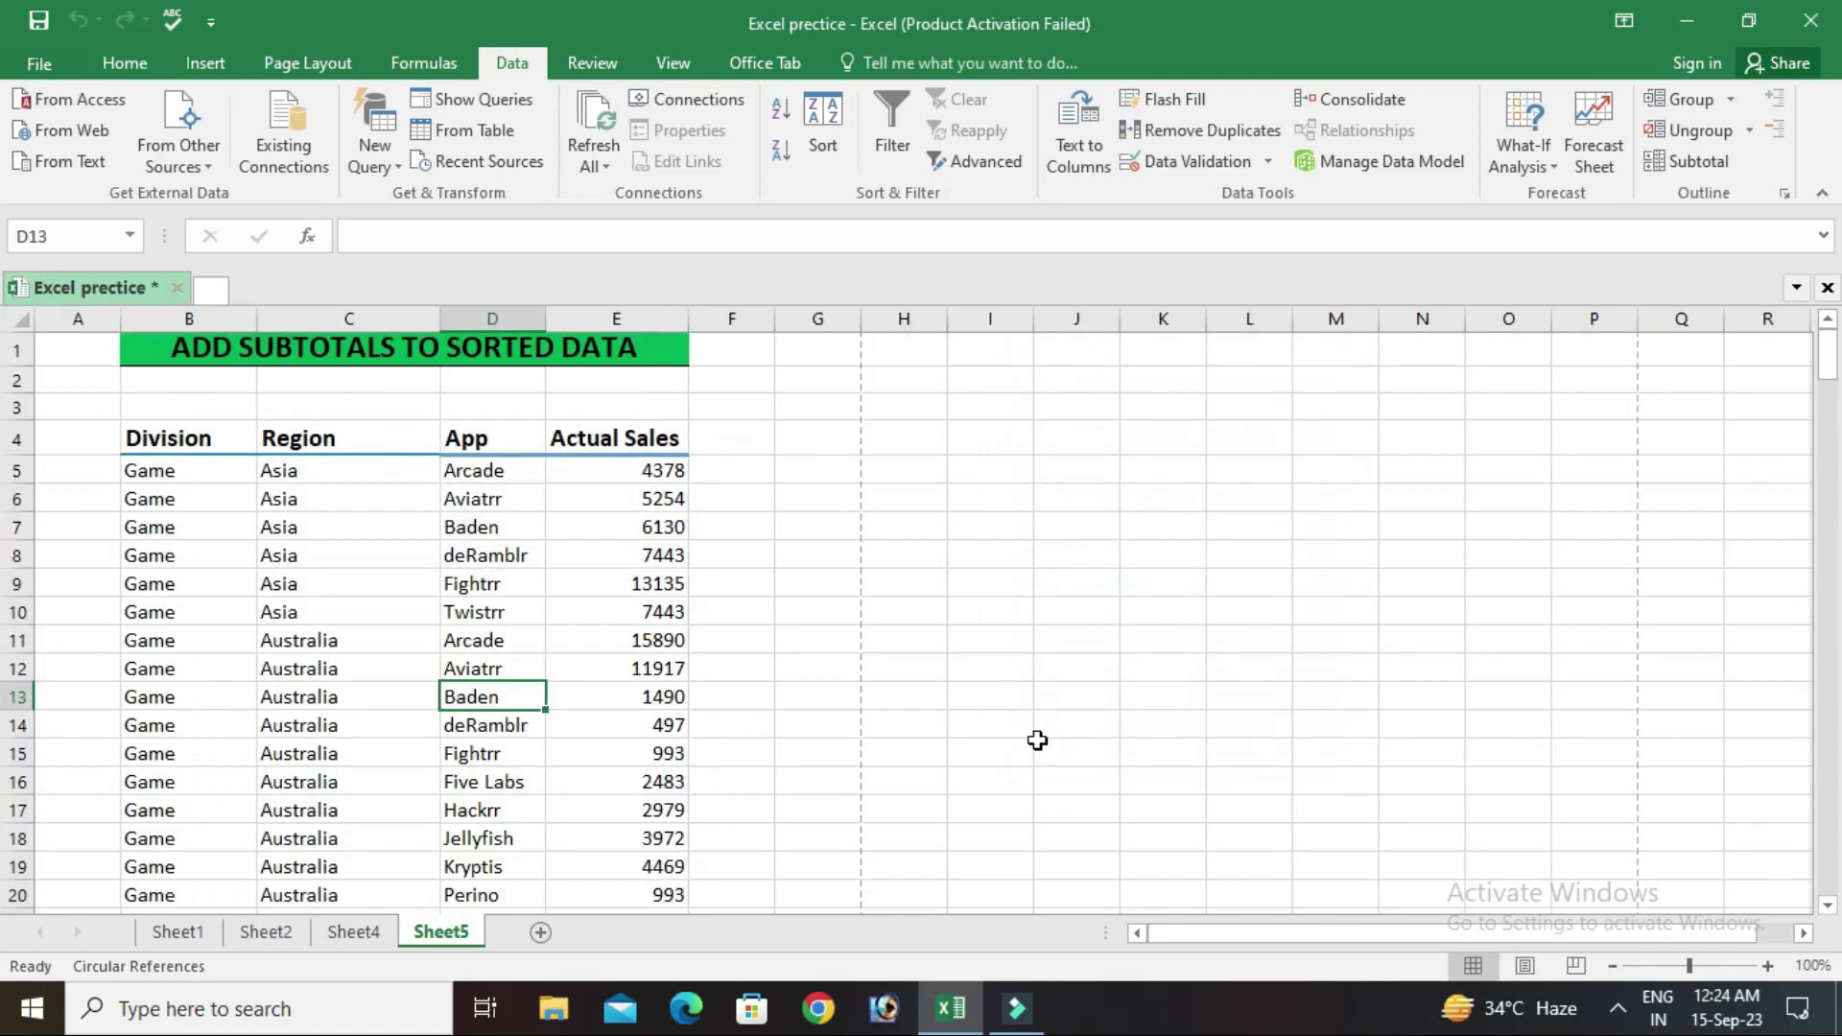